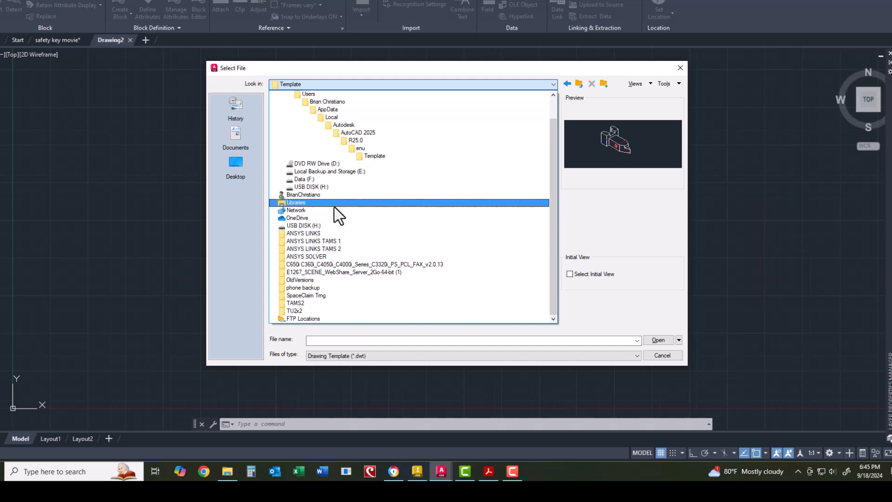
Step: Start a new drawing from the IMP .dwt template in USB DISK (H:) > EGR 275 > EGR275 Current > Assignment templates
{"action": "left_click", "coordinate": [326, 188]}
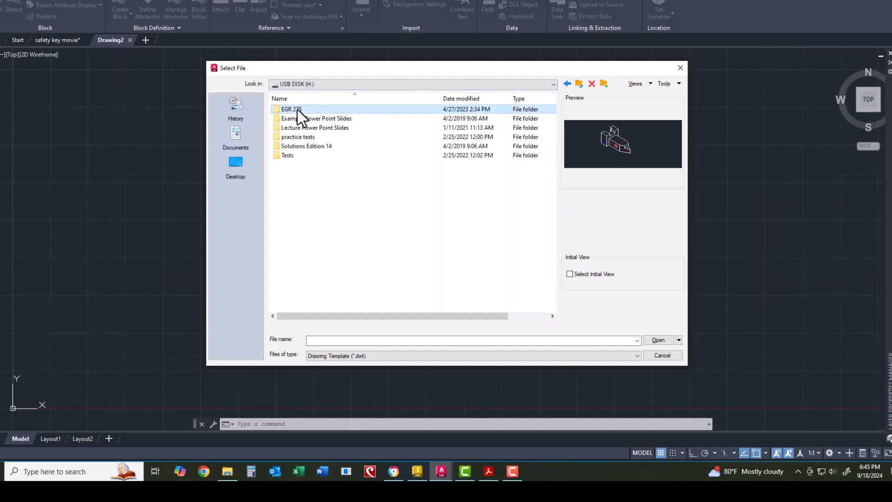
{"action": "double_click", "coordinate": [297, 110]}
{"action": "double_click", "coordinate": [299, 119]}
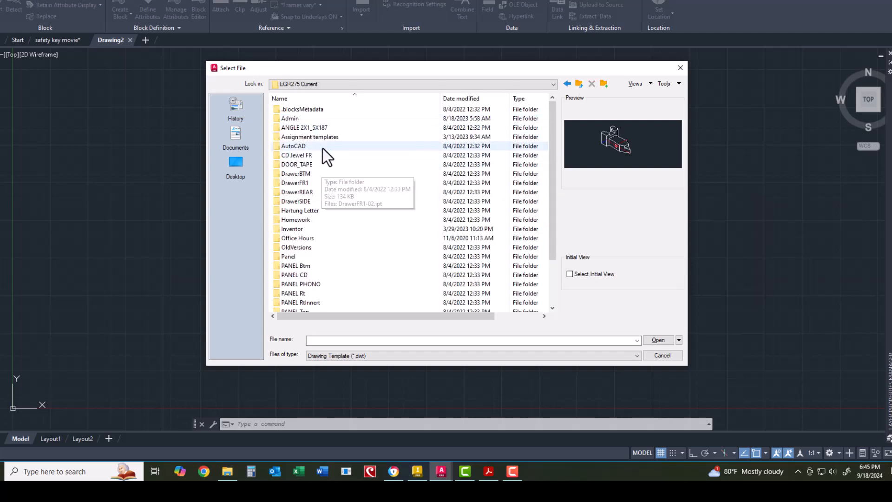
{"action": "double_click", "coordinate": [322, 137]}
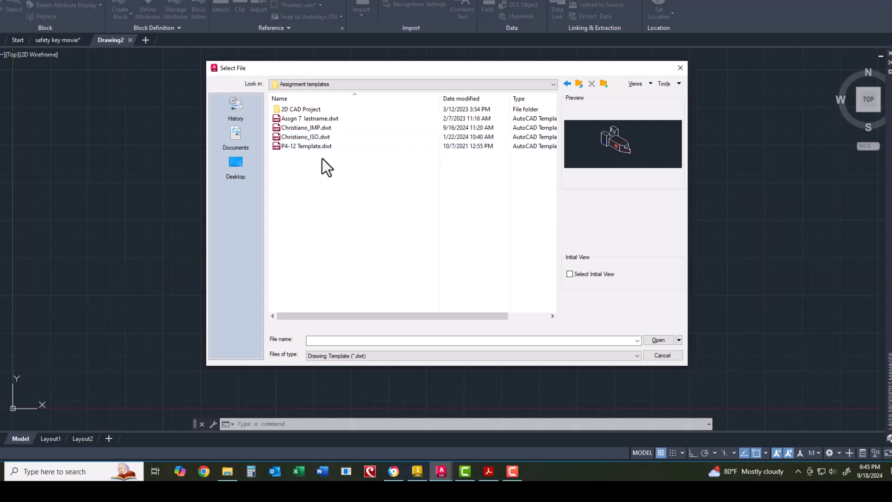
{"action": "left_click", "coordinate": [319, 128]}
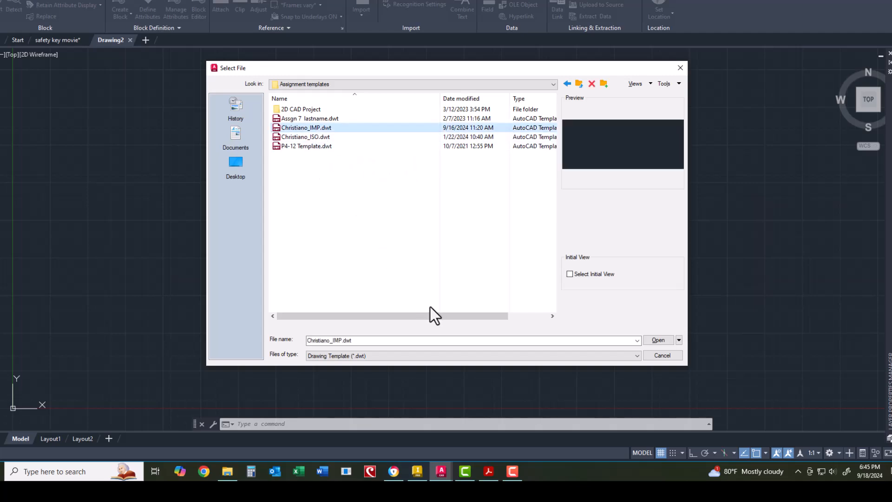
{"action": "left_click", "coordinate": [659, 341]}
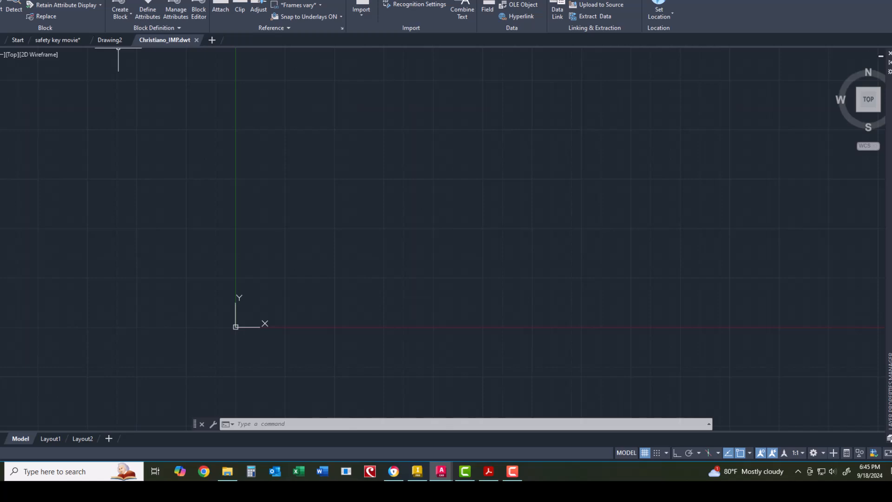
Step: Glance at the Annotate and Home tabs, then review the template's layers in Layer Properties
{"action": "left_click", "coordinate": [60, 0]}
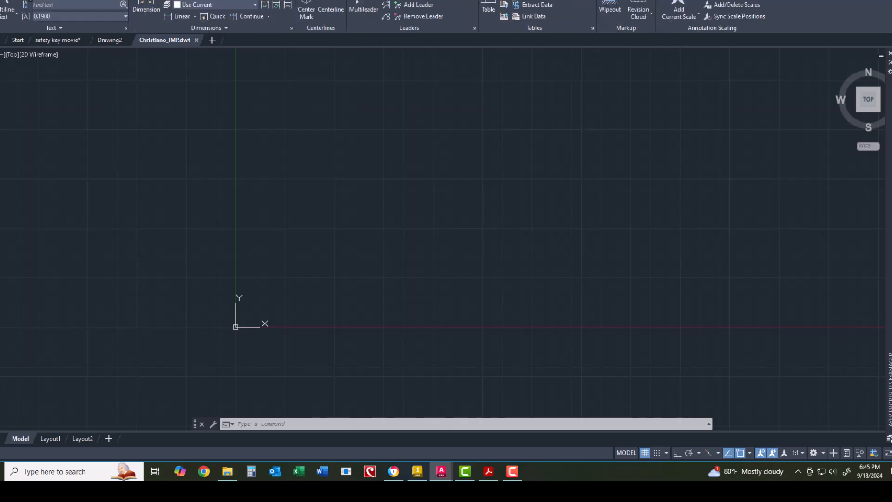
{"action": "left_click", "coordinate": [11, 0]}
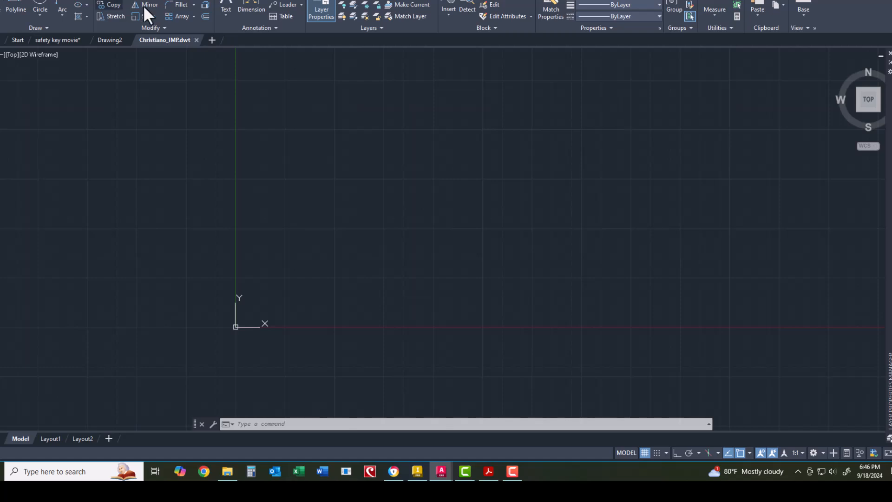
{"action": "left_click", "coordinate": [315, 7]}
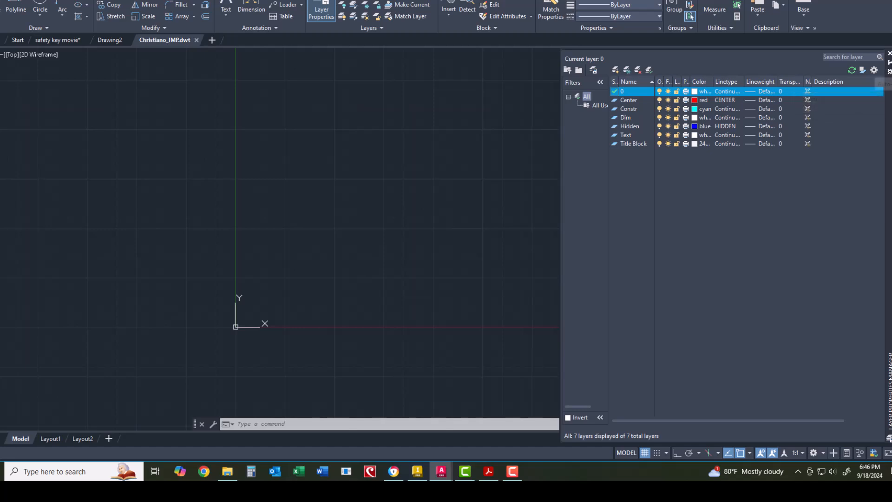
{"action": "left_click", "coordinate": [890, 54]}
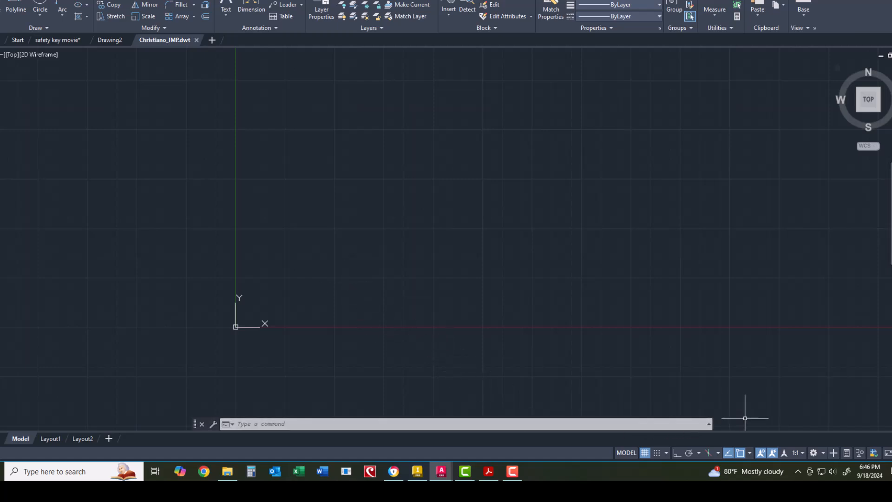
Step: Keep Isoplane Left current, cancel a stray rectangle, and switch isometric drafting on
{"action": "left_click", "coordinate": [718, 452]}
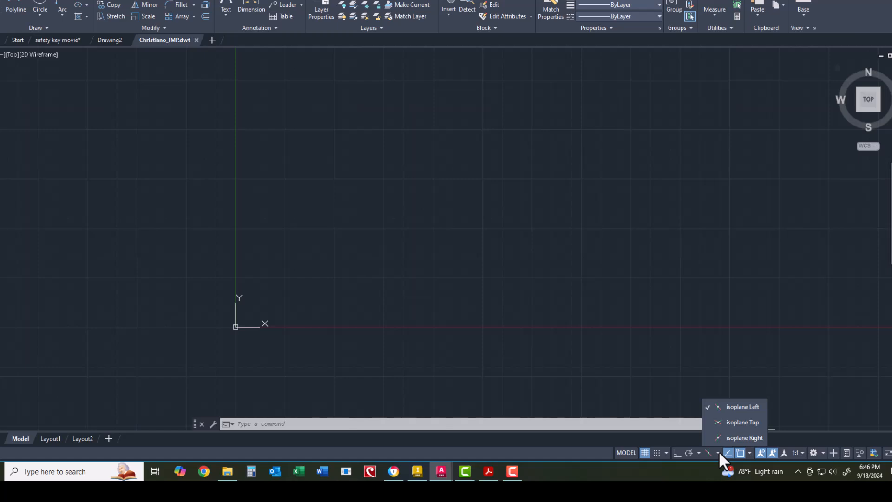
{"action": "left_click", "coordinate": [727, 406]}
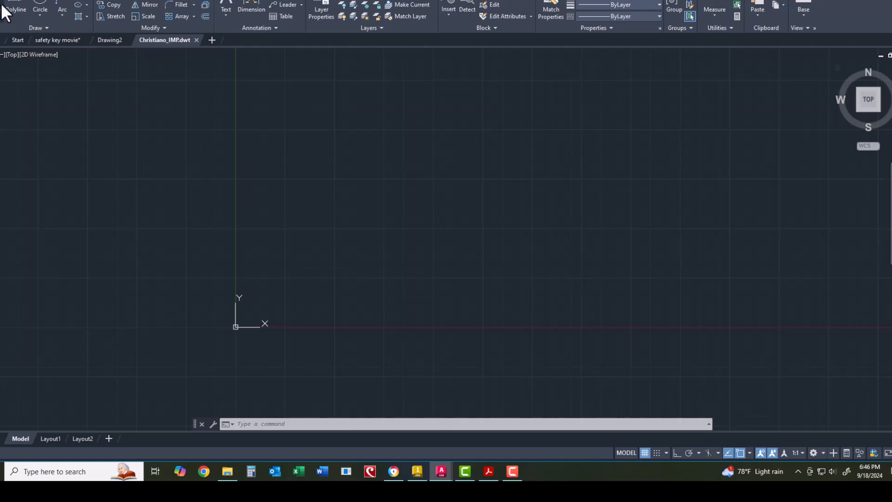
{"action": "left_click", "coordinate": [89, 4]}
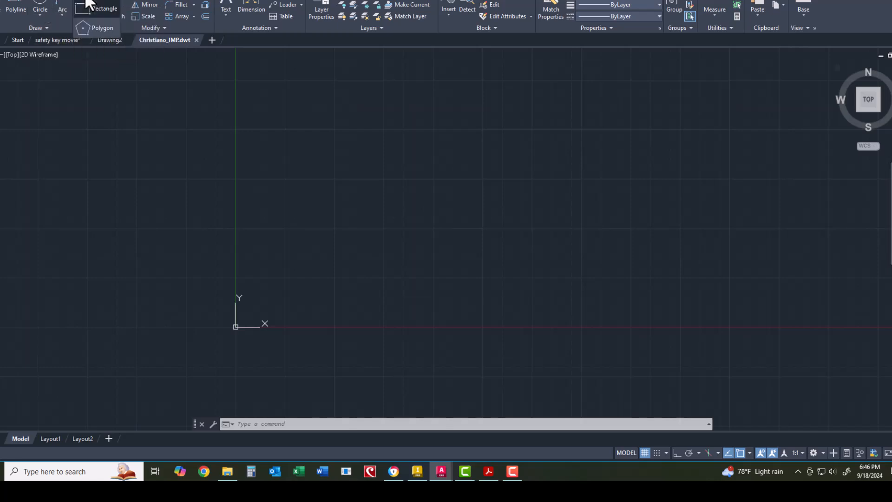
{"action": "left_click", "coordinate": [90, 5]}
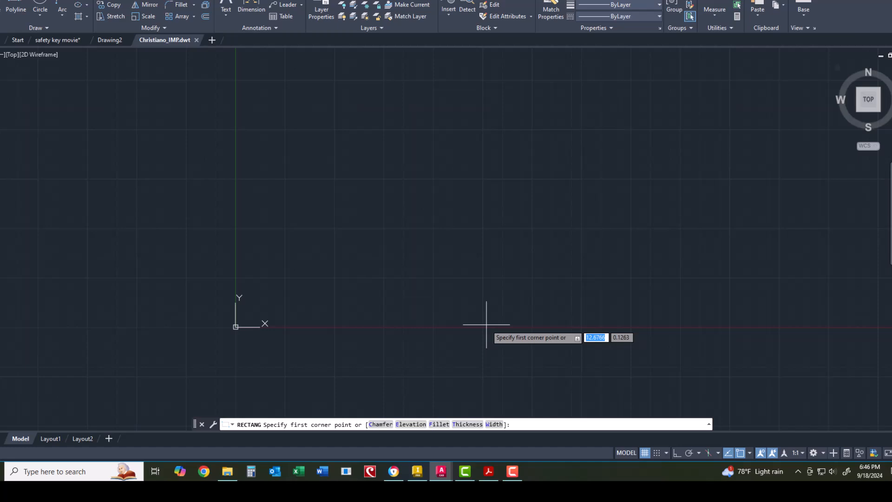
{"action": "left_click", "coordinate": [709, 451]}
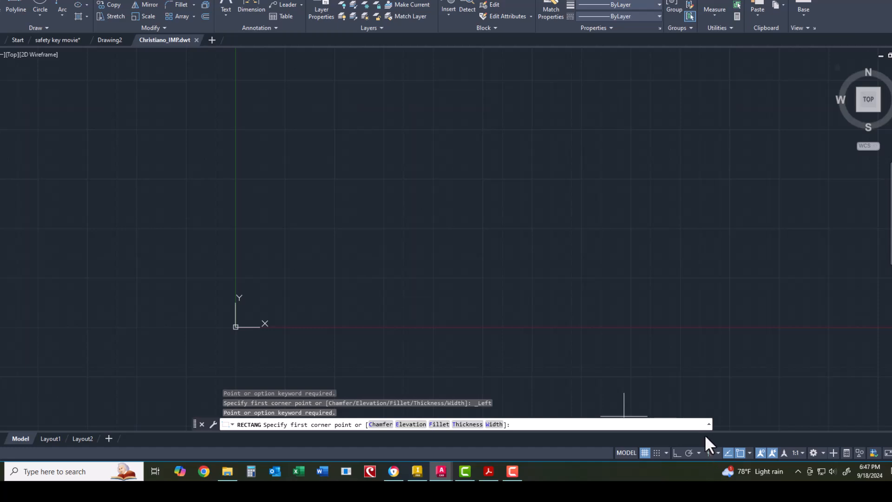
{"action": "key", "text": "Escape"}
{"action": "left_click", "coordinate": [709, 451]}
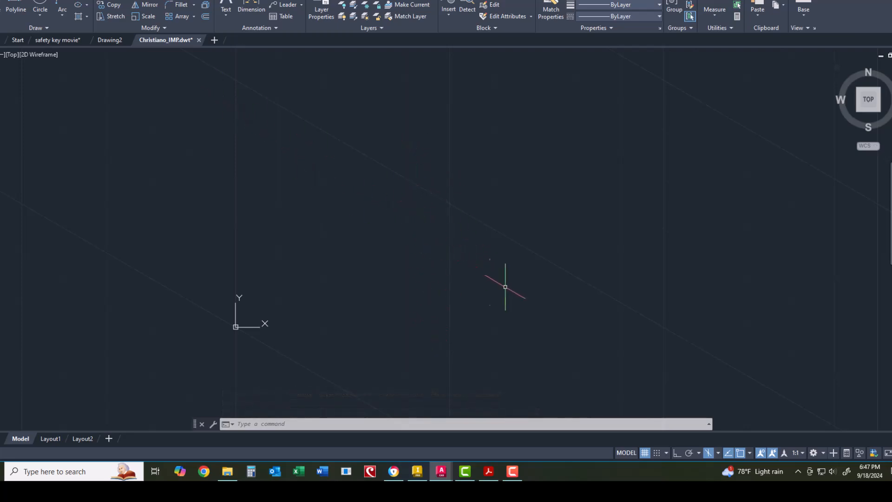
Step: With Ortho on, draw the left face as a closed parallelogram with edges at 150°, 90° and 330°
{"action": "left_click", "coordinate": [79, 4]}
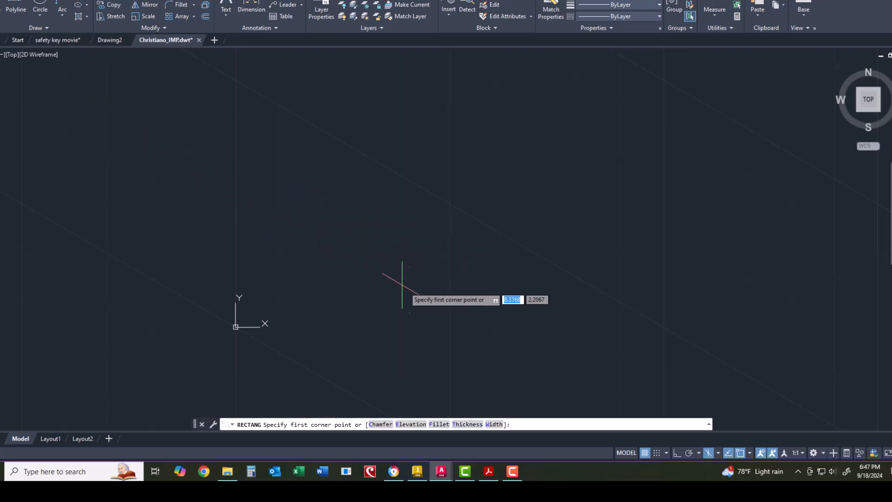
{"action": "left_click", "coordinate": [464, 328]}
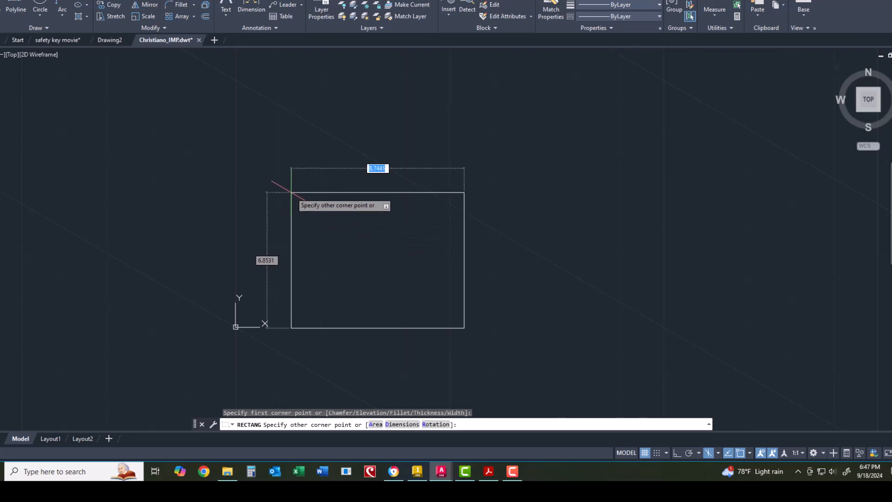
{"action": "key", "text": "Escape"}
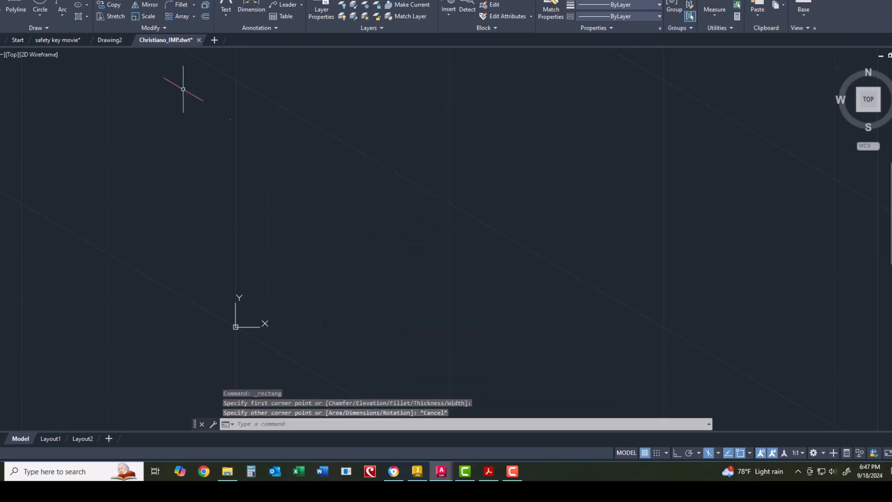
{"action": "left_click", "coordinate": [6, 7]}
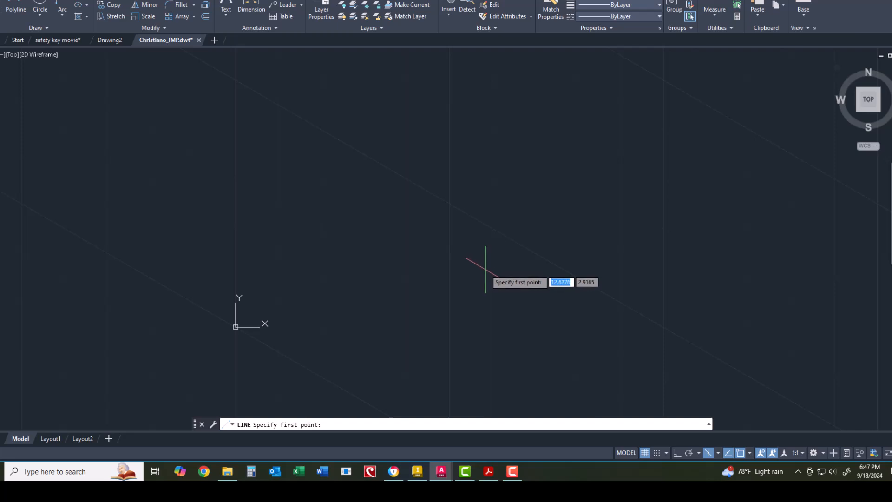
{"action": "left_click", "coordinate": [491, 302]}
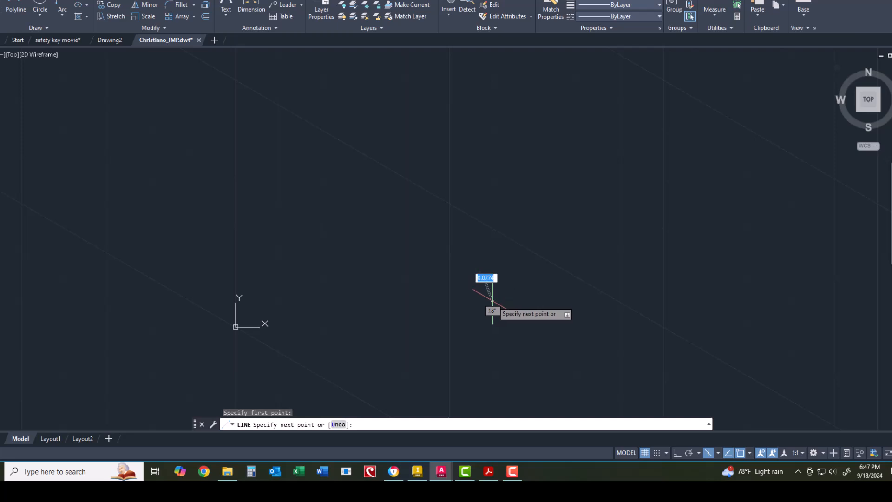
{"action": "left_click", "coordinate": [677, 454]}
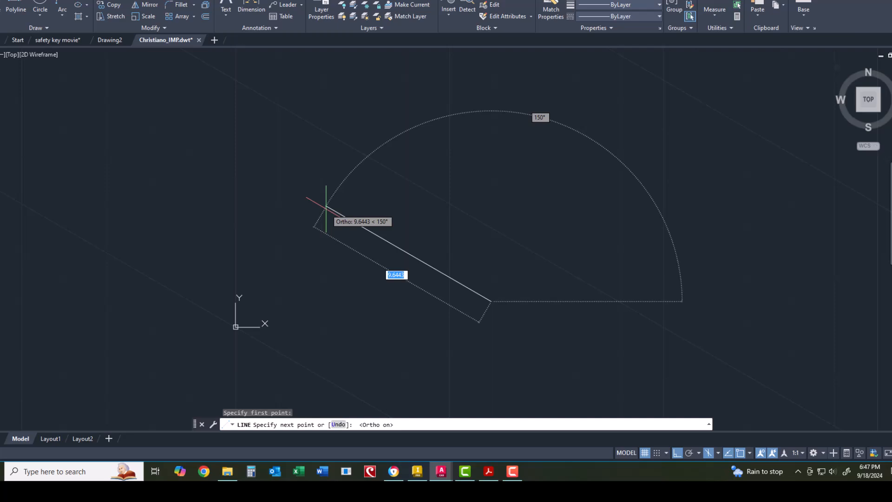
{"action": "left_click", "coordinate": [314, 200]}
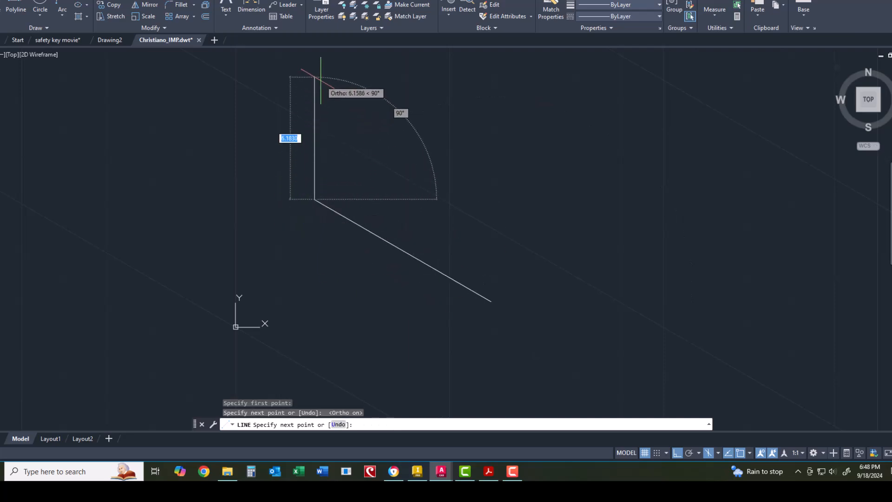
{"action": "left_click", "coordinate": [321, 77]}
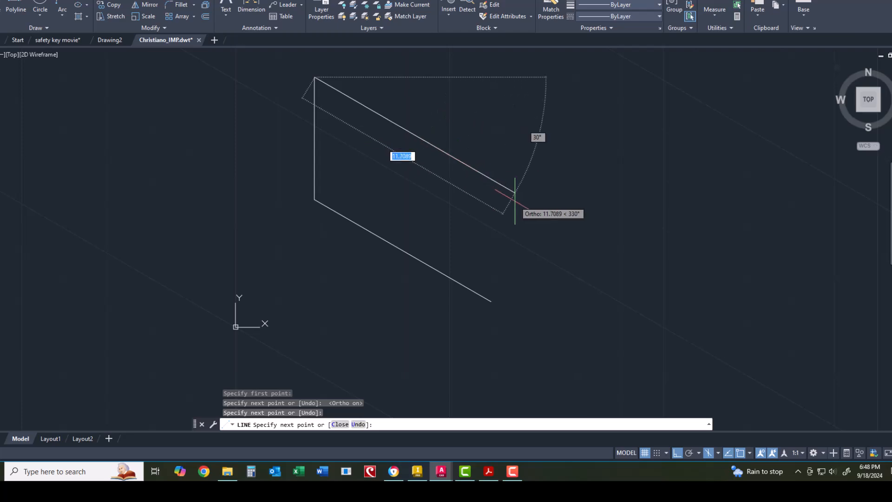
{"action": "left_click", "coordinate": [492, 179]}
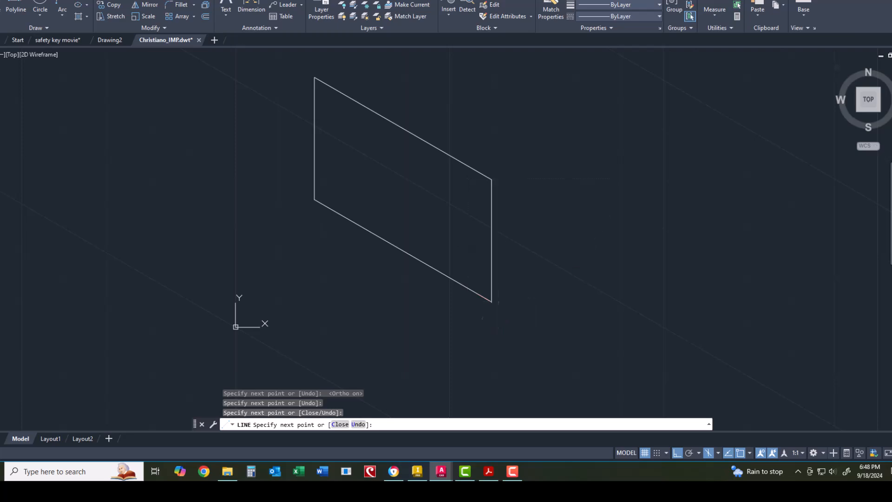
{"action": "right_click", "coordinate": [515, 333]}
{"action": "left_click", "coordinate": [520, 337]}
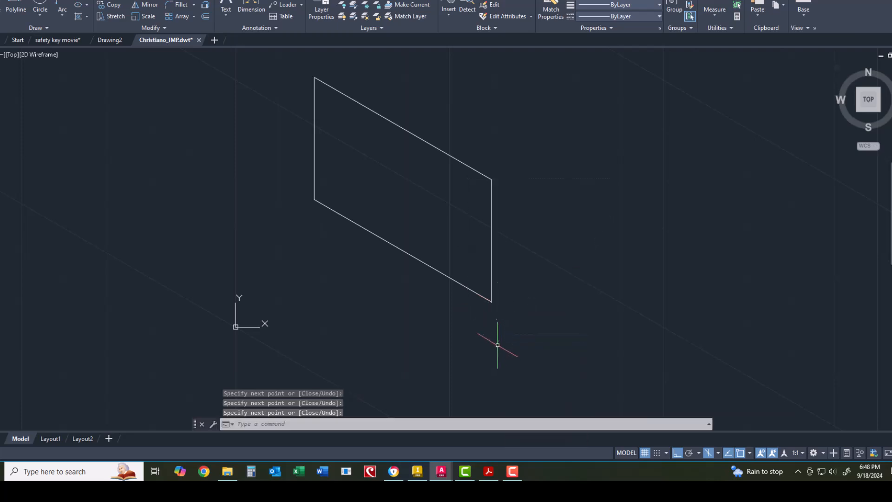
Step: On Isoplane Right, draw the right face from the shared vertical edge, then make Isoplane Top current
{"action": "left_click", "coordinate": [719, 453]}
{"action": "left_click", "coordinate": [743, 437]}
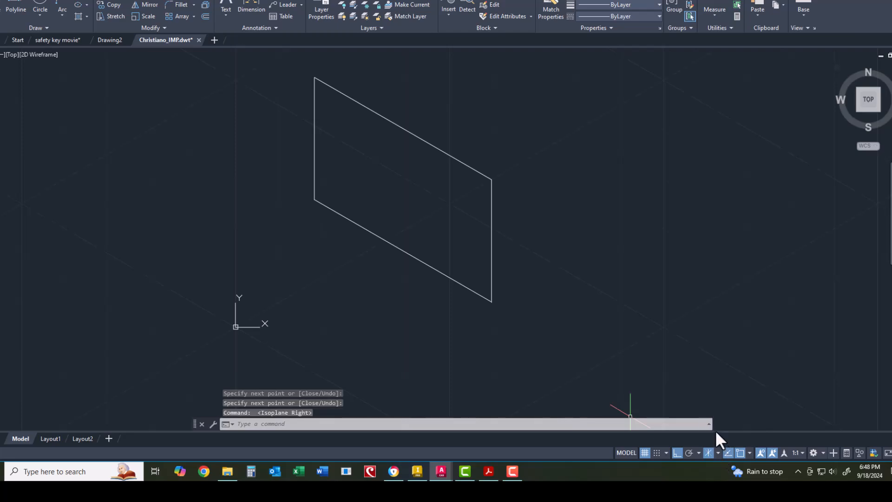
{"action": "left_click", "coordinate": [1, 5]}
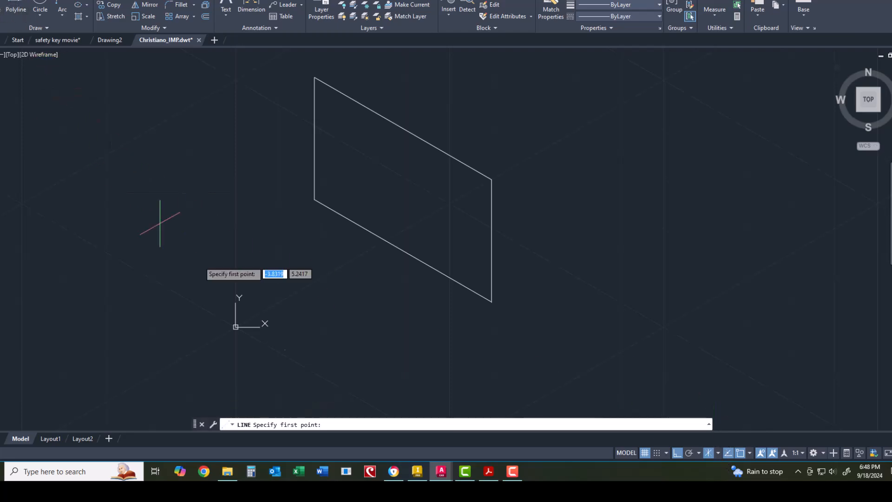
{"action": "left_click", "coordinate": [492, 302]}
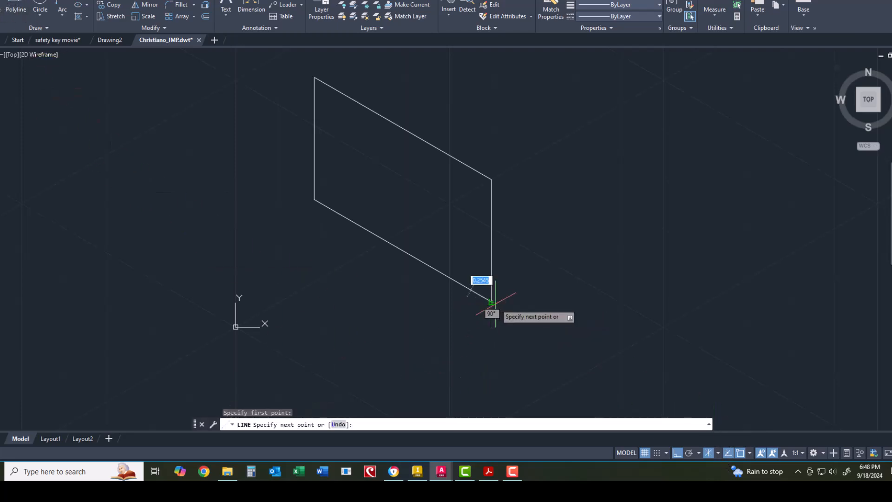
{"action": "left_click", "coordinate": [602, 239]}
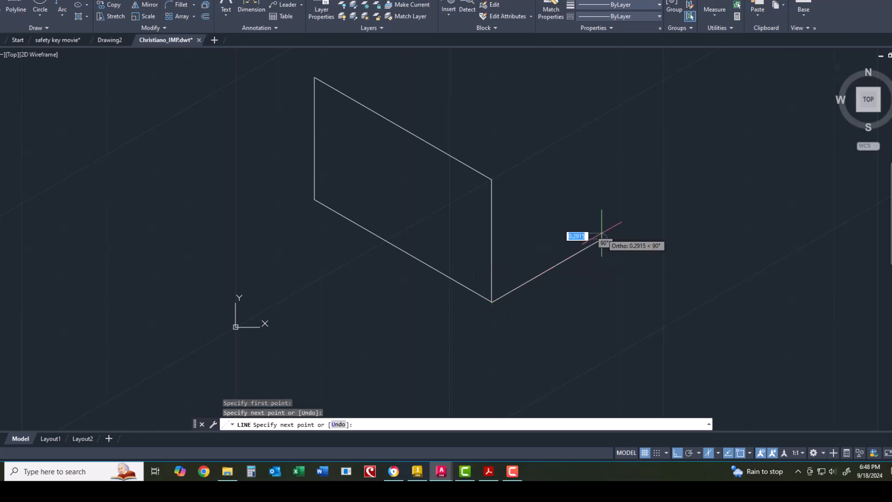
{"action": "left_click", "coordinate": [601, 131]}
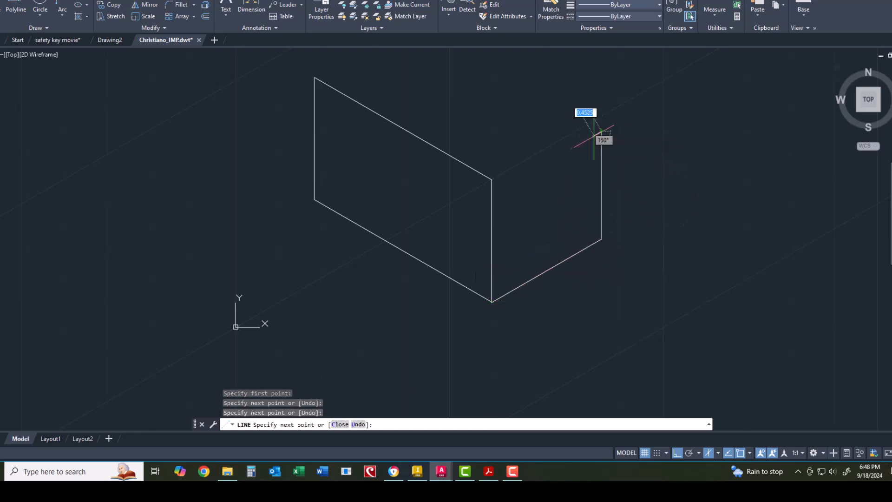
{"action": "left_click", "coordinate": [492, 195]}
{"action": "right_click", "coordinate": [552, 330]}
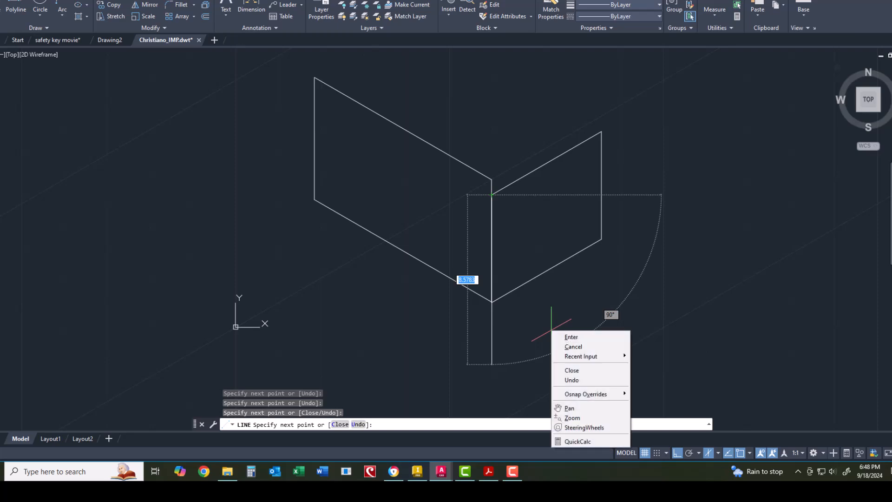
{"action": "left_click", "coordinate": [563, 337]}
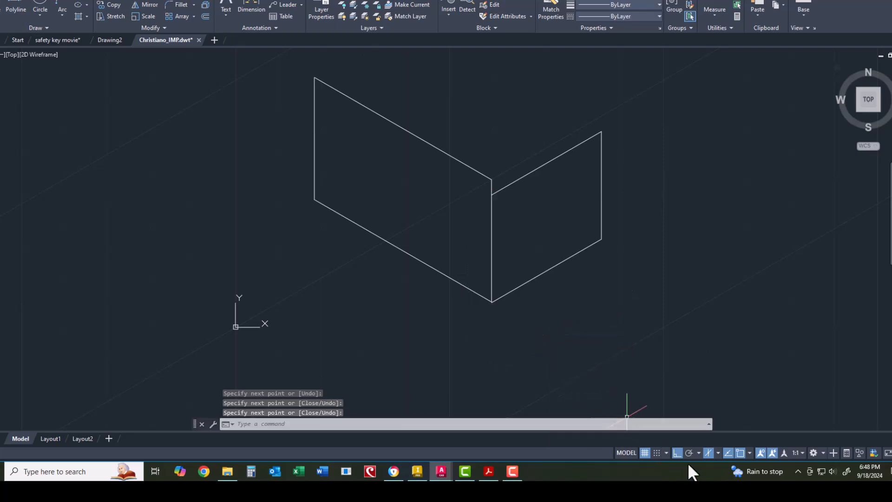
{"action": "left_click", "coordinate": [719, 452]}
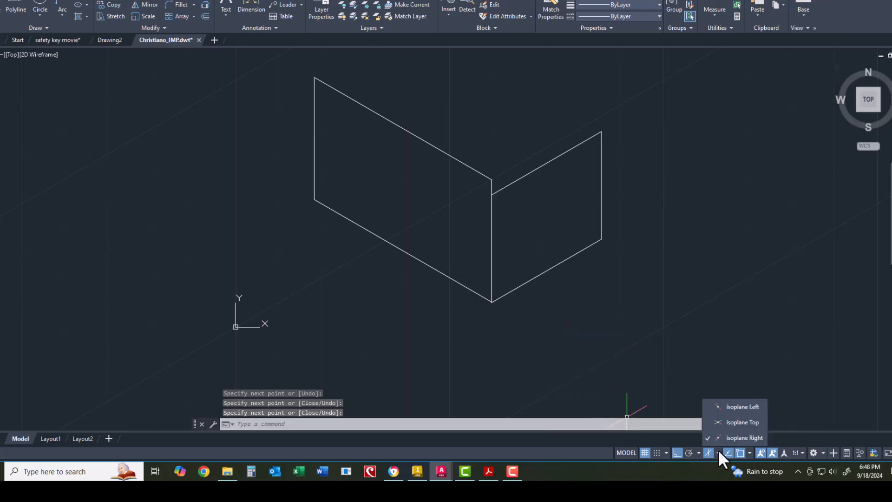
{"action": "left_click", "coordinate": [719, 421]}
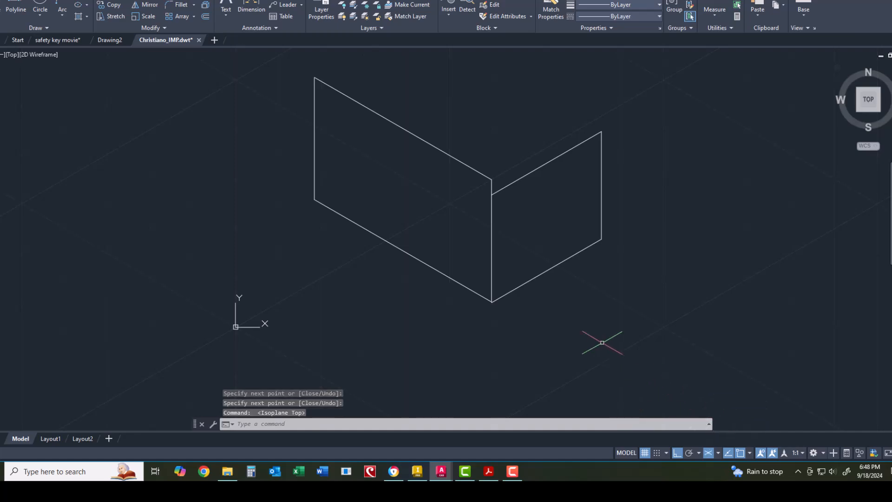
Step: Draw the top-face parallelogram with LINE, closing it back at the front top corner
{"action": "scroll", "coordinate": [609, 353], "scroll_direction": "down", "scroll_amount": 2}
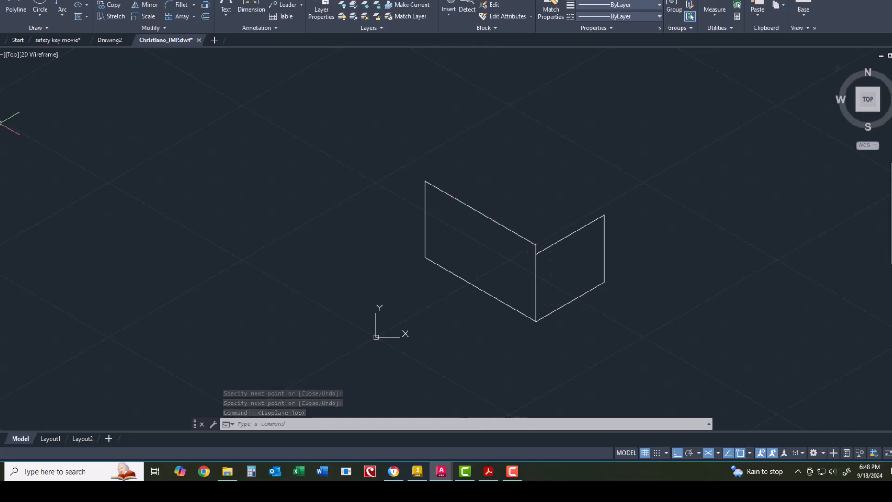
{"action": "left_click", "coordinate": [1, 9]}
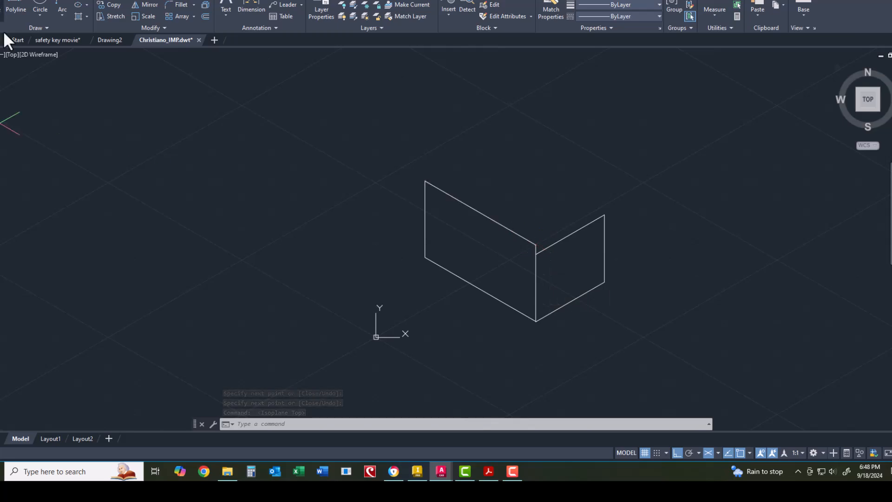
{"action": "left_click", "coordinate": [536, 244]}
{"action": "left_click", "coordinate": [603, 206]}
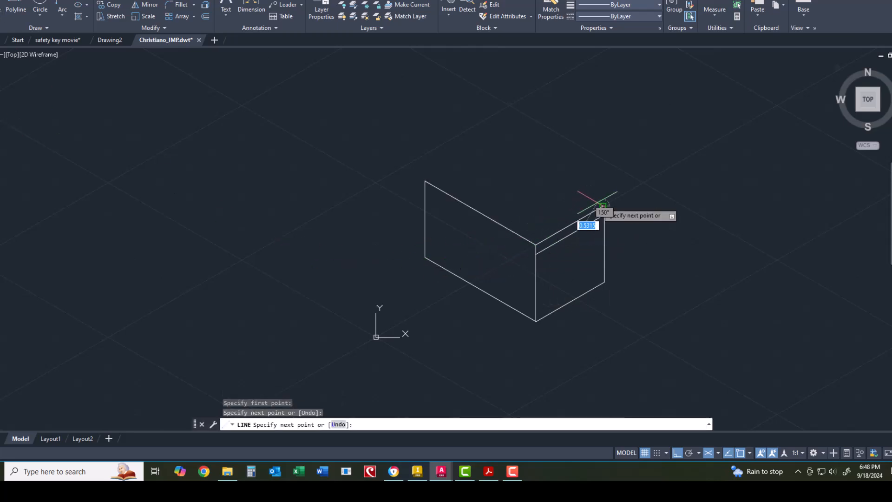
{"action": "left_click", "coordinate": [479, 136]}
{"action": "left_click", "coordinate": [467, 128]}
{"action": "left_click", "coordinate": [400, 165]}
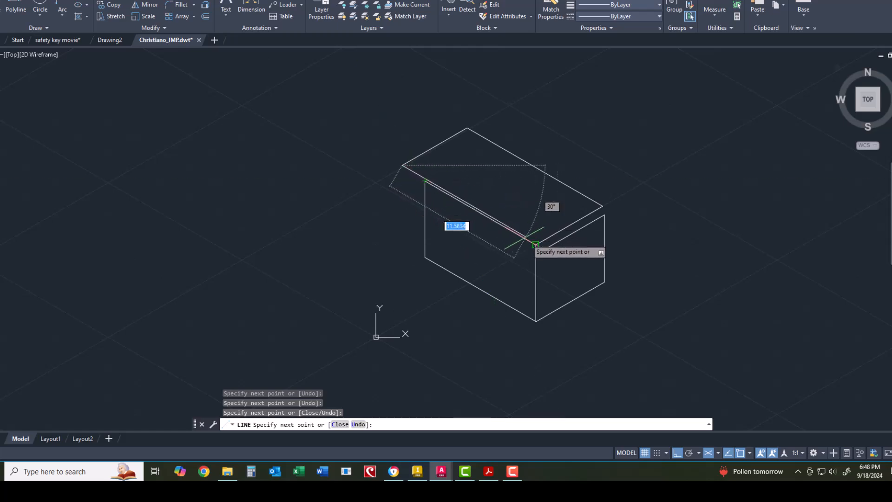
{"action": "left_click", "coordinate": [536, 254]}
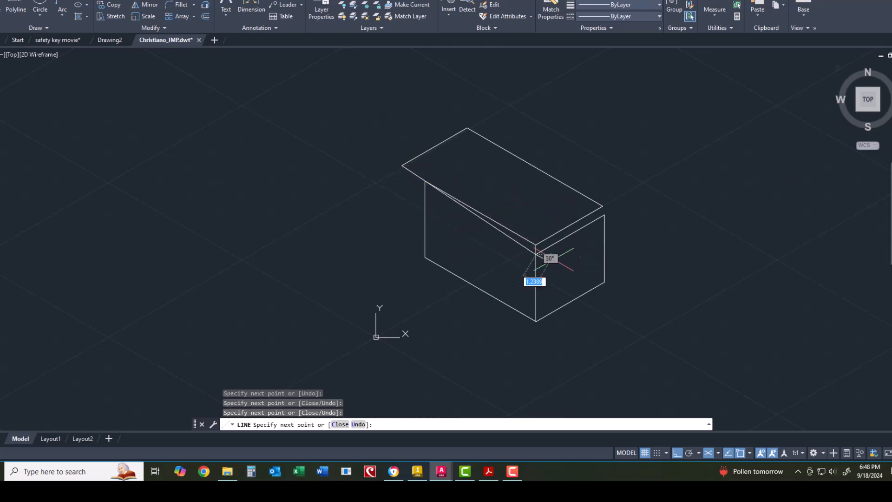
{"action": "right_click", "coordinate": [566, 271]}
{"action": "left_click", "coordinate": [583, 277]}
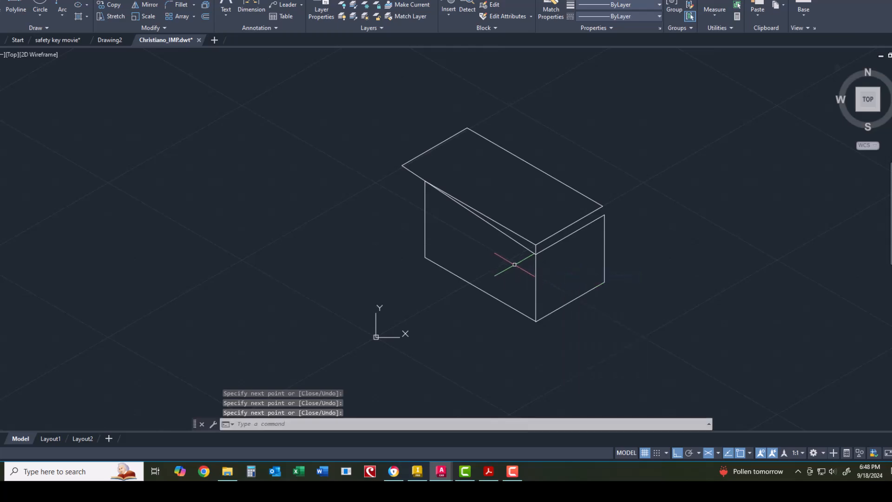
Step: Grip-stretch the stray diagonal line's end to the vertical edge's top corner
{"action": "scroll", "coordinate": [498, 242], "scroll_direction": "up", "scroll_amount": 3}
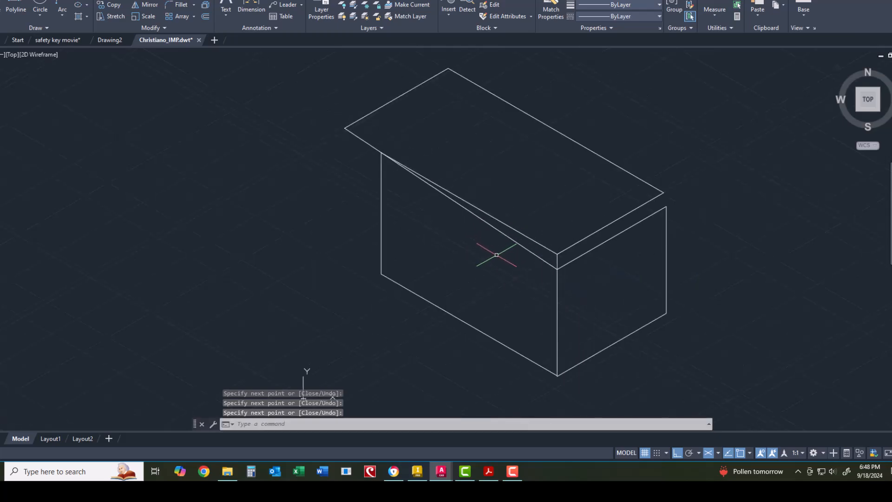
{"action": "left_click", "coordinate": [516, 240]}
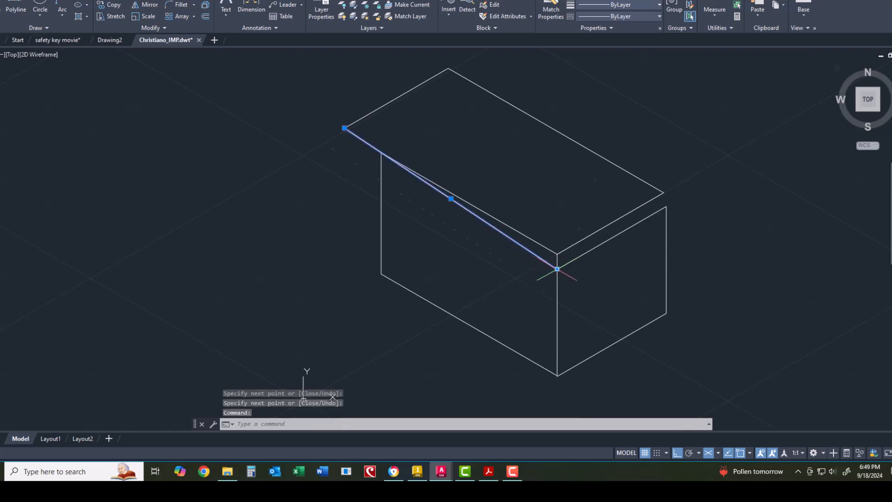
{"action": "left_click", "coordinate": [557, 268]}
{"action": "left_click", "coordinate": [382, 152]}
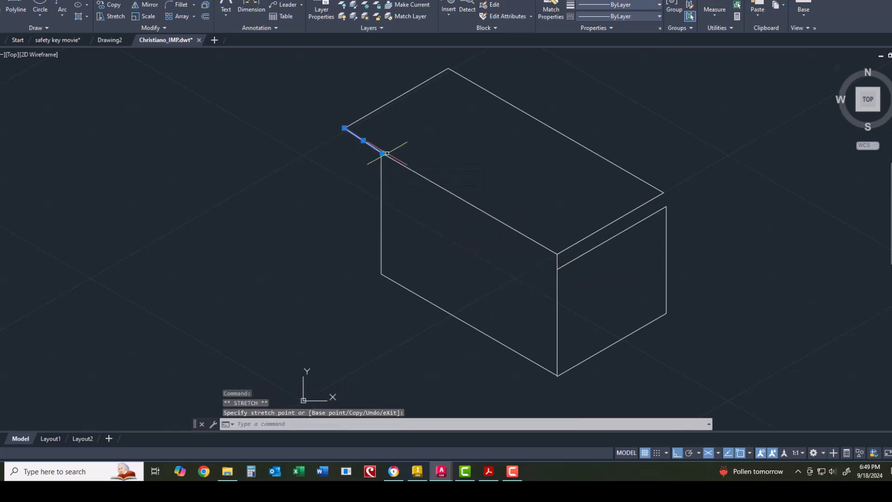
{"action": "key", "text": "Escape"}
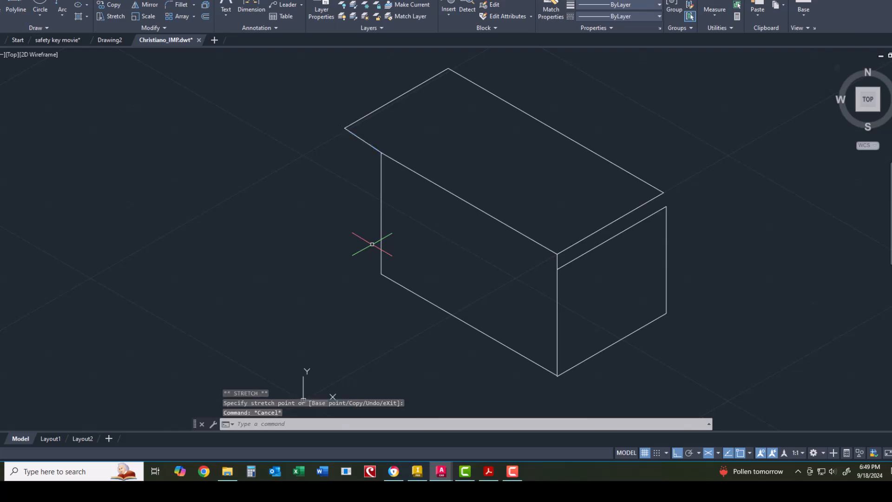
{"action": "scroll", "coordinate": [372, 245], "scroll_direction": "down", "scroll_amount": 2}
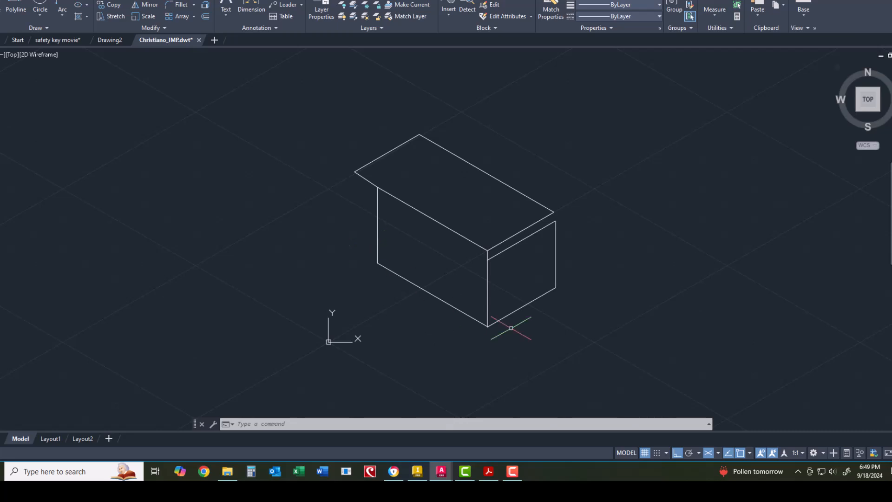
Step: On Isoplane Left, draw the notch's vertical and slanted lines at the left face's lower corner
{"action": "left_click", "coordinate": [718, 452]}
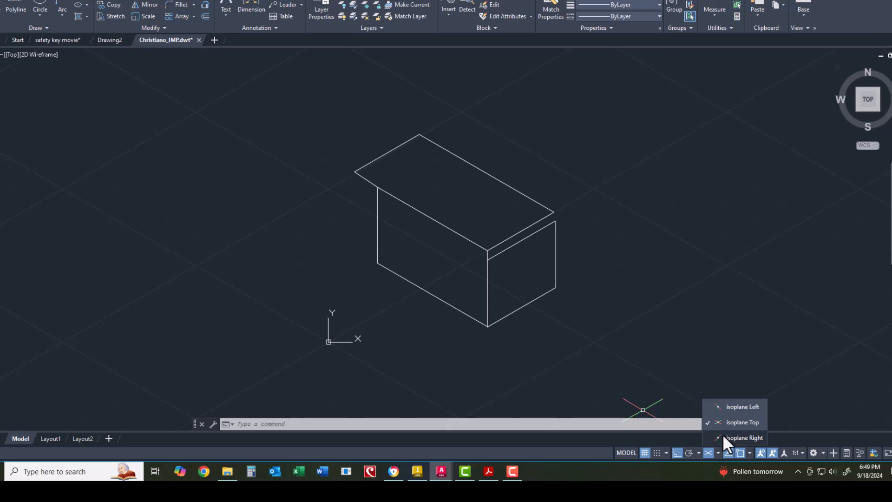
{"action": "left_click", "coordinate": [726, 407]}
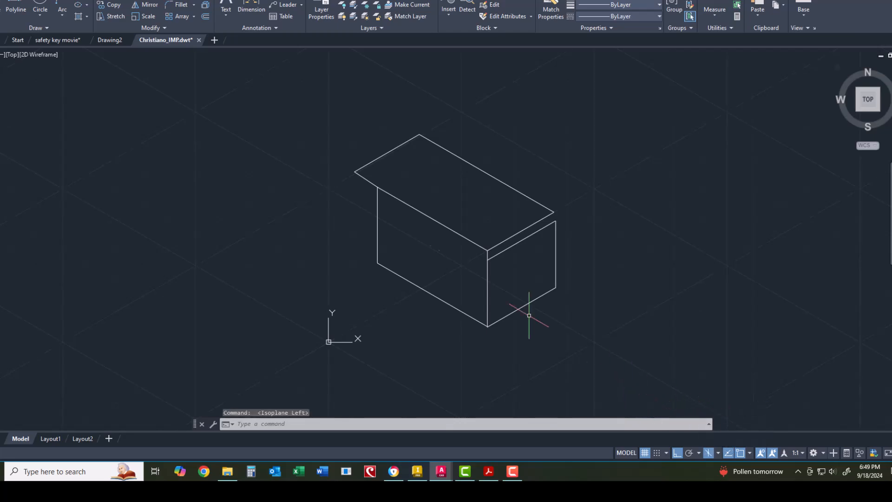
{"action": "left_click", "coordinate": [2, 9]}
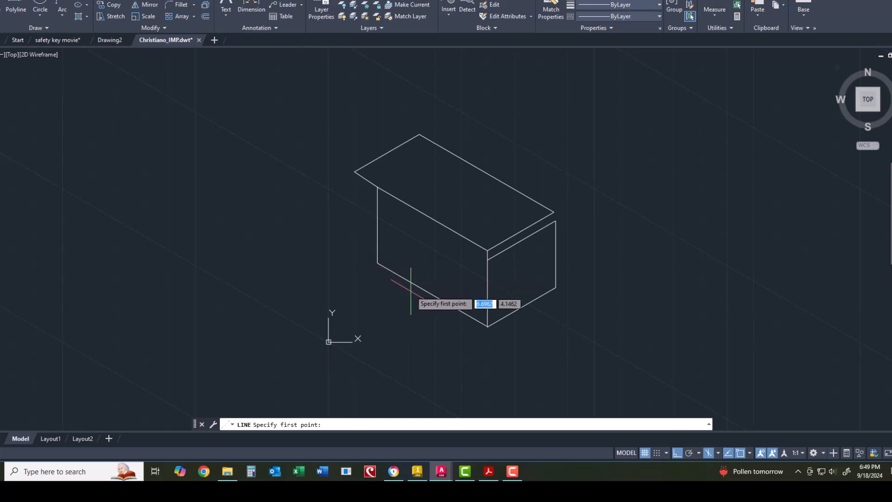
{"action": "left_click", "coordinate": [432, 294]}
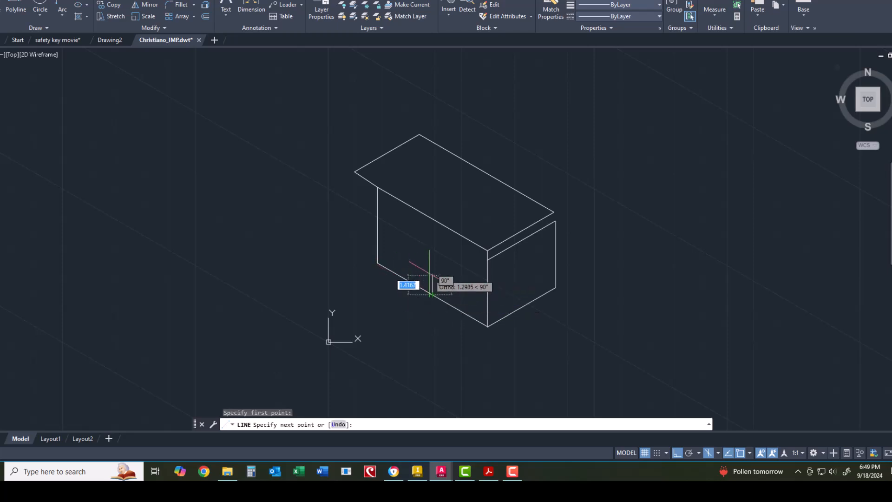
{"action": "left_click", "coordinate": [432, 259]}
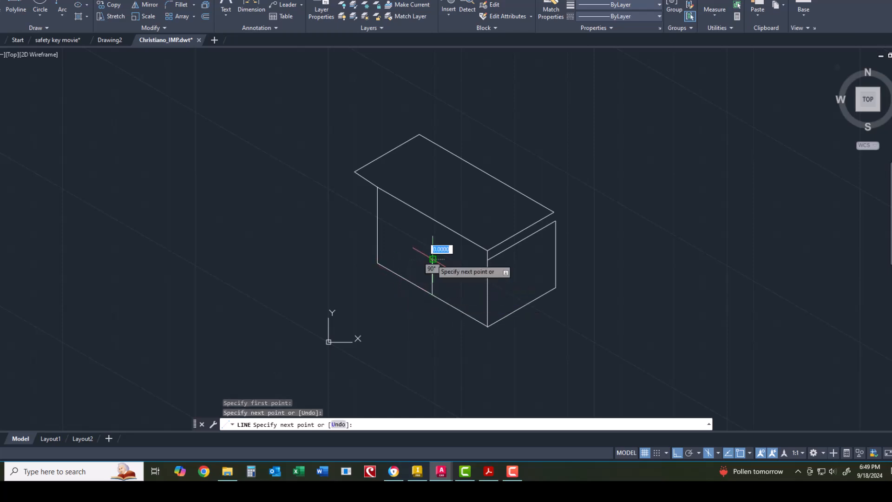
{"action": "left_click", "coordinate": [377, 227]}
{"action": "right_click", "coordinate": [373, 282]}
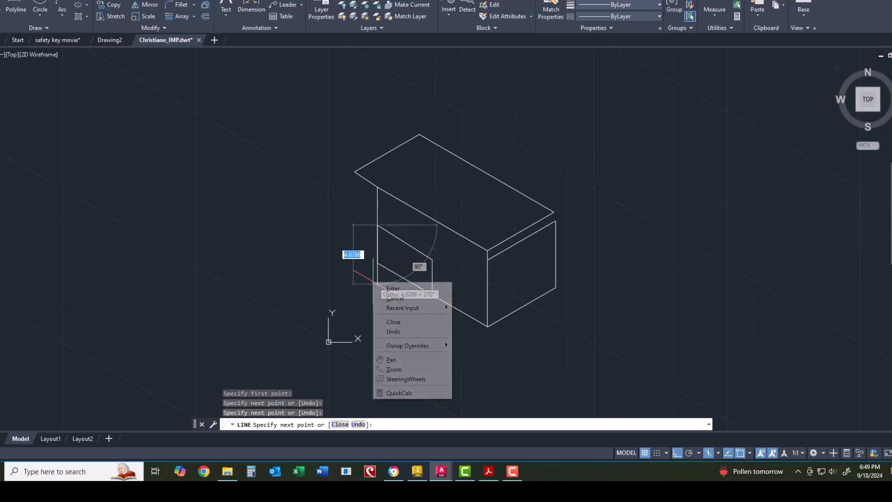
{"action": "left_click", "coordinate": [381, 288]}
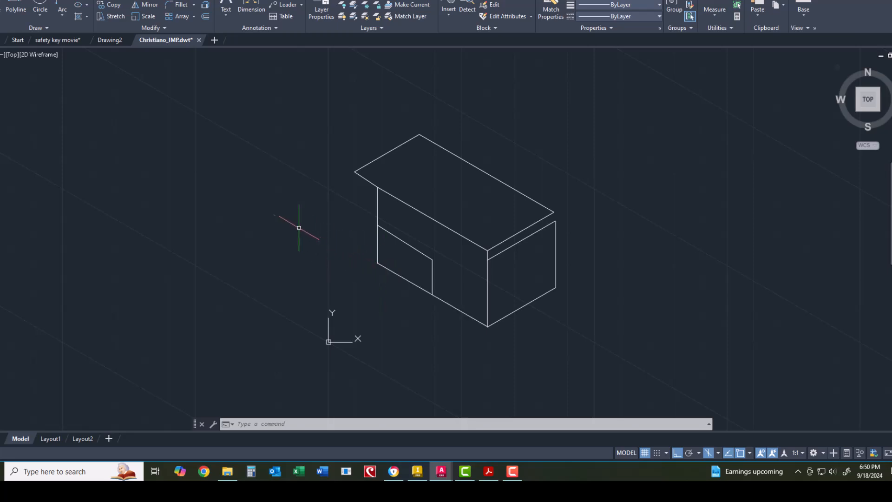
{"action": "left_click", "coordinate": [39, 16]}
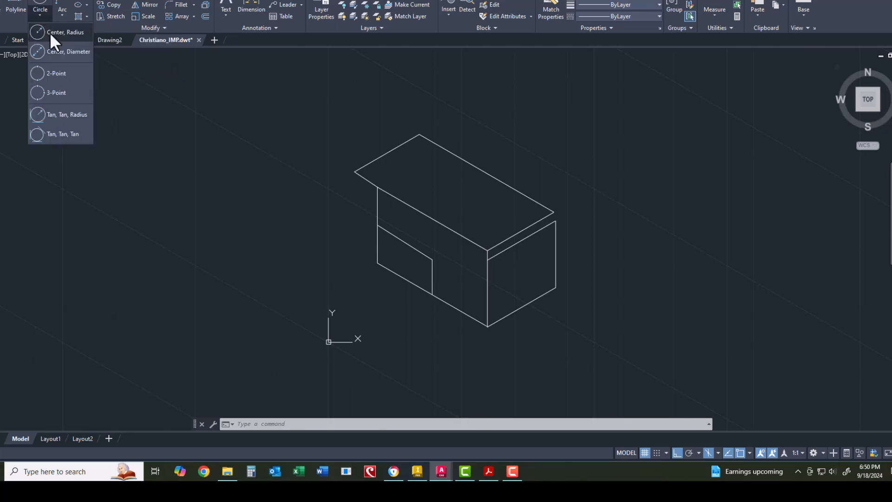
{"action": "left_click", "coordinate": [49, 33]}
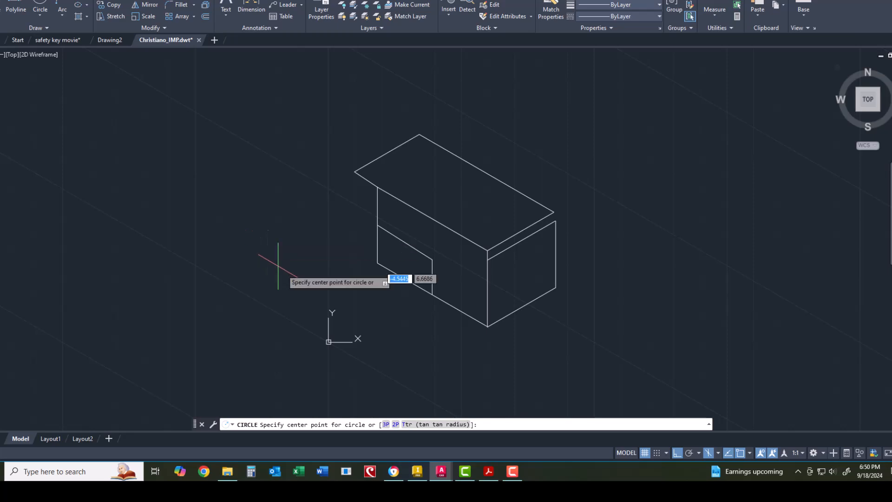
{"action": "left_click", "coordinate": [433, 259]}
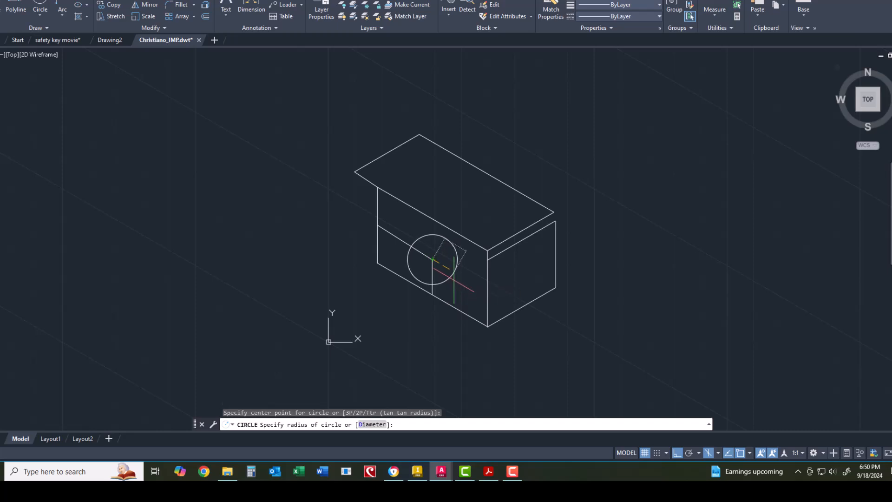
{"action": "left_click", "coordinate": [454, 281]}
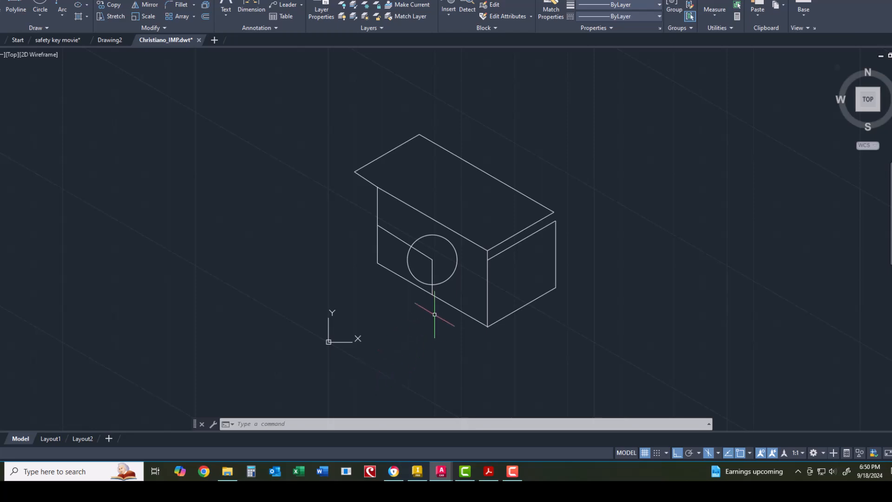
{"action": "left_click", "coordinate": [454, 261]}
{"action": "right_click", "coordinate": [456, 269]}
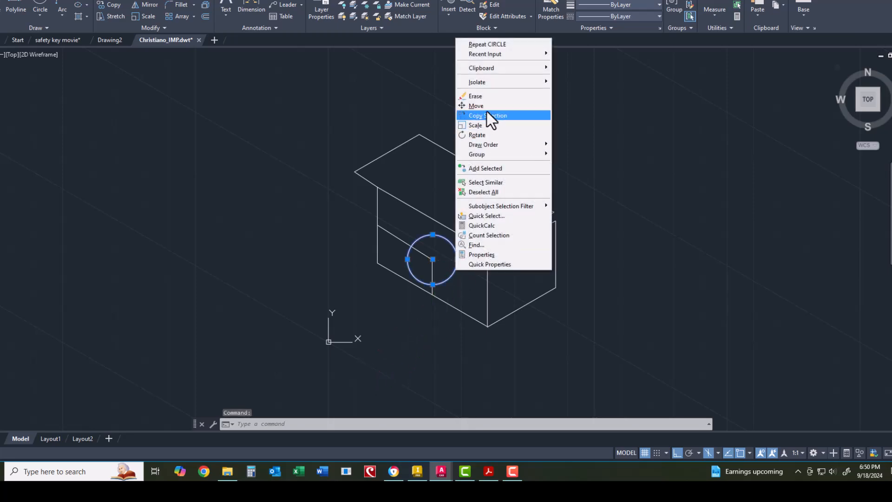
{"action": "left_click", "coordinate": [487, 98]}
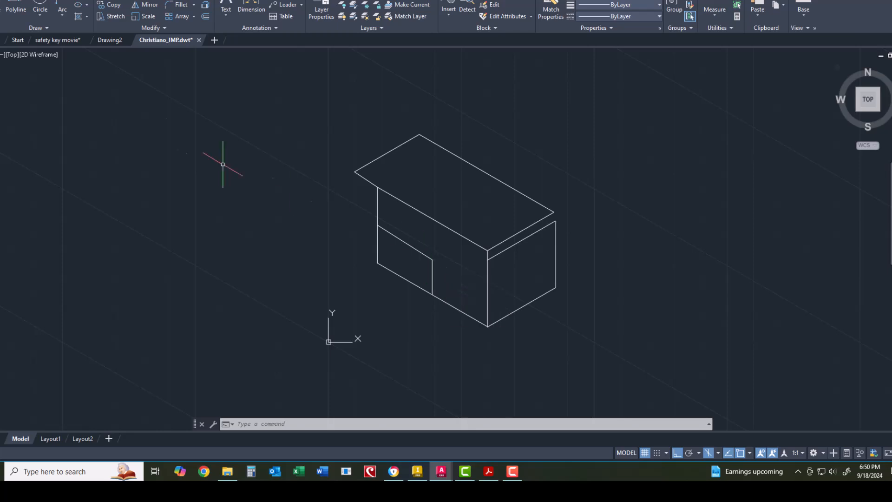
Step: Draw a short vertical line up from the notch's front-face corner, then zoom in
{"action": "left_click", "coordinate": [6, 10]}
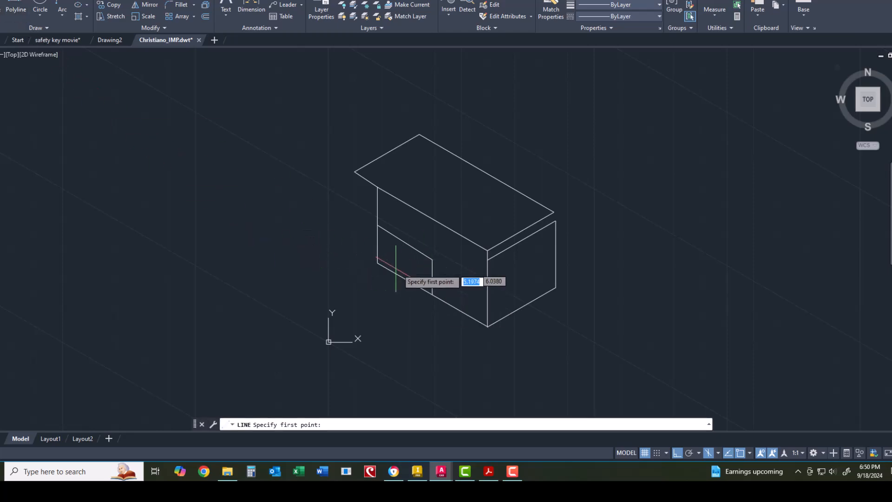
{"action": "left_click", "coordinate": [432, 260]}
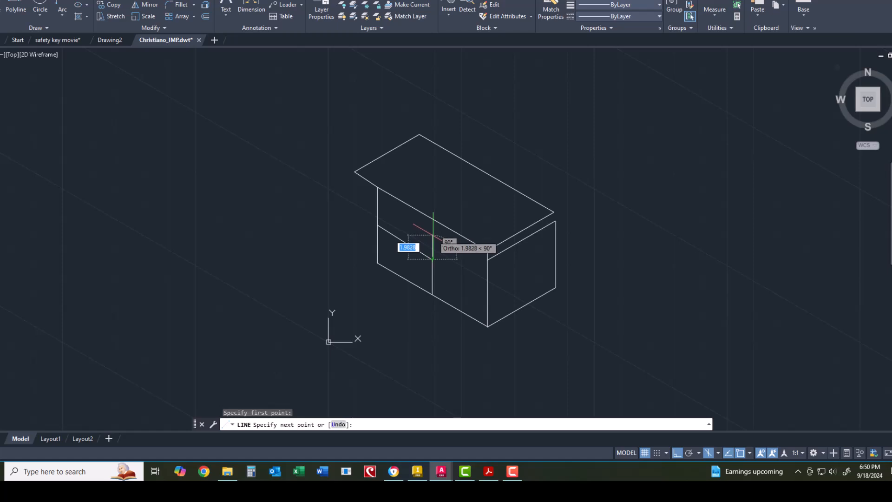
{"action": "left_click", "coordinate": [433, 235]}
{"action": "right_click", "coordinate": [441, 248]}
{"action": "left_click", "coordinate": [444, 255]}
{"action": "right_click", "coordinate": [442, 253]}
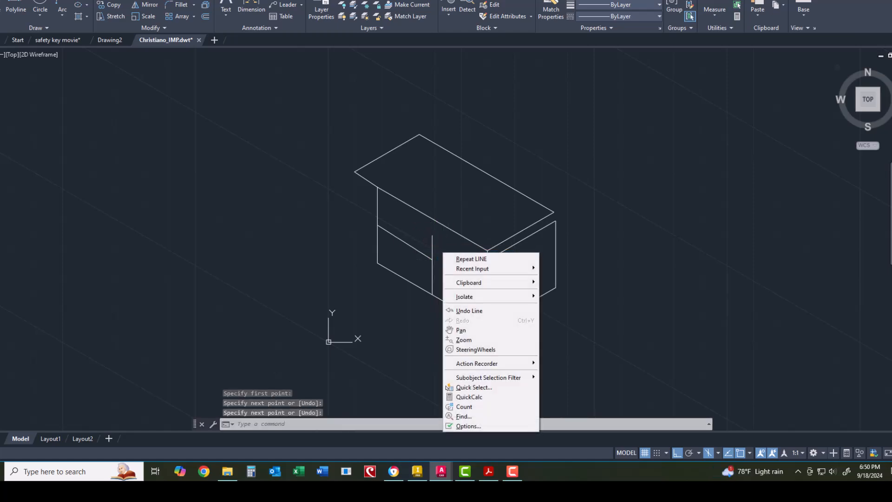
{"action": "left_click", "coordinate": [449, 260]}
{"action": "left_click", "coordinate": [433, 259]}
{"action": "right_click", "coordinate": [461, 273]}
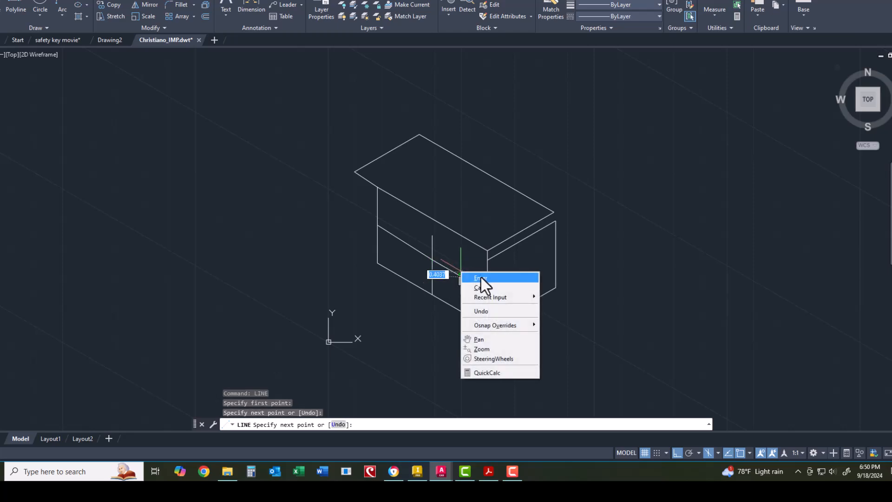
{"action": "left_click", "coordinate": [478, 278]}
{"action": "scroll", "coordinate": [444, 277], "scroll_direction": "up", "scroll_amount": 4}
{"action": "scroll", "coordinate": [420, 246], "scroll_direction": "up", "scroll_amount": 2}
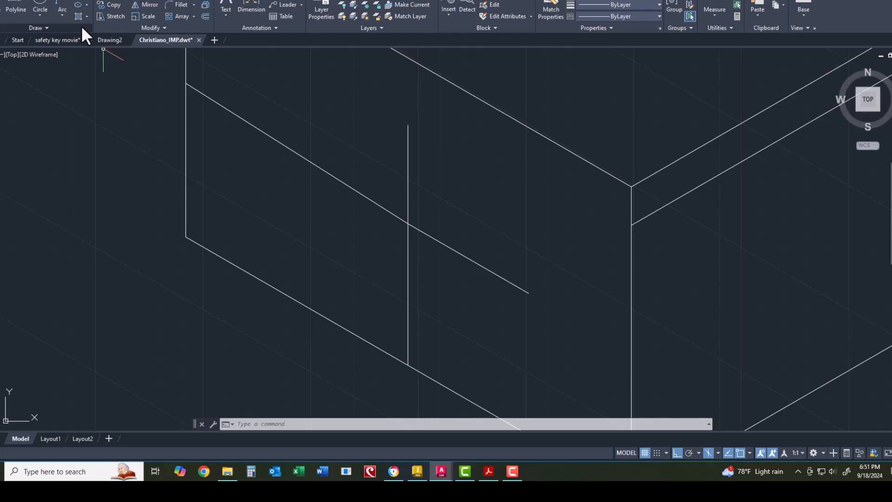
{"action": "left_click", "coordinate": [16, 9]}
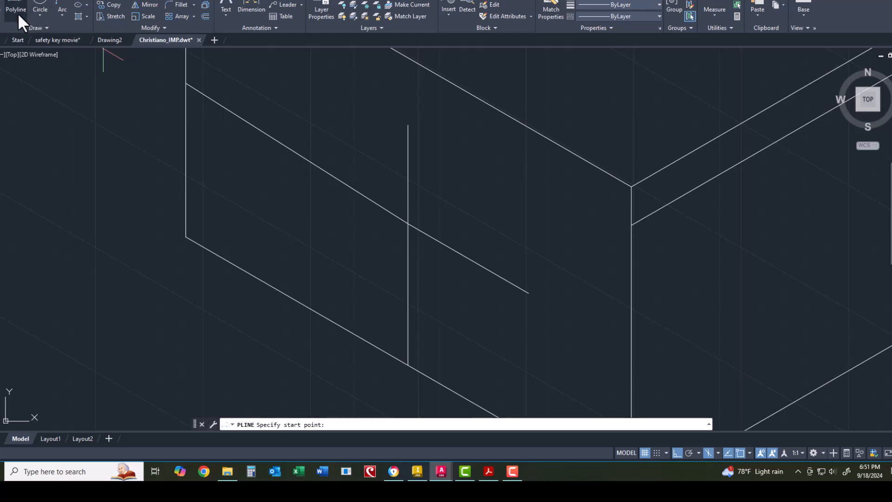
{"action": "left_click", "coordinate": [16, 14]}
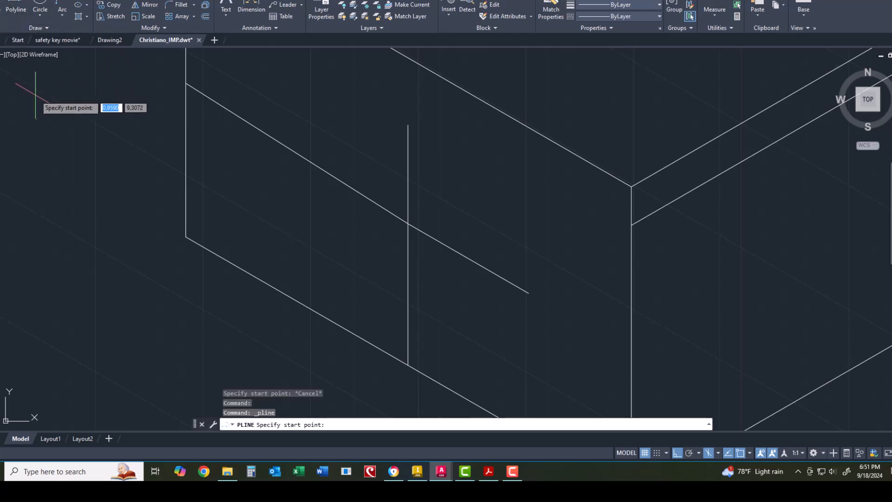
{"action": "key", "text": "Escape"}
{"action": "scroll", "coordinate": [162, 251], "scroll_direction": "down", "scroll_amount": 2}
{"action": "scroll", "coordinate": [127, 134], "scroll_direction": "up", "scroll_amount": 2}
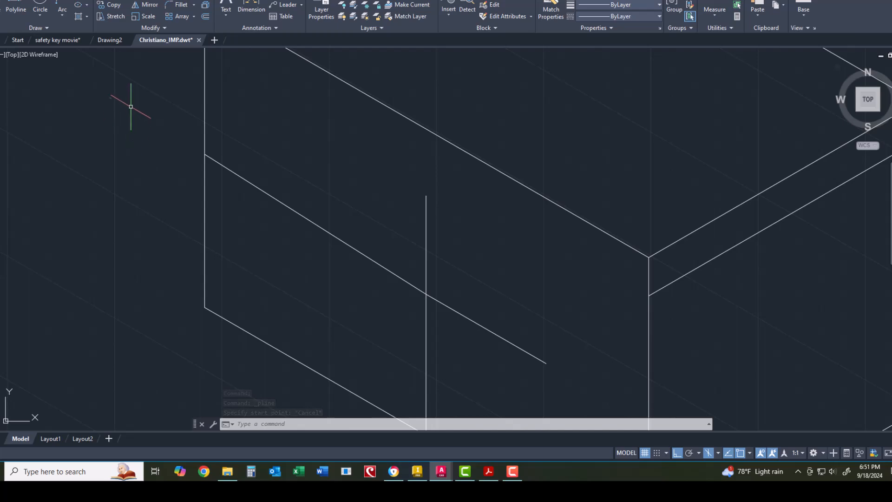
{"action": "scroll", "coordinate": [132, 109], "scroll_direction": "down", "scroll_amount": 2}
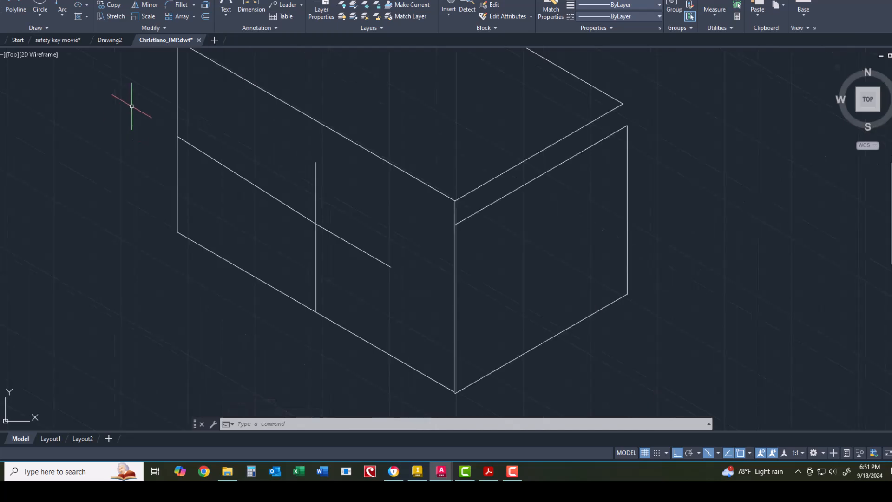
{"action": "left_click", "coordinate": [86, 5]}
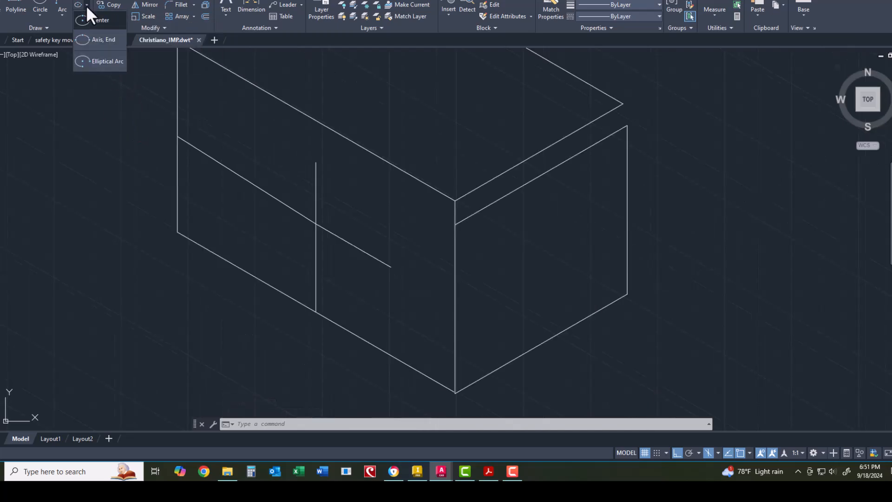
{"action": "left_click", "coordinate": [104, 60]}
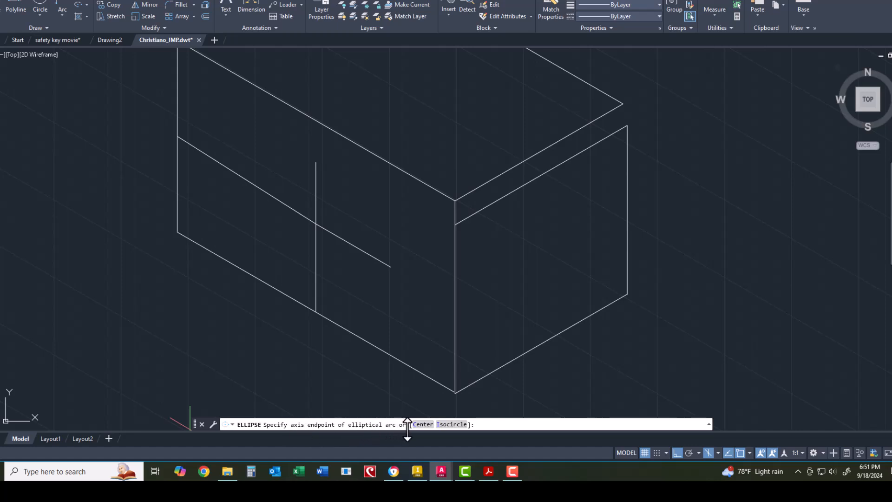
{"action": "left_click", "coordinate": [459, 425]}
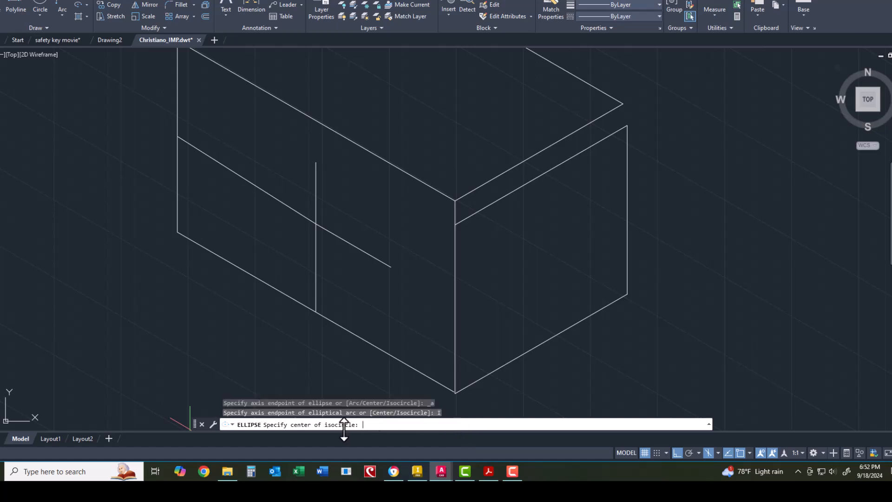
{"action": "left_click", "coordinate": [316, 224]}
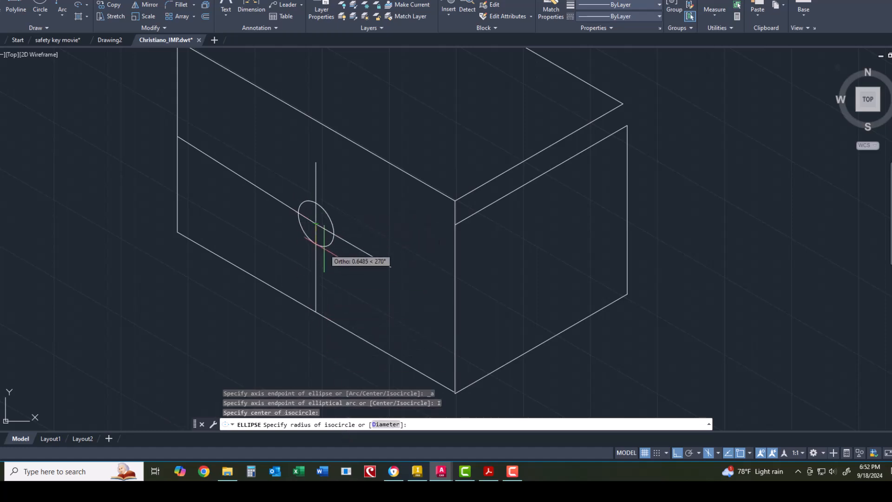
{"action": "left_click", "coordinate": [368, 296]}
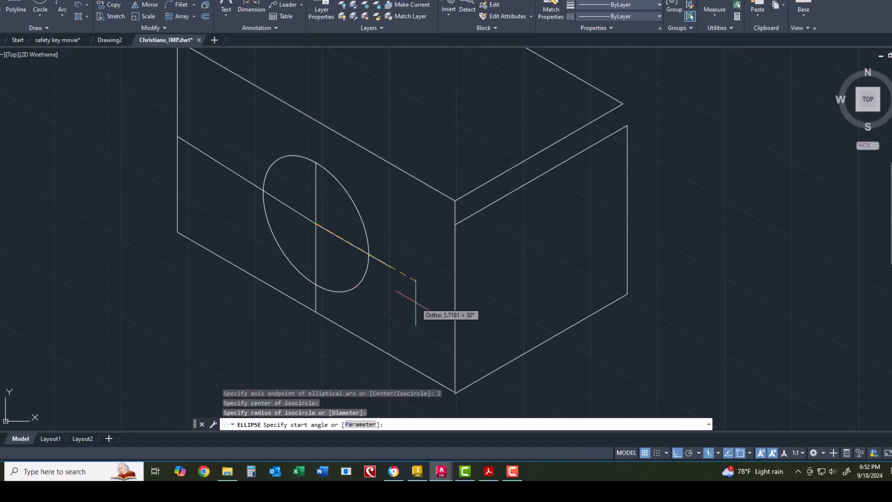
{"action": "scroll", "coordinate": [437, 298], "scroll_direction": "up", "scroll_amount": 2}
{"action": "scroll", "coordinate": [434, 291], "scroll_direction": "down", "scroll_amount": 4}
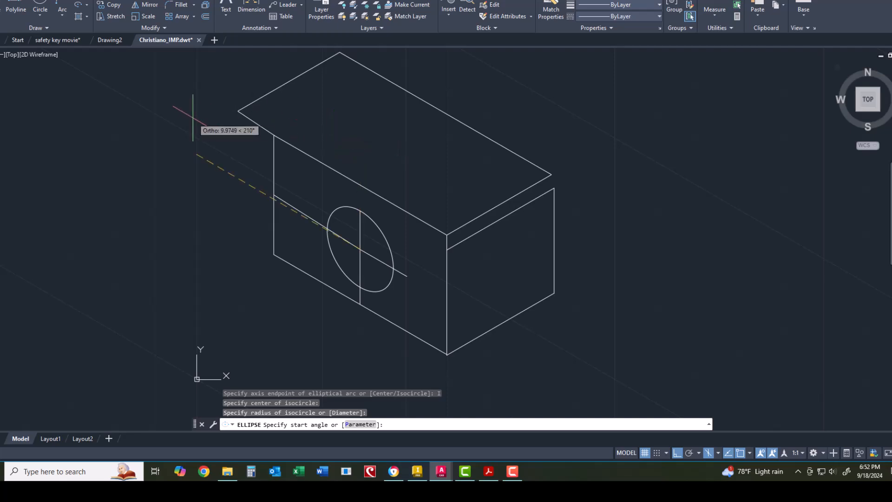
{"action": "key", "text": "Escape"}
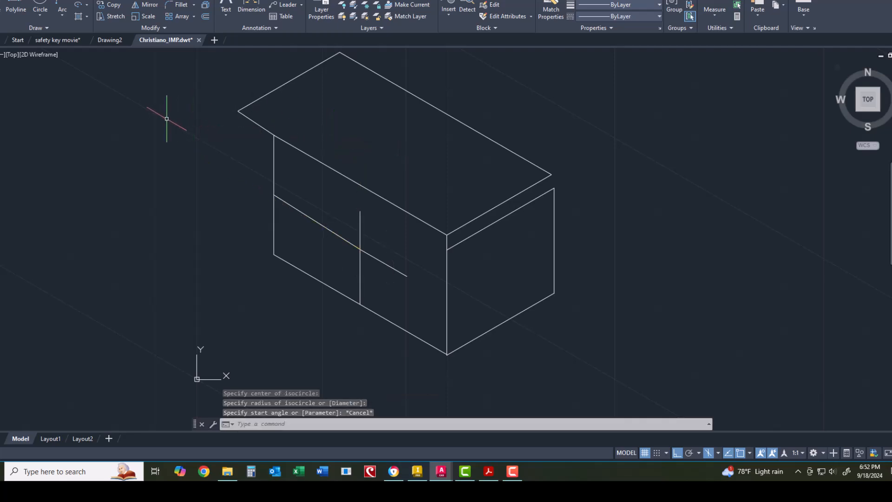
Step: Draw an isocircle with Ellipse > Elliptical Arc, centred where the vertical and diagonal lines cross
{"action": "left_click", "coordinate": [85, 2]}
{"action": "left_click", "coordinate": [103, 59]}
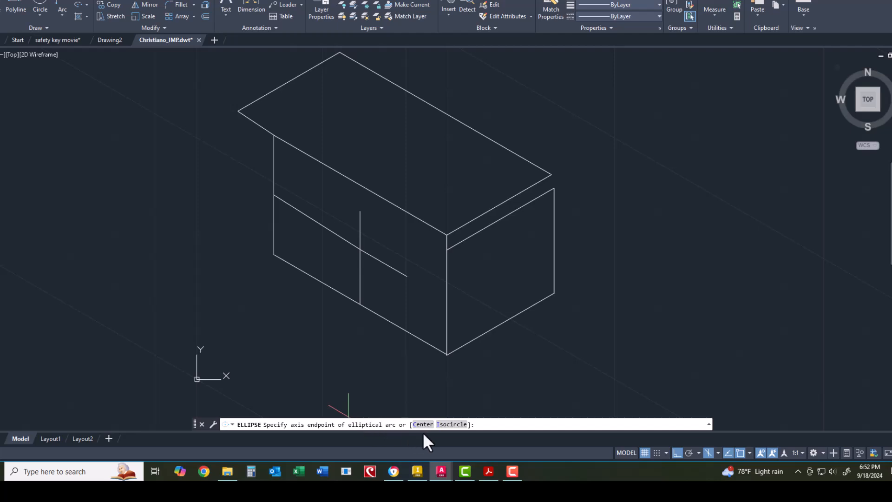
{"action": "left_click", "coordinate": [448, 430]}
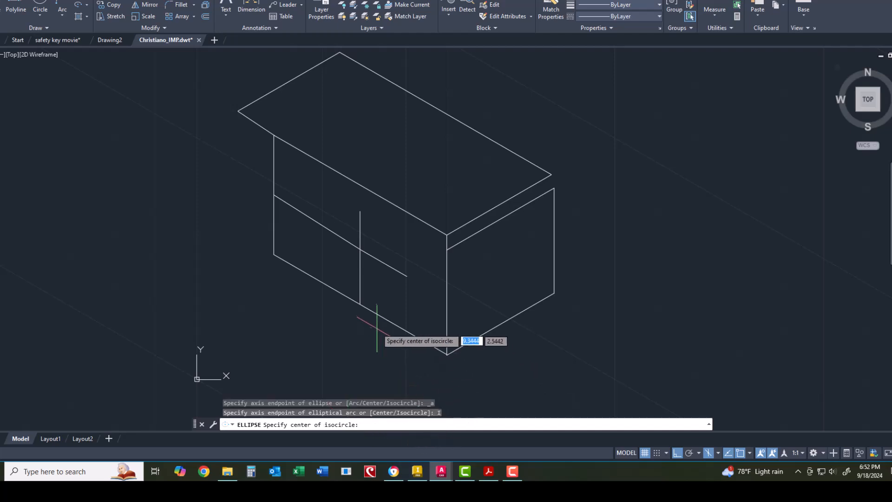
{"action": "left_click", "coordinate": [360, 249]}
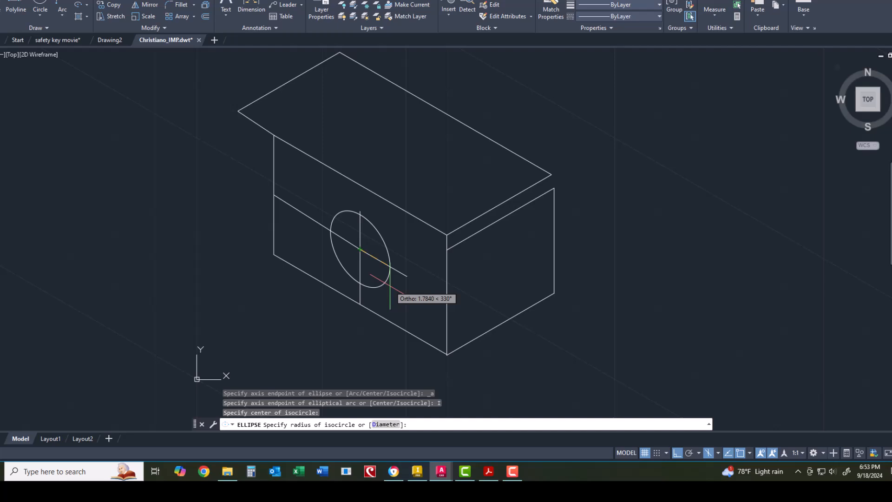
{"action": "left_click", "coordinate": [391, 284]}
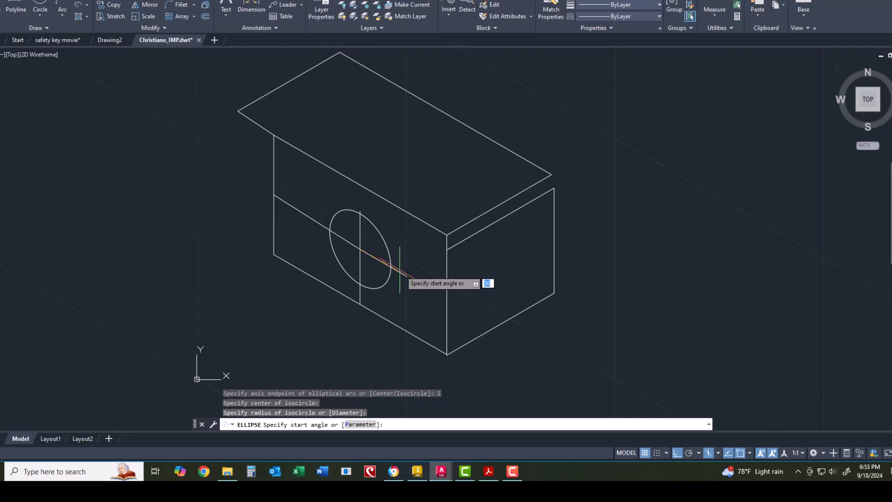
{"action": "left_click", "coordinate": [406, 275]}
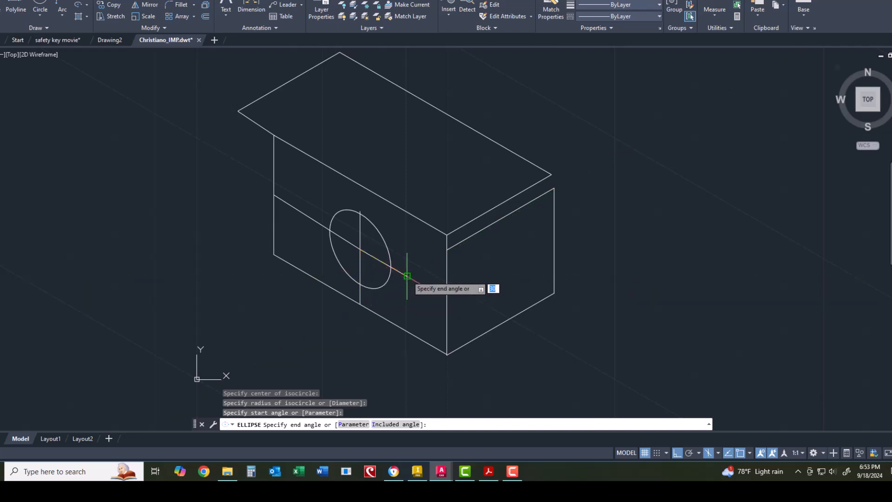
{"action": "left_click", "coordinate": [407, 275]}
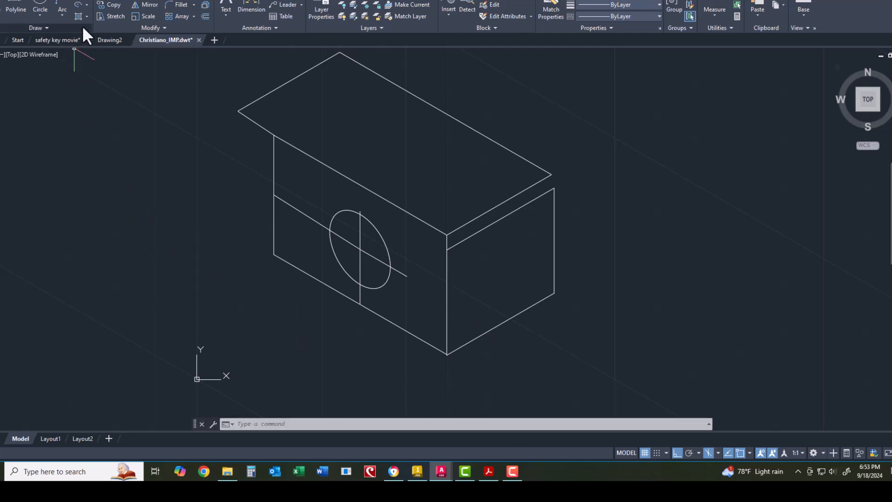
Step: Attempt and cancel two ellipses on the lower right edge, the isocircle being wrongly oriented
{"action": "left_click", "coordinate": [85, 2]}
{"action": "left_click", "coordinate": [108, 61]}
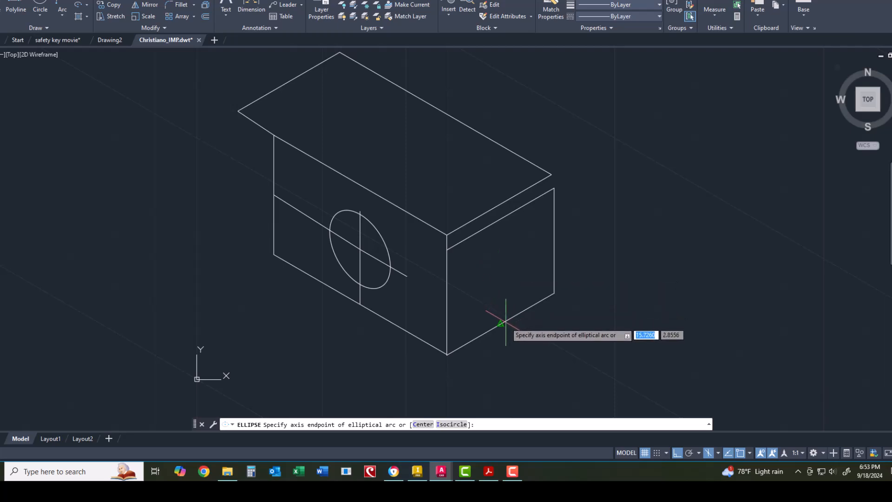
{"action": "left_click", "coordinate": [501, 324]}
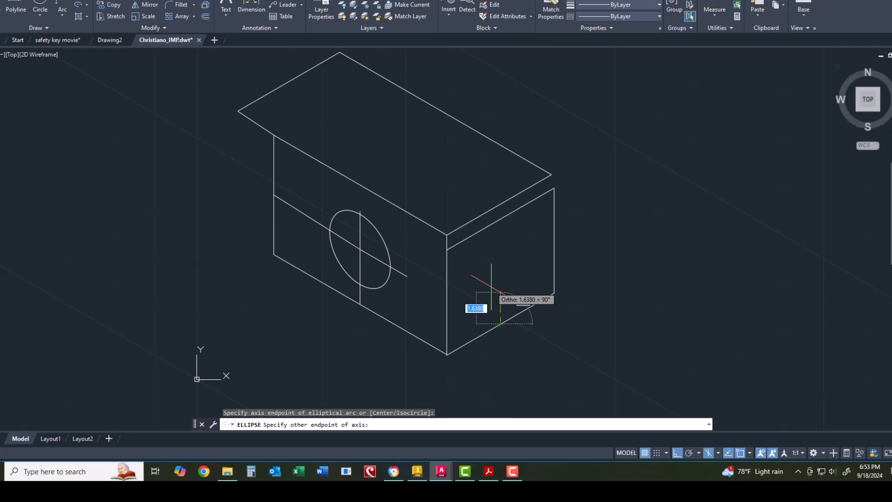
{"action": "key", "text": "Escape"}
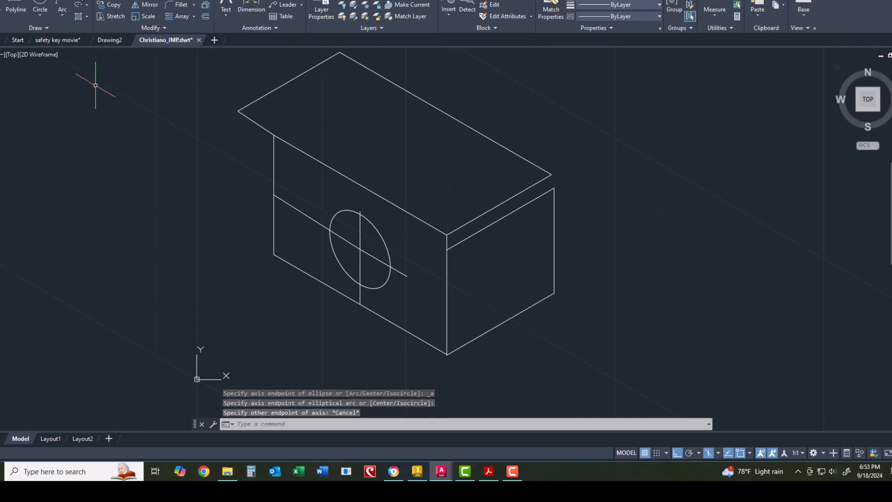
{"action": "left_click", "coordinate": [79, 5]}
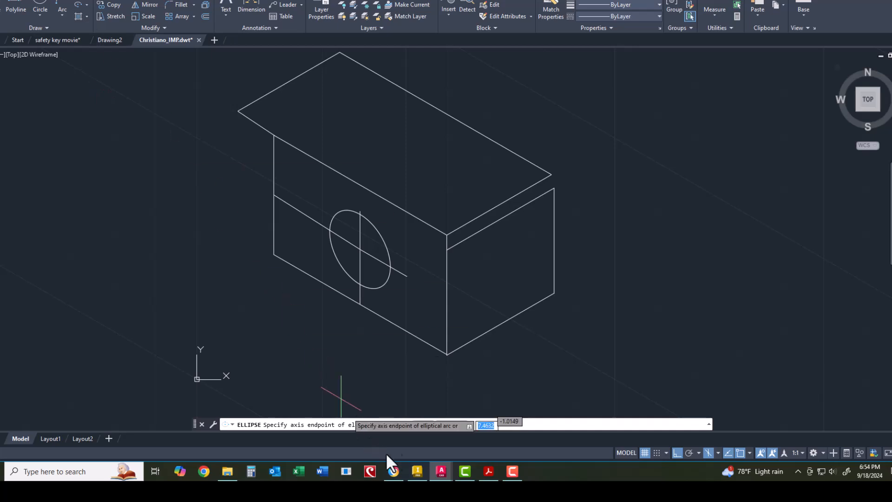
{"action": "left_click", "coordinate": [452, 423]}
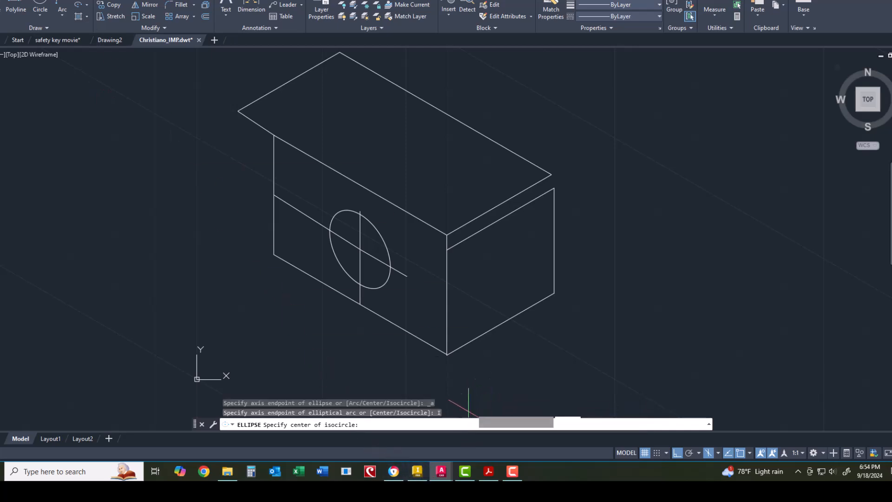
{"action": "left_click", "coordinate": [506, 324]}
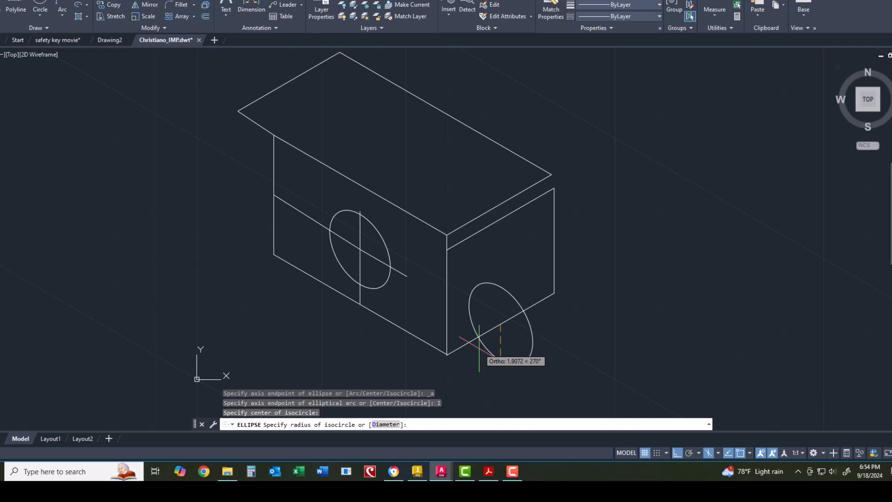
{"action": "key", "text": "Escape"}
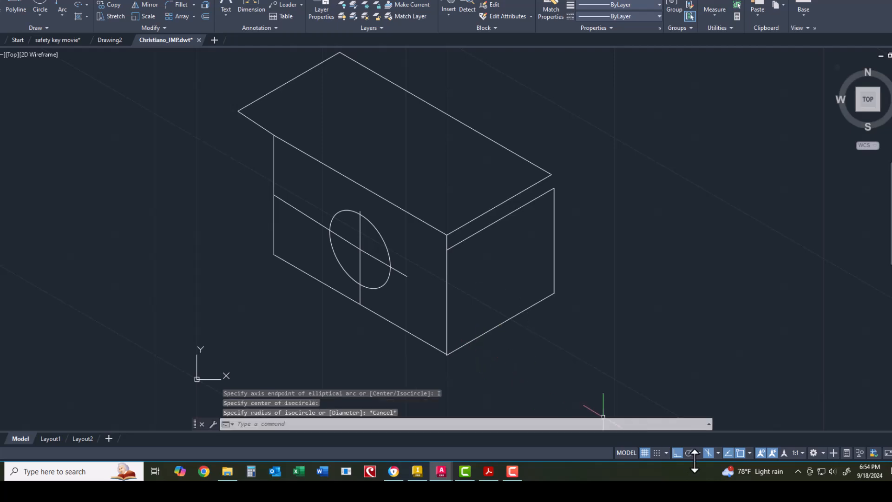
Step: Make Isoplane Right the current isometric drawing plane
{"action": "left_click", "coordinate": [719, 452]}
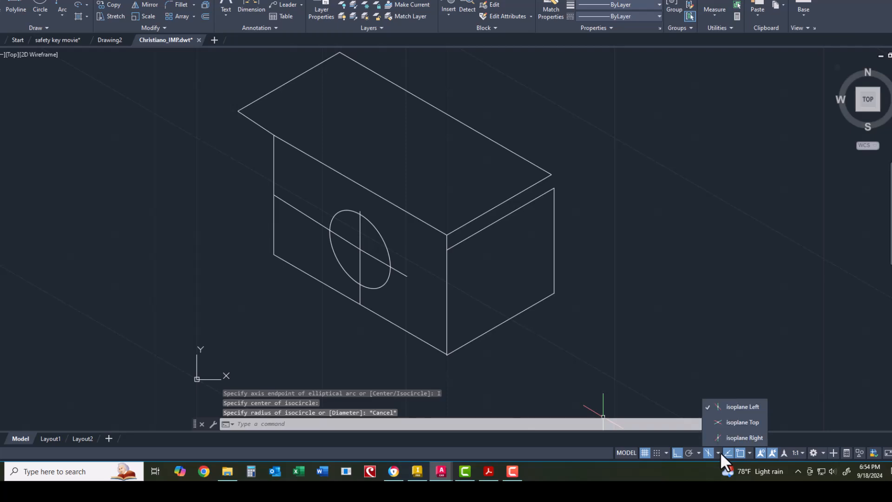
{"action": "left_click", "coordinate": [719, 438]}
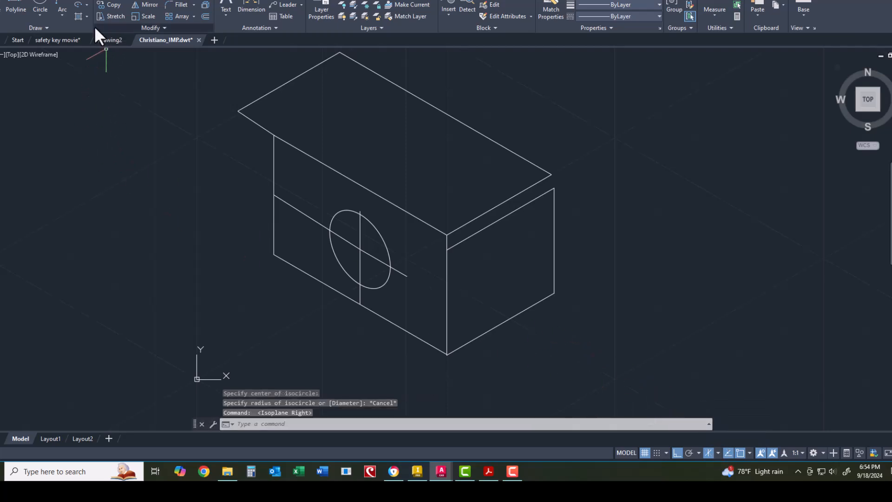
{"action": "left_click", "coordinate": [88, 5]}
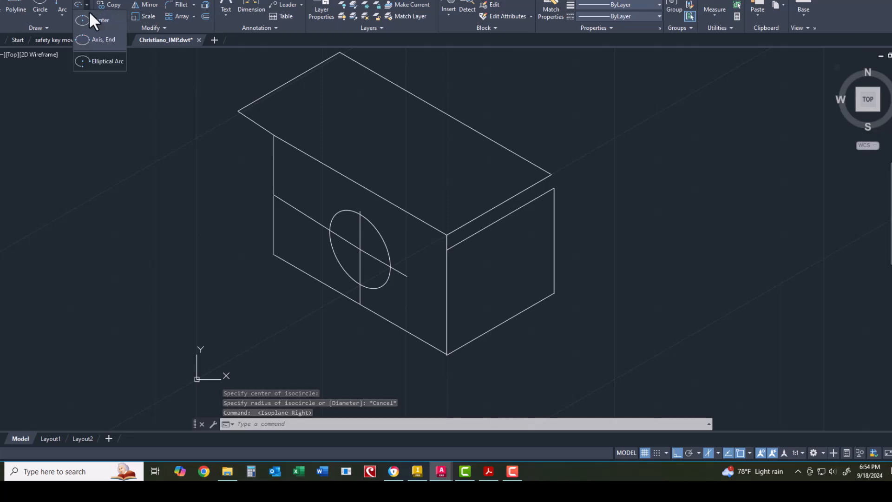
Step: Start an isocircle arc on the right end face, setting its centre, radius and start angle
{"action": "left_click", "coordinate": [99, 65]}
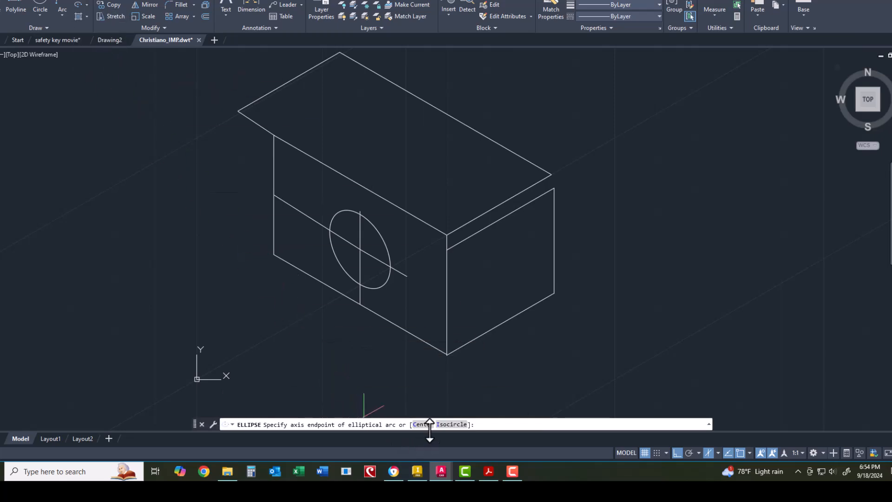
{"action": "left_click", "coordinate": [442, 425]}
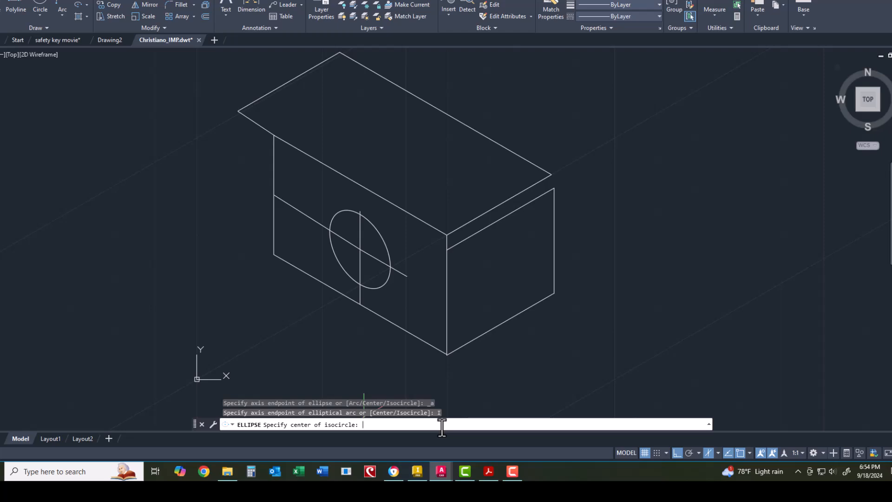
{"action": "left_click", "coordinate": [500, 272]}
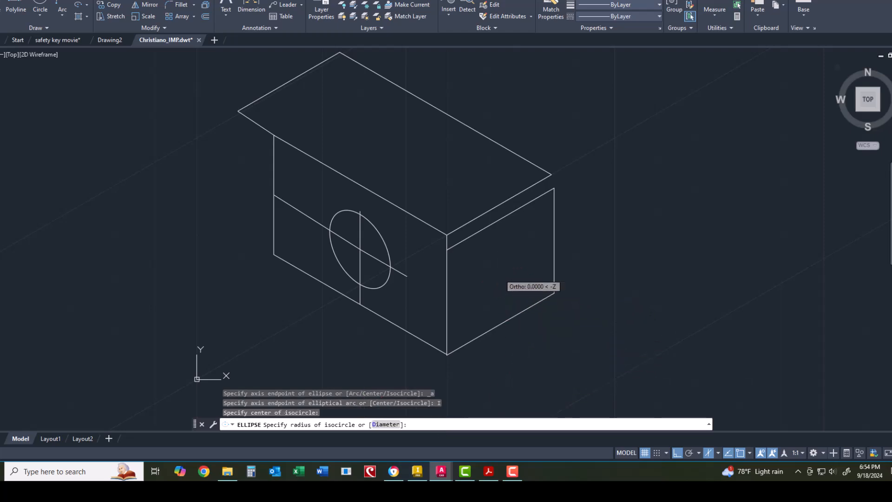
{"action": "left_click", "coordinate": [504, 301]}
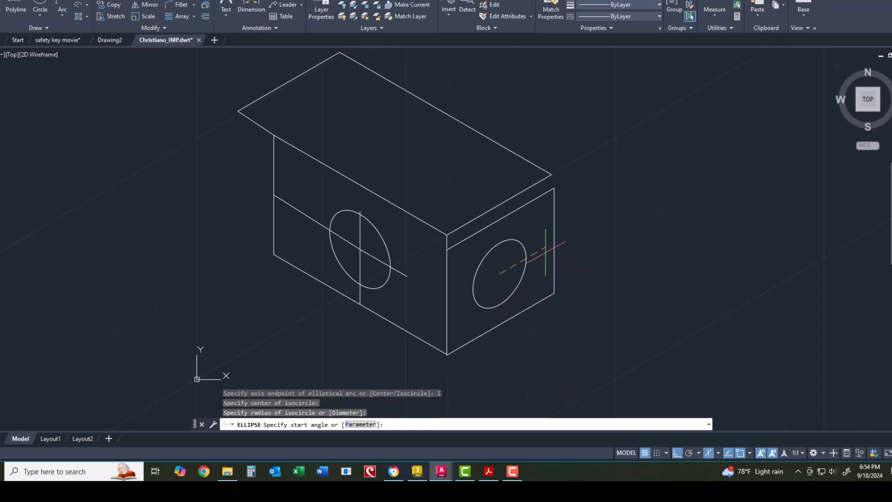
{"action": "left_click", "coordinate": [548, 261]}
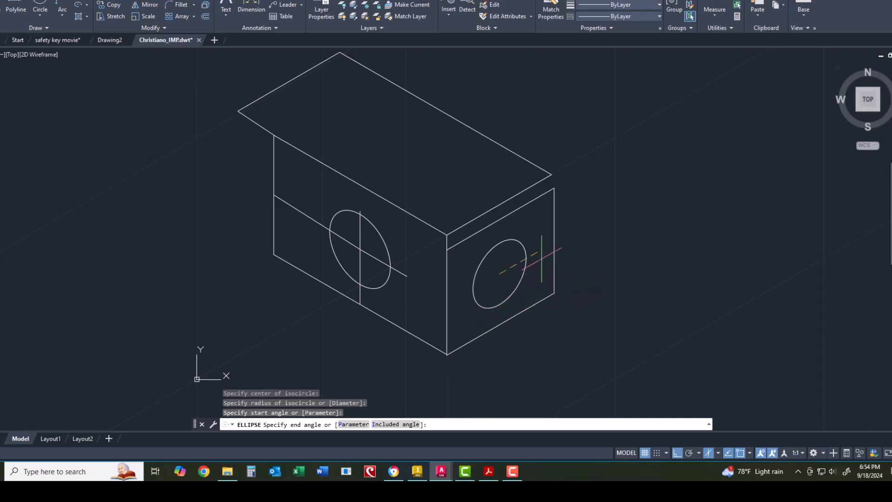
{"action": "left_click", "coordinate": [539, 255]}
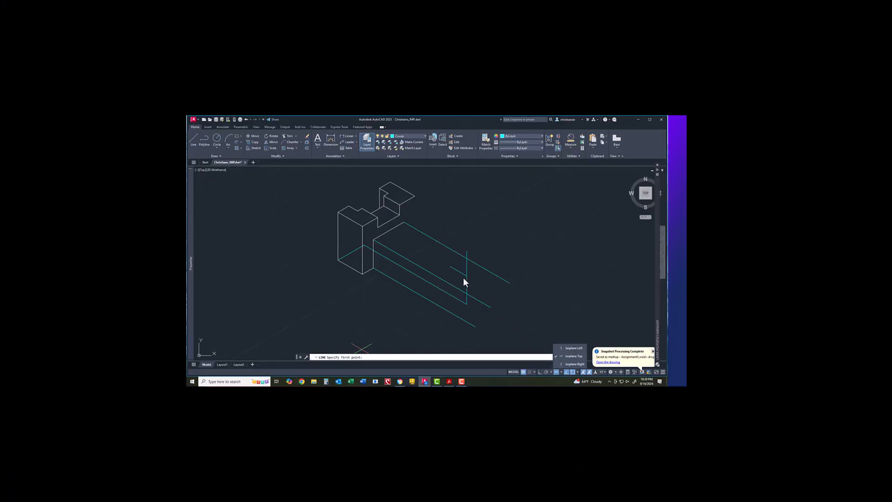
Step: Draw a new line from the edge's endpoint at the end of the extension
{"action": "left_click", "coordinate": [455, 271]}
{"action": "left_click", "coordinate": [450, 266]}
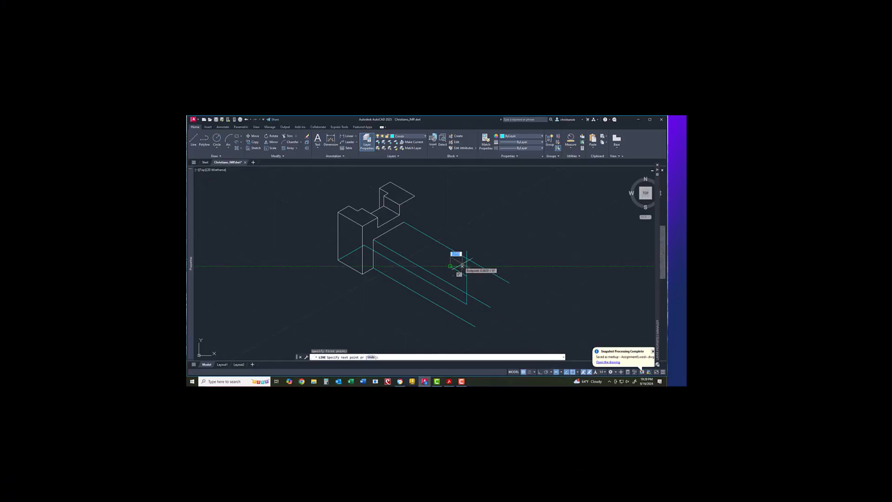
{"action": "left_click", "coordinate": [487, 244]}
{"action": "right_click", "coordinate": [490, 247]}
{"action": "left_click", "coordinate": [497, 251]}
Step: Erase the vertical segment sticking up above the new edge
{"action": "scroll", "coordinate": [462, 272], "scroll_direction": "up", "scroll_amount": 5}
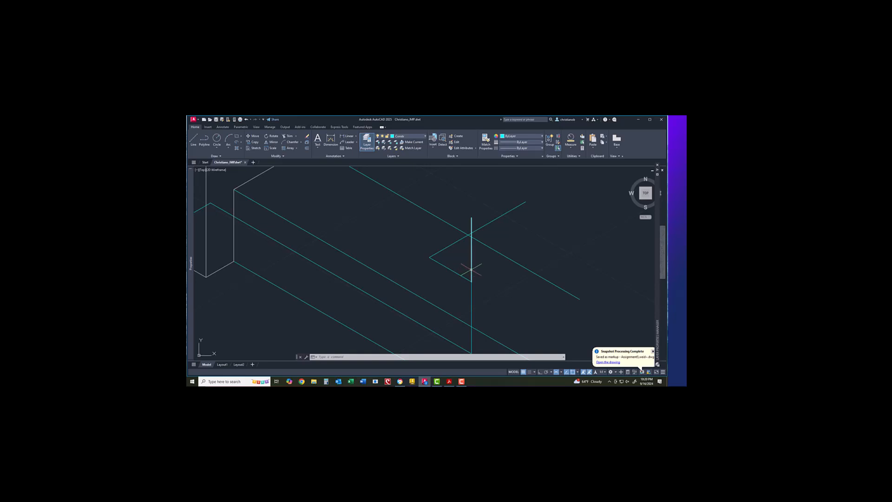
{"action": "double_click", "coordinate": [472, 269]}
{"action": "right_click", "coordinate": [473, 259]}
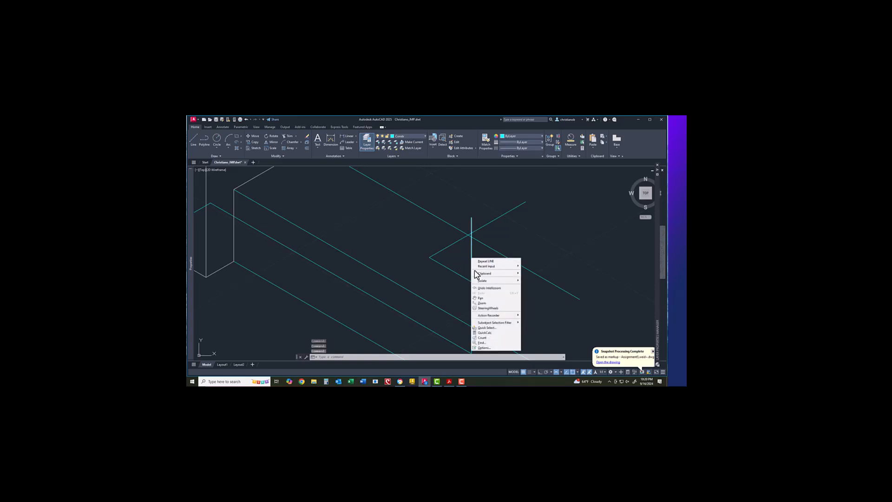
{"action": "mouse_move", "coordinate": [487, 276]}
{"action": "left_click", "coordinate": [472, 251]}
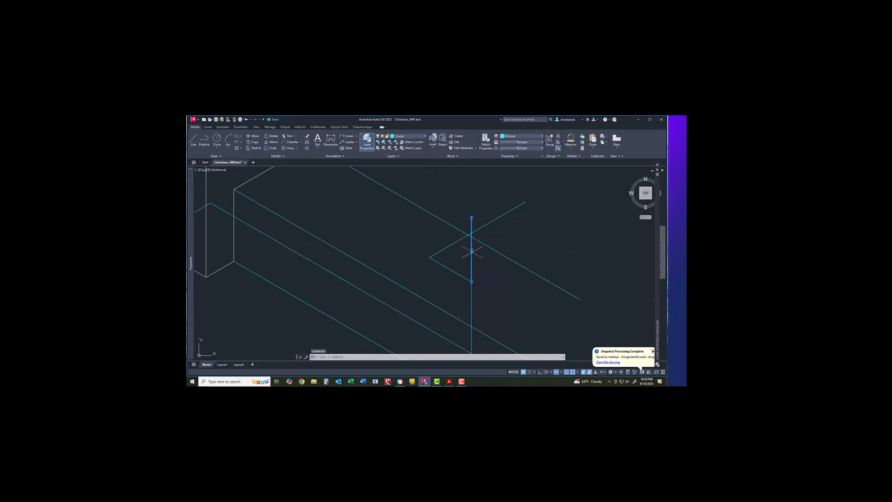
{"action": "right_click", "coordinate": [471, 251]}
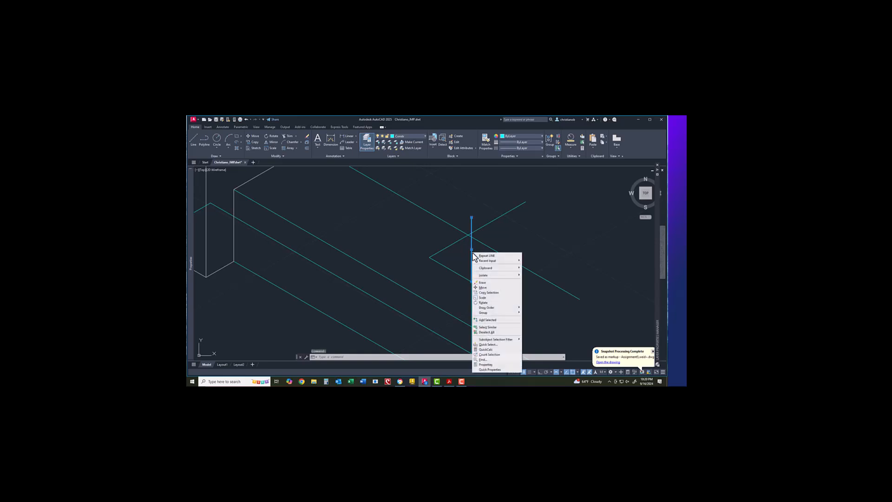
{"action": "left_click", "coordinate": [482, 282]}
{"action": "scroll", "coordinate": [481, 284], "scroll_direction": "up", "scroll_amount": 1}
{"action": "scroll", "coordinate": [478, 288], "scroll_direction": "down", "scroll_amount": 1}
{"action": "scroll", "coordinate": [478, 289], "scroll_direction": "down", "scroll_amount": 1}
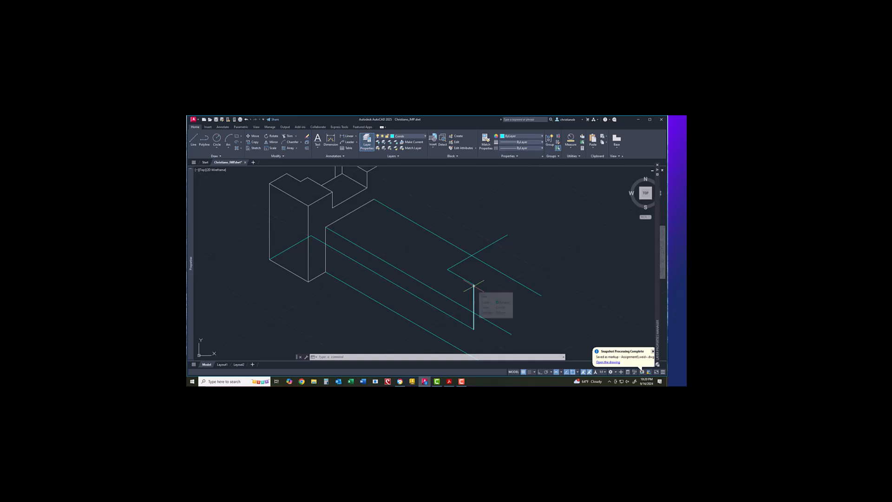
Step: Measure the short diagonal end edge and confirm it is 0.7600 long
{"action": "left_click", "coordinate": [466, 280]}
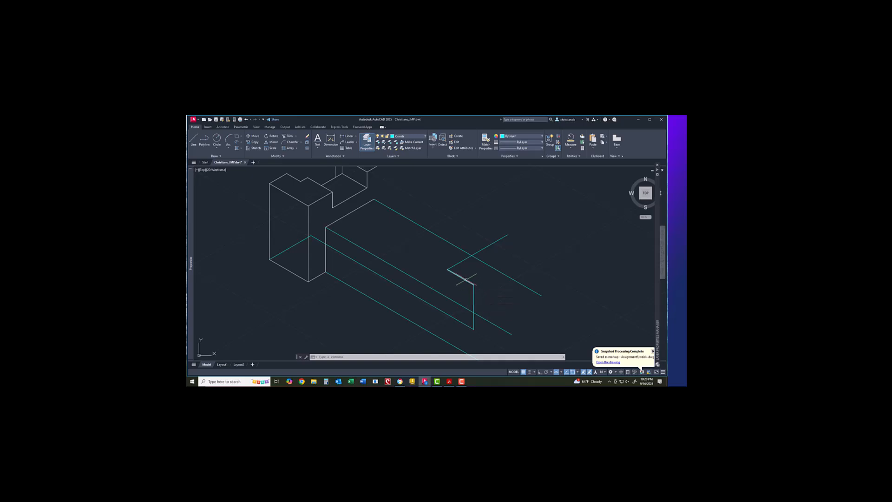
{"action": "left_click", "coordinate": [571, 147]}
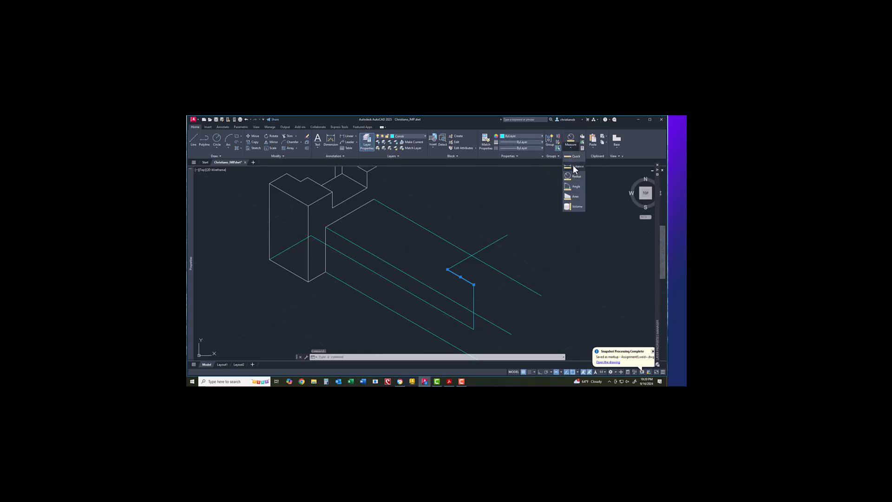
{"action": "left_click", "coordinate": [573, 166]}
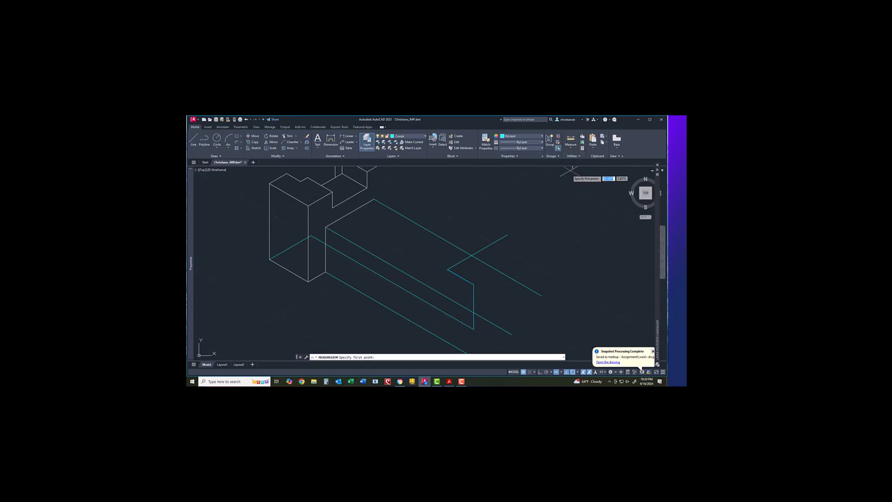
{"action": "left_click", "coordinate": [474, 285]}
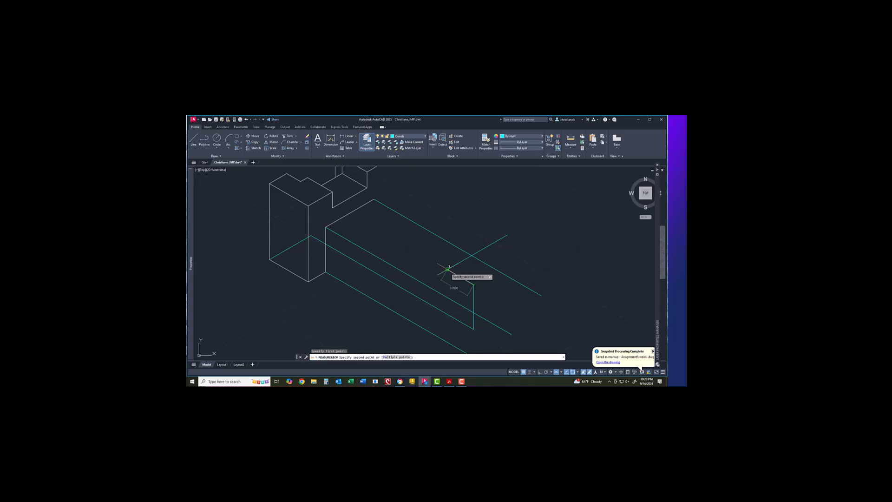
{"action": "left_click", "coordinate": [447, 269]}
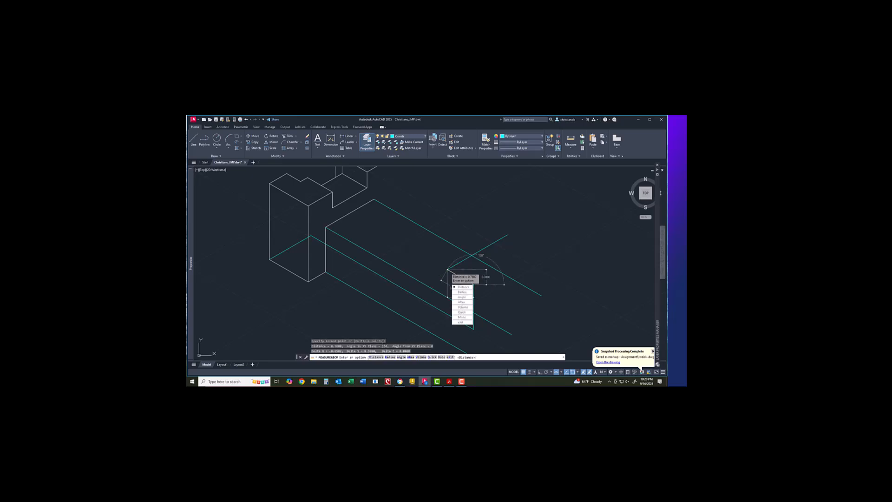
{"action": "key", "text": "Escape"}
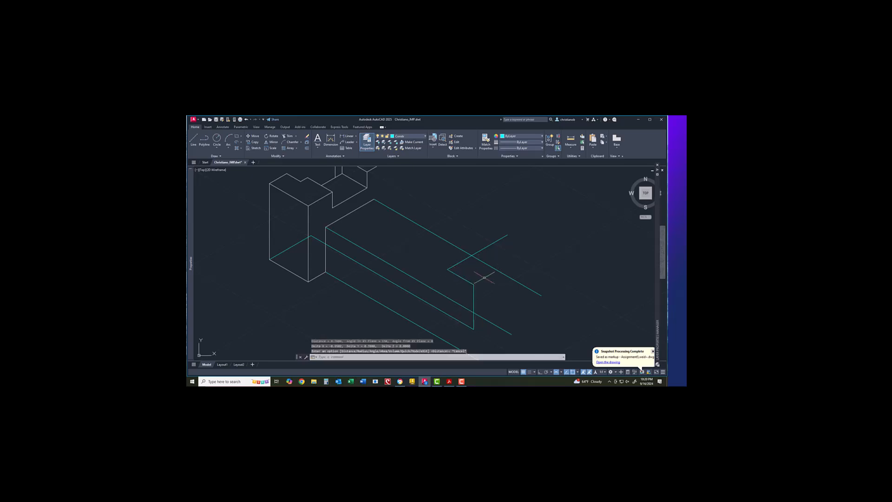
Step: Draw an isometric line from the edge's endpoint across the extension's end
{"action": "left_click", "coordinate": [195, 138]}
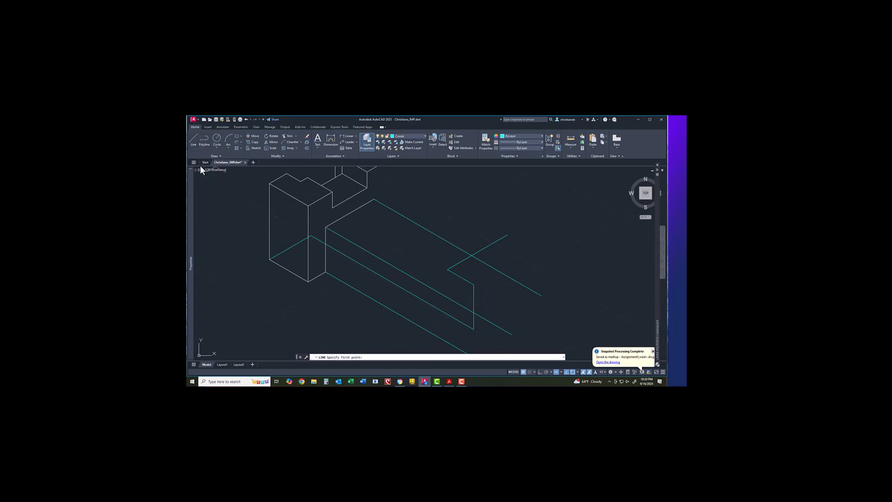
{"action": "left_click", "coordinate": [447, 269]}
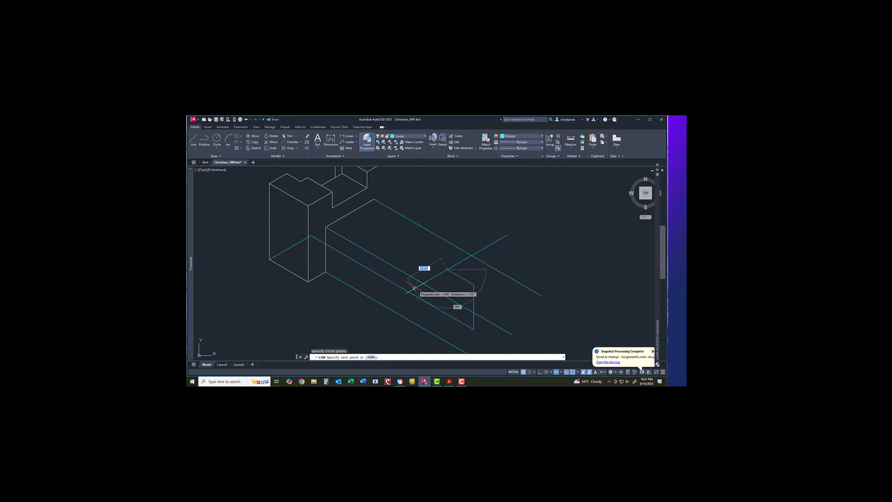
{"action": "left_click", "coordinate": [413, 289]}
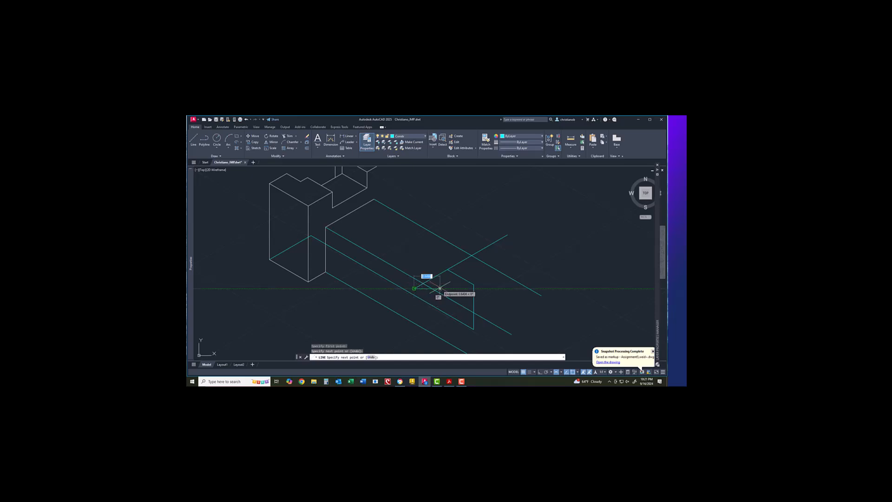
{"action": "key", "text": "Return"}
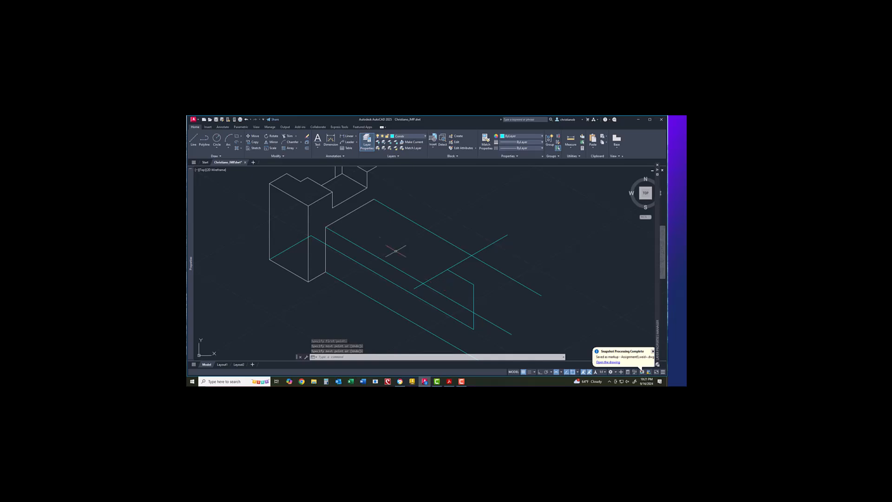
Step: Trim the new line's overshoot beyond its intersection with the extension's edge
{"action": "left_click", "coordinate": [289, 134]}
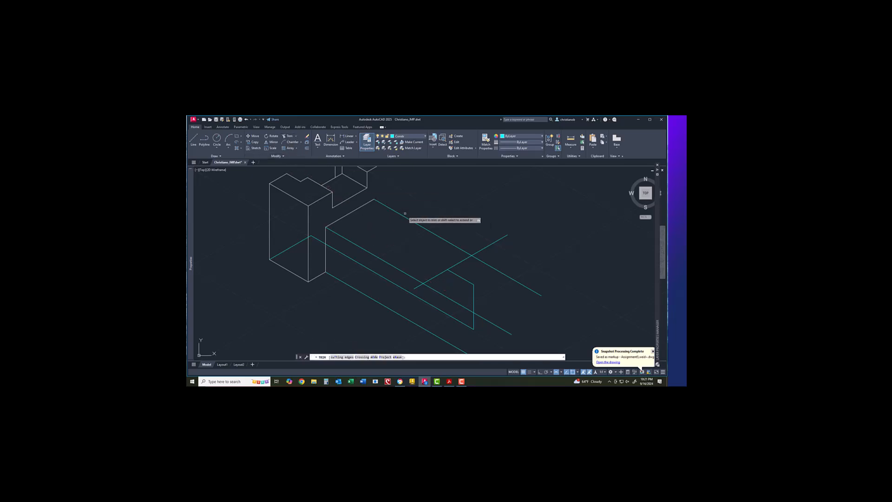
{"action": "left_click", "coordinate": [477, 251]}
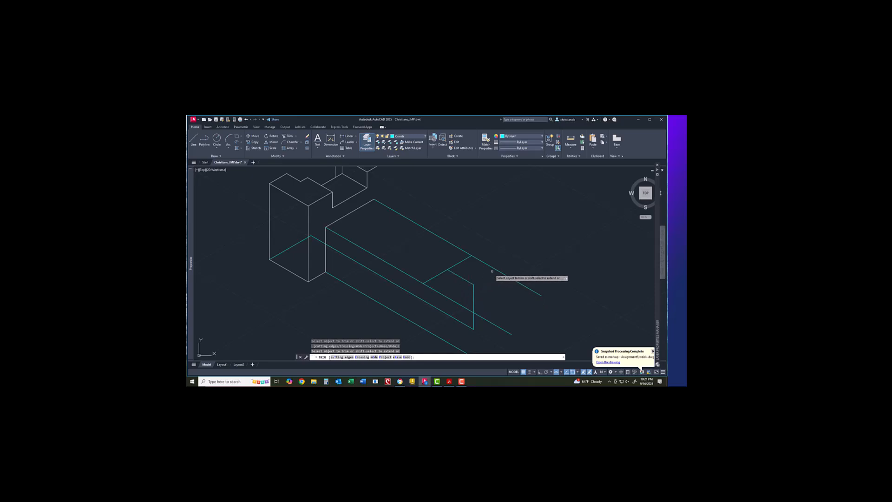
{"action": "key", "text": "Escape"}
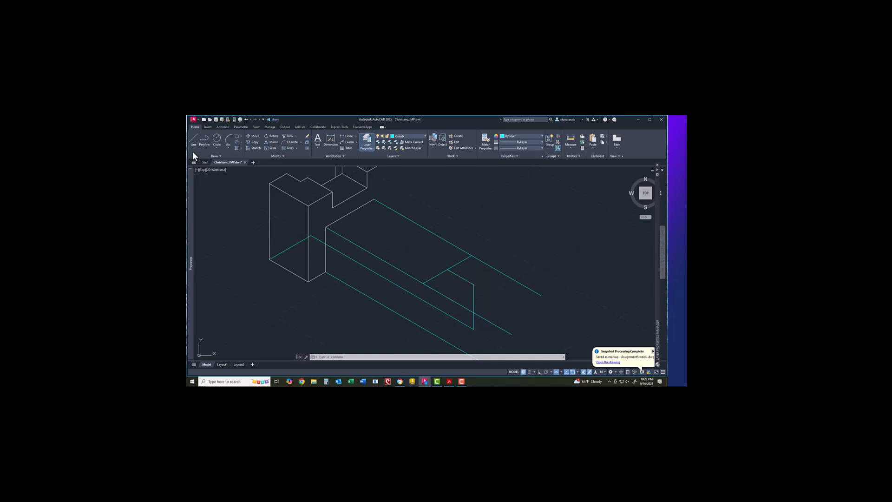
Step: Draw a 0.44-long line from the extension's corner
{"action": "left_click", "coordinate": [196, 137]}
{"action": "left_click", "coordinate": [473, 284]}
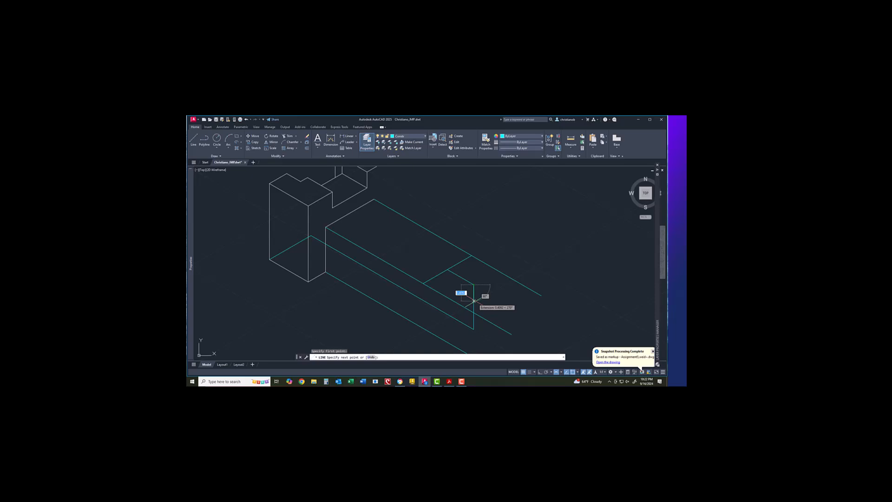
{"action": "type", "text": ".44"}
{"action": "key", "text": "Return"}
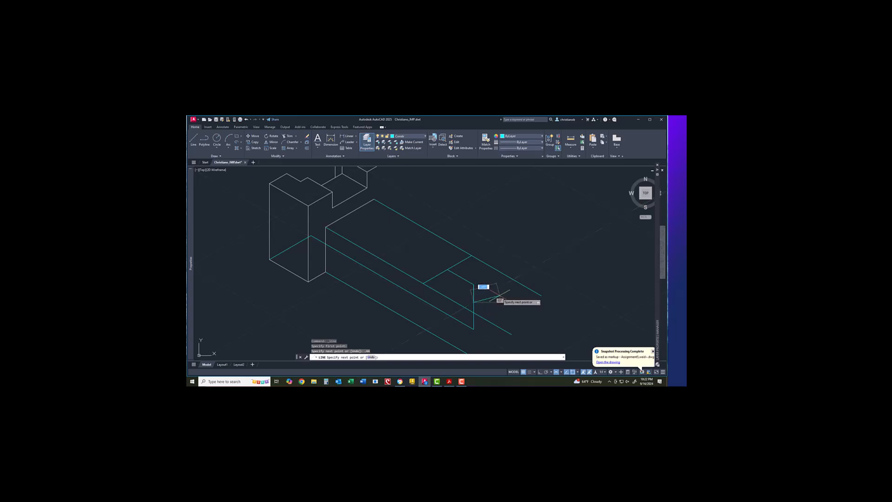
{"action": "key", "text": "Return"}
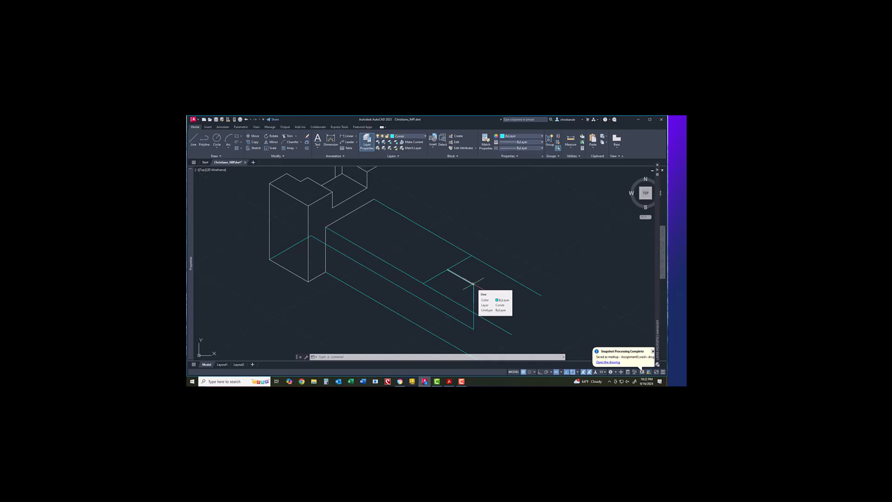
Step: Draw a sloped line from the same corner to the edge's midpoint
{"action": "left_click", "coordinate": [192, 138]}
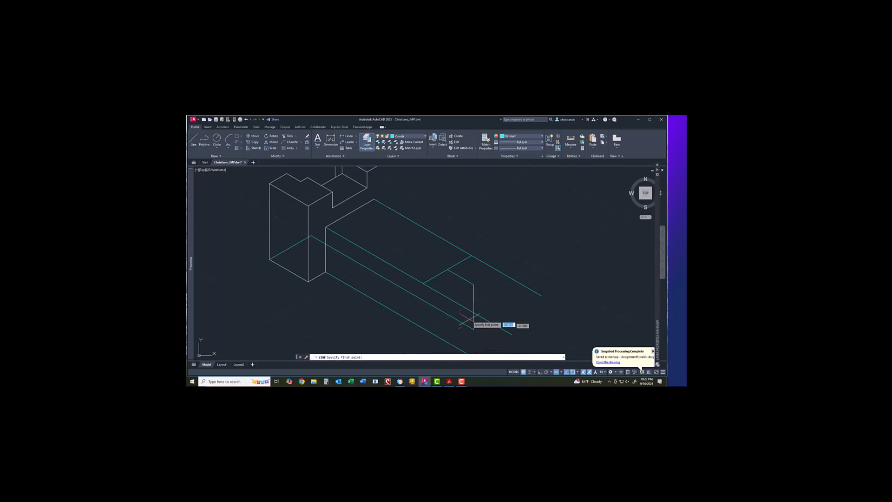
{"action": "left_click", "coordinate": [473, 284]}
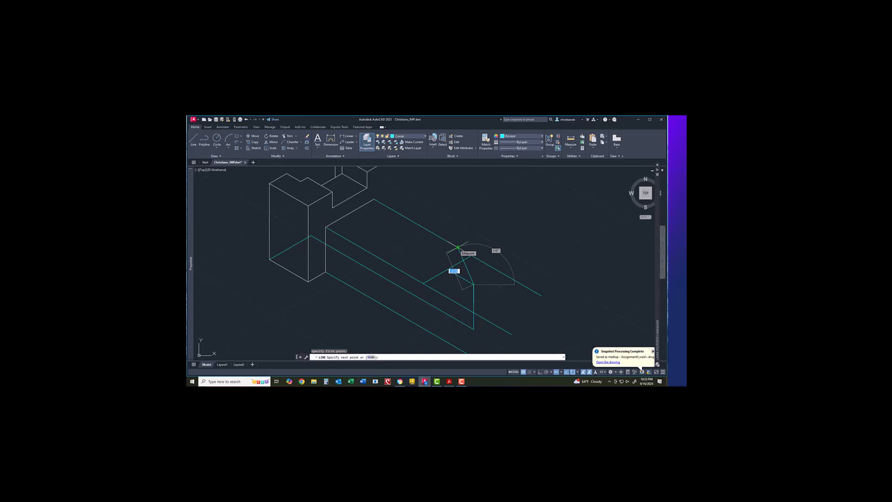
{"action": "left_click", "coordinate": [458, 248]}
{"action": "right_click", "coordinate": [487, 296]}
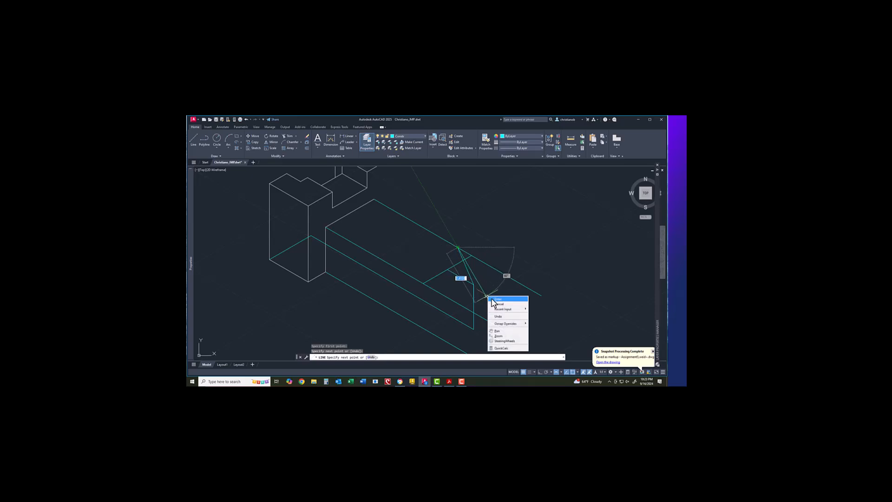
{"action": "left_click", "coordinate": [495, 299]}
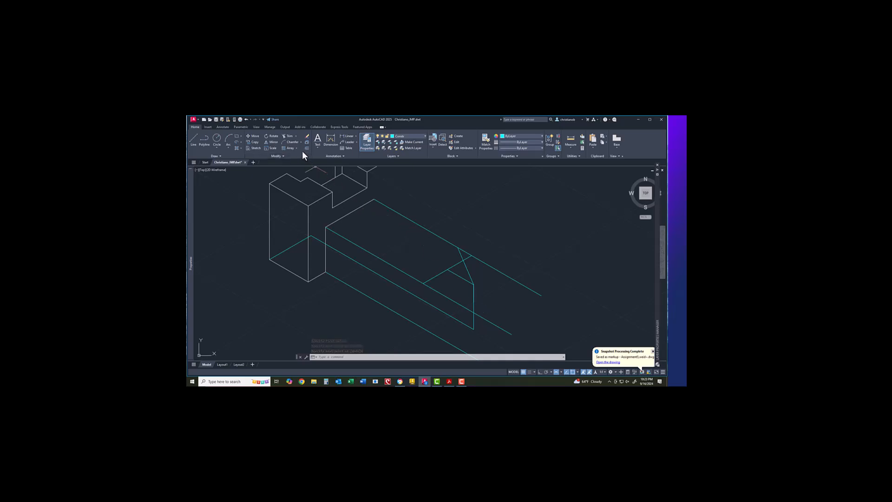
{"action": "left_click", "coordinate": [277, 145]}
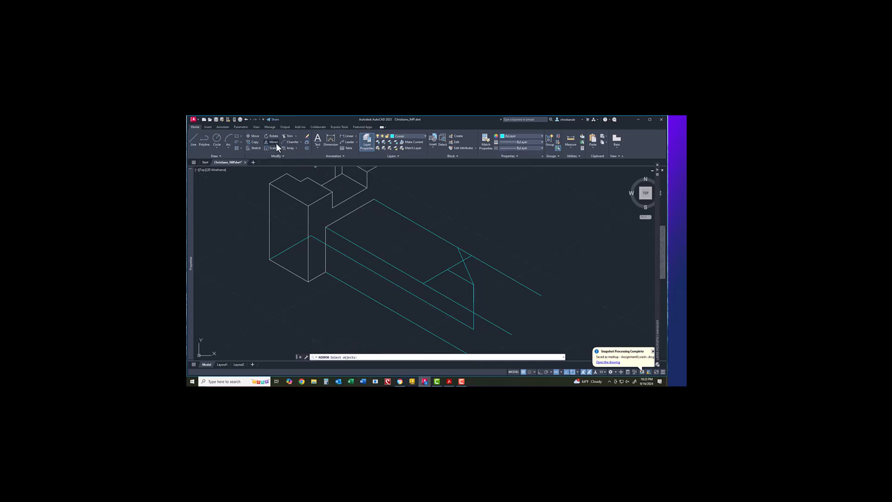
{"action": "left_click", "coordinate": [472, 278]}
{"action": "key", "text": "Return"}
{"action": "left_click", "coordinate": [473, 284]}
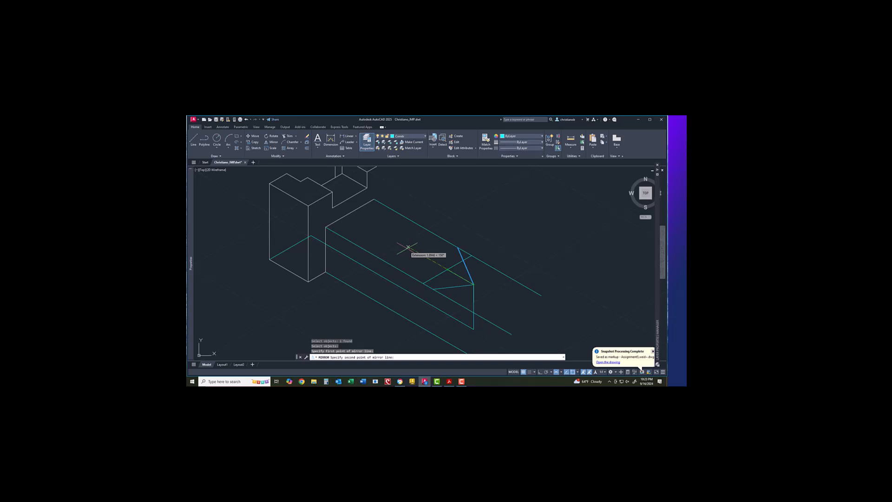
{"action": "key", "text": "Escape"}
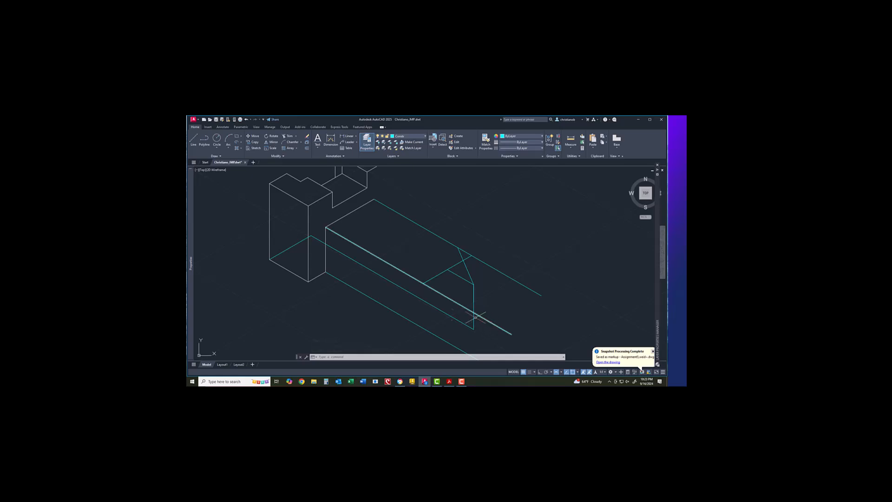
Step: Draw a .44-long line from the snapped endpoint at the extension's end
{"action": "left_click", "coordinate": [194, 138]}
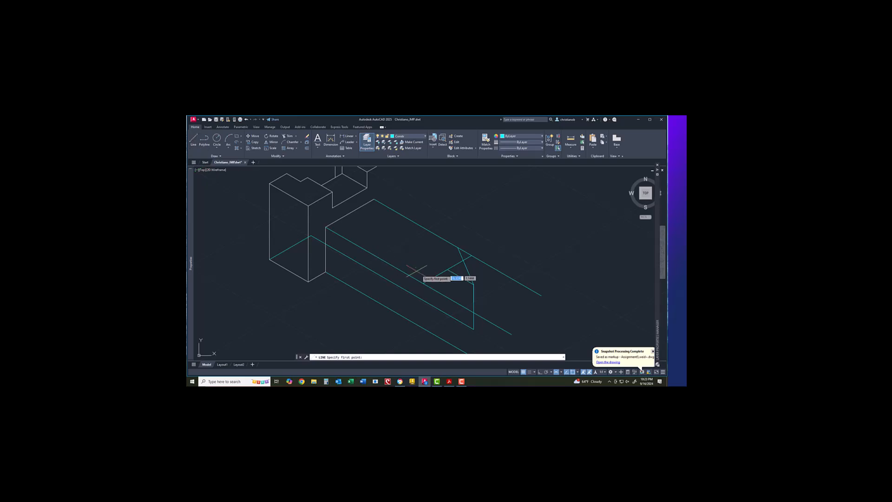
{"action": "left_click", "coordinate": [447, 270]}
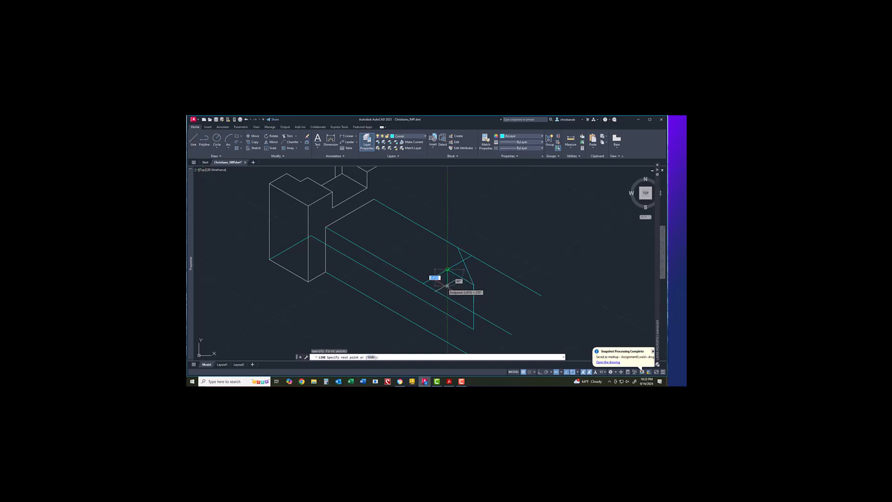
{"action": "type", "text": ".44"}
{"action": "key", "text": "Return"}
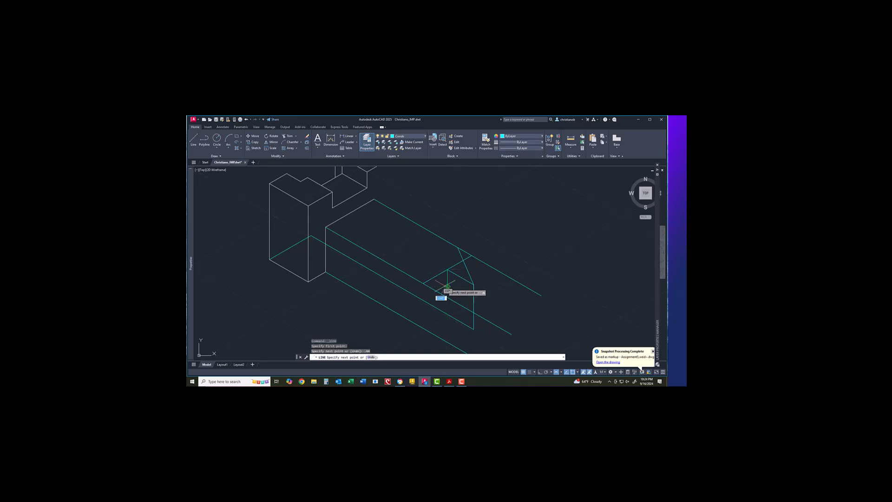
{"action": "key", "text": "Return"}
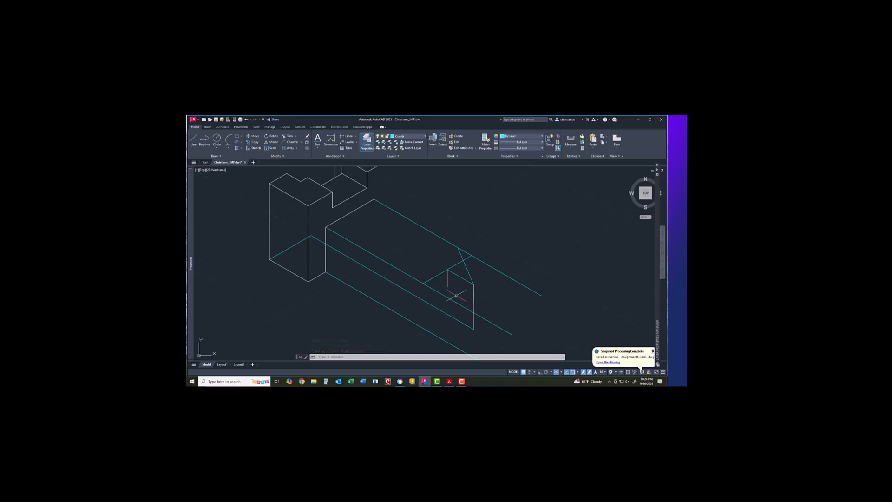
Step: With ortho on, draw guide lines from the cut's corner toward the lower left
{"action": "left_click", "coordinate": [196, 138]}
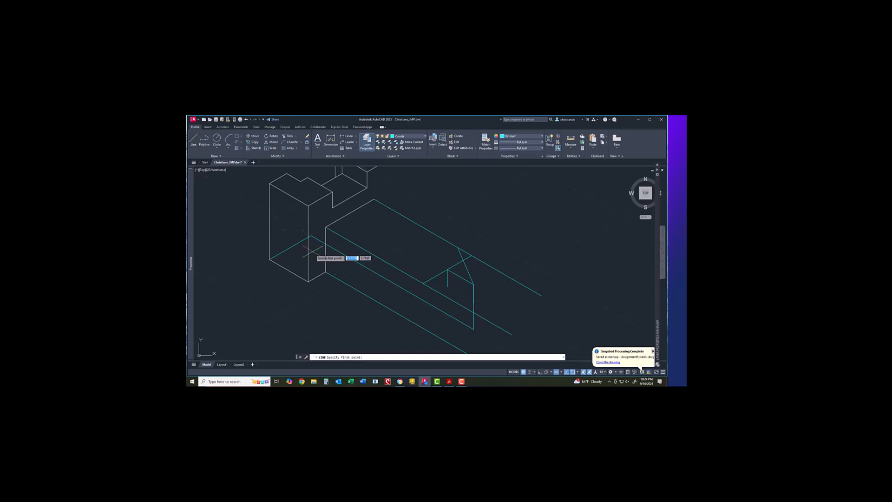
{"action": "left_click", "coordinate": [447, 287]}
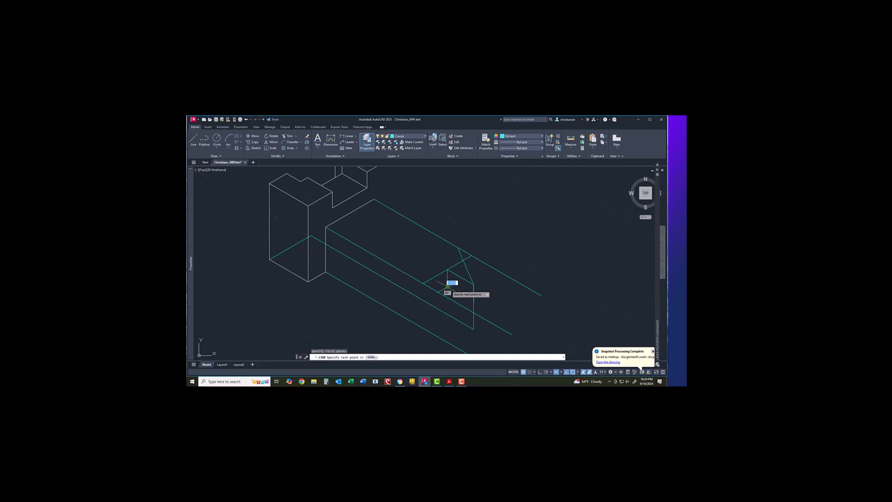
{"action": "left_click", "coordinate": [540, 371]}
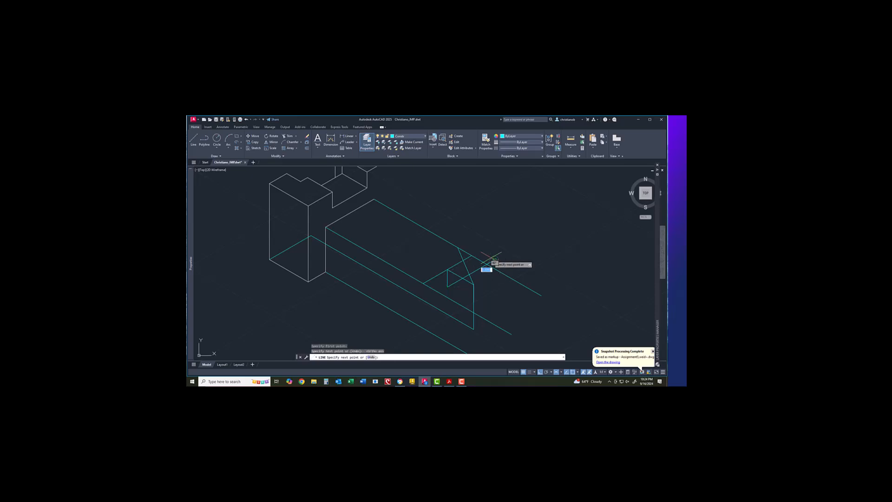
{"action": "right_click", "coordinate": [487, 291]}
{"action": "left_click", "coordinate": [494, 293]}
{"action": "right_click", "coordinate": [490, 294]}
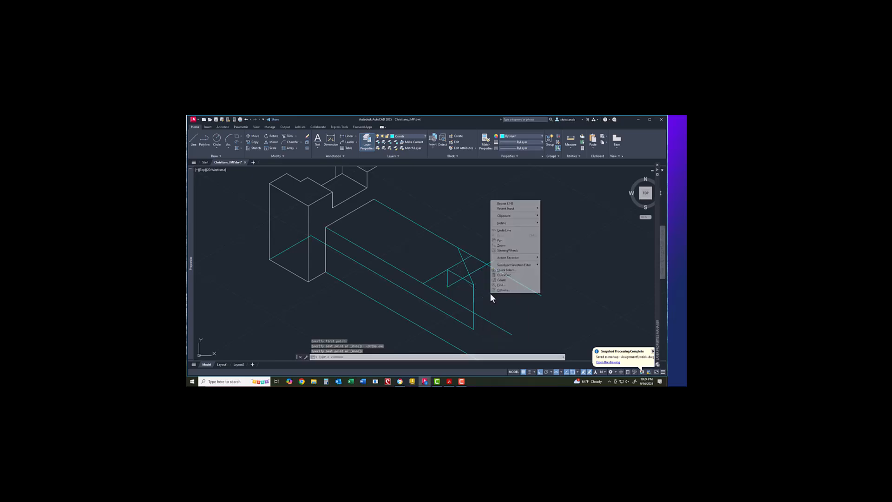
{"action": "left_click", "coordinate": [497, 205]}
{"action": "left_click", "coordinate": [448, 287]}
{"action": "left_click", "coordinate": [414, 306]}
{"action": "right_click", "coordinate": [413, 306]}
{"action": "left_click", "coordinate": [426, 309]}
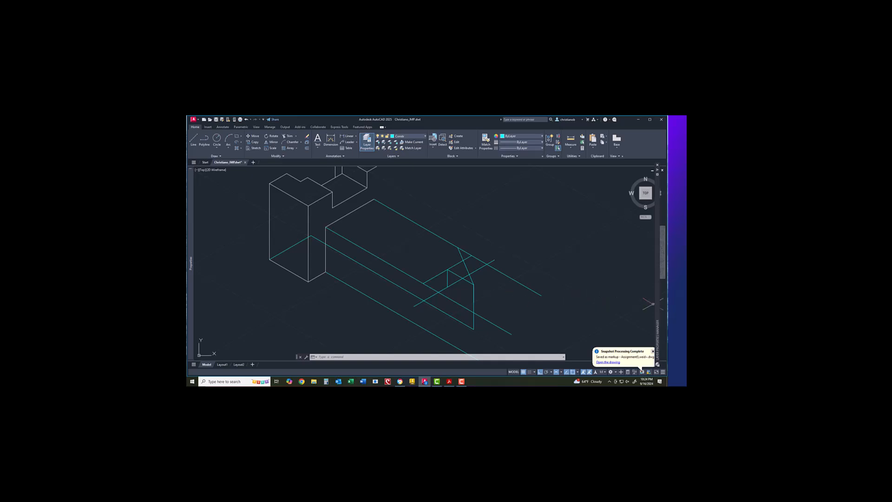
Step: Switch to Isoplane Right and draw a vertical line from the upper block's corner
{"action": "scroll", "coordinate": [420, 304], "scroll_direction": "down", "scroll_amount": 2}
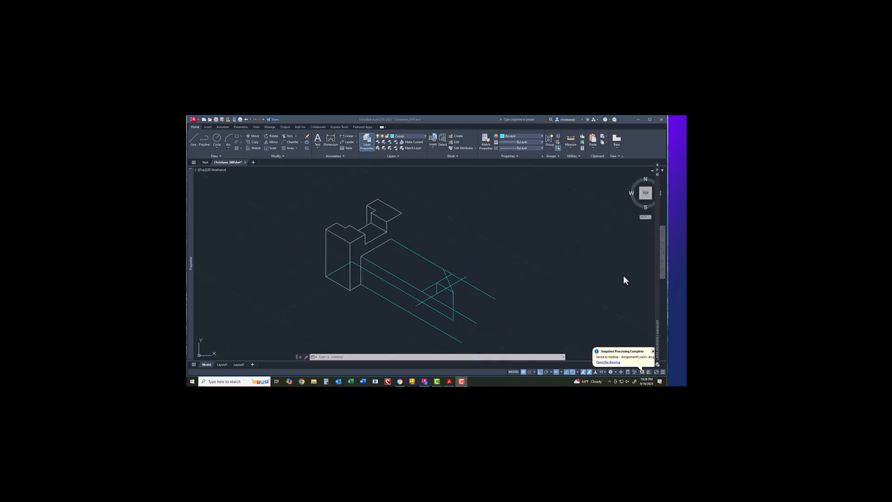
{"action": "left_click", "coordinate": [192, 139]}
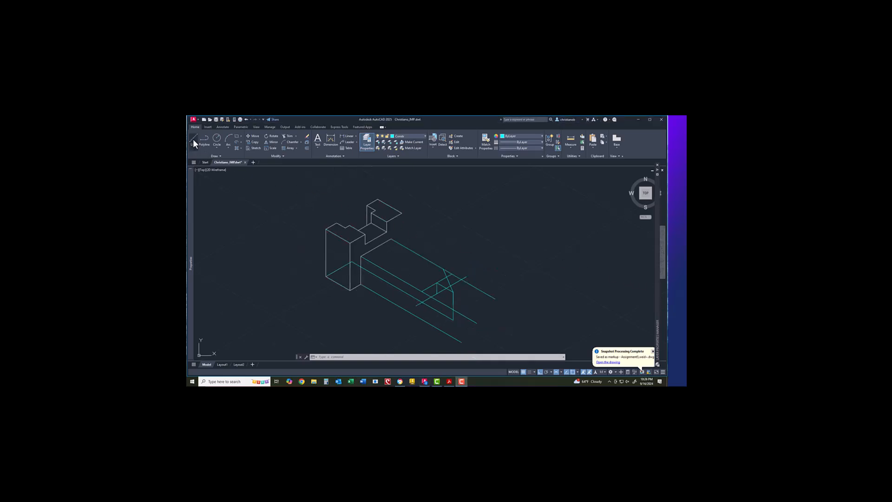
{"action": "left_click", "coordinate": [561, 371]}
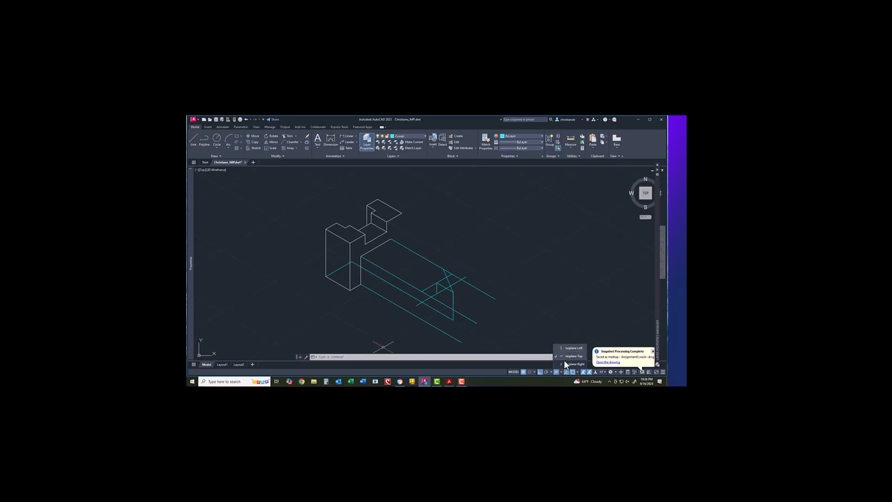
{"action": "left_click", "coordinate": [567, 365]}
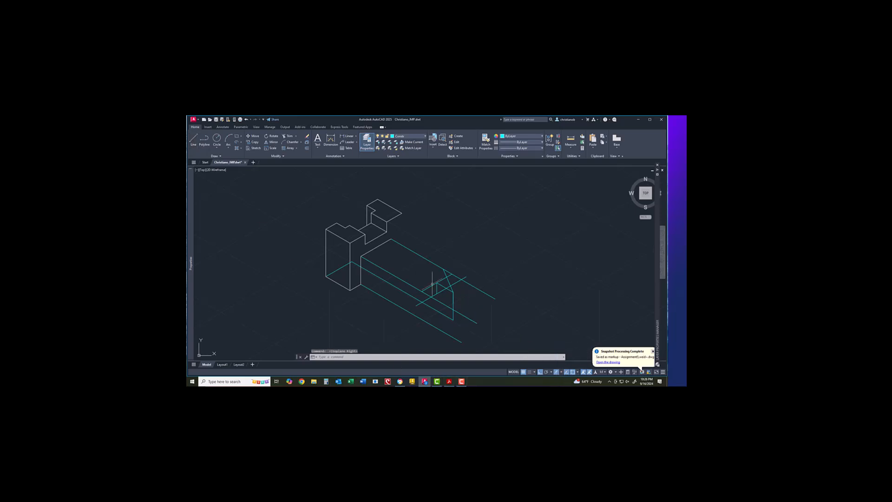
{"action": "right_click", "coordinate": [409, 220]}
{"action": "left_click", "coordinate": [419, 225]}
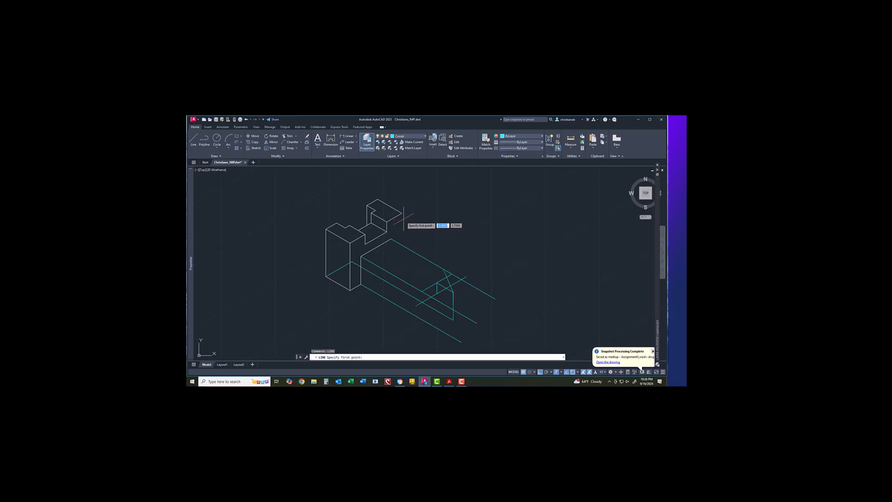
{"action": "left_click", "coordinate": [403, 213]}
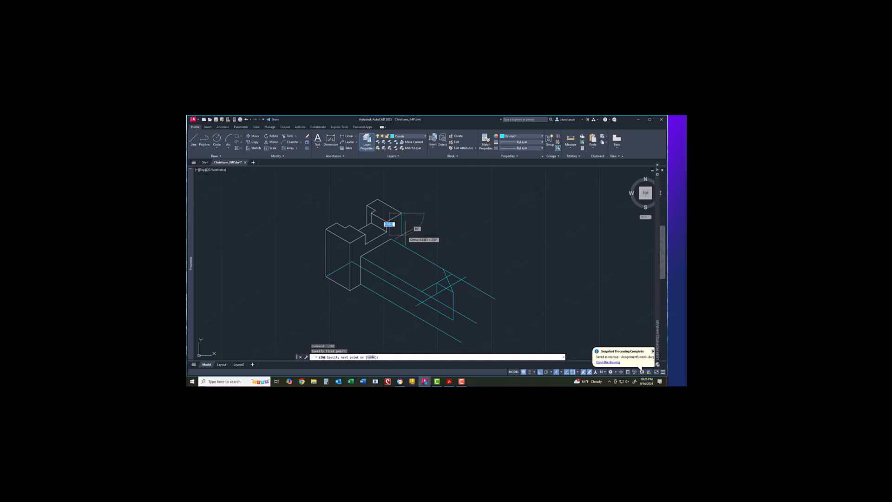
{"action": "right_click", "coordinate": [407, 258]}
{"action": "left_click", "coordinate": [412, 261]}
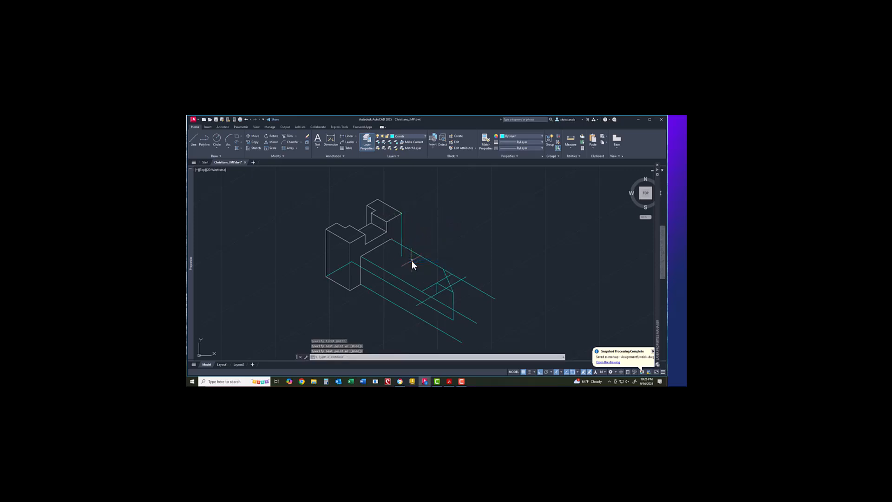
Step: Trim away the lower part of the new vertical line
{"action": "left_click", "coordinate": [287, 136]}
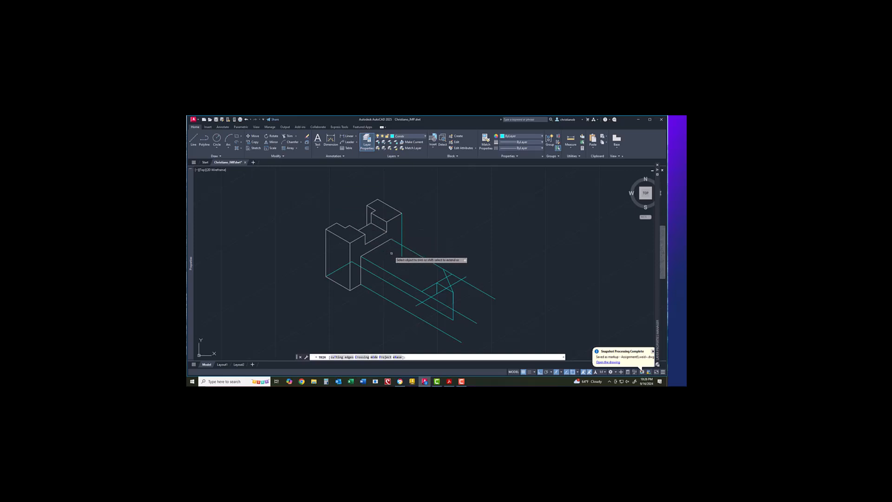
{"action": "left_click", "coordinate": [402, 251]}
{"action": "key", "text": "Escape"}
Step: Move the vertical line onto layer 0 via Properties
{"action": "left_click", "coordinate": [402, 230]}
{"action": "right_click", "coordinate": [402, 229]}
{"action": "left_click", "coordinate": [419, 341]}
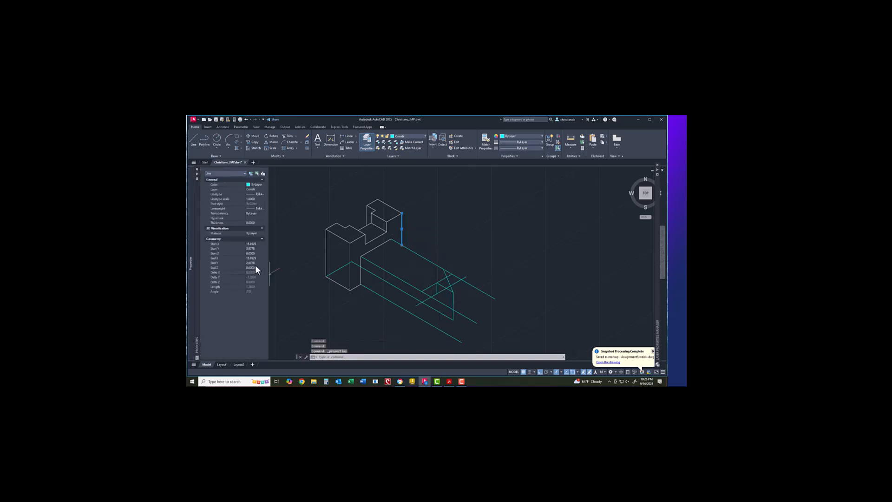
{"action": "left_click", "coordinate": [260, 188]}
{"action": "left_click", "coordinate": [258, 195]}
{"action": "key", "text": "Escape"}
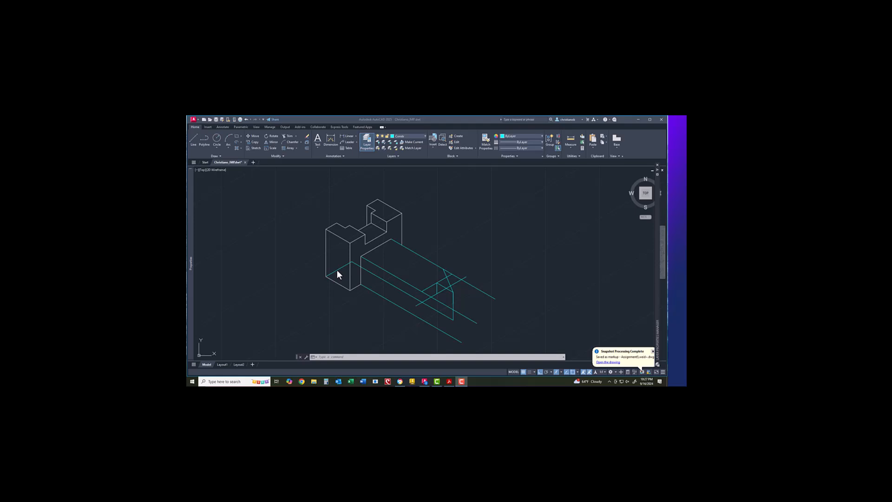
{"action": "left_click", "coordinate": [191, 139]}
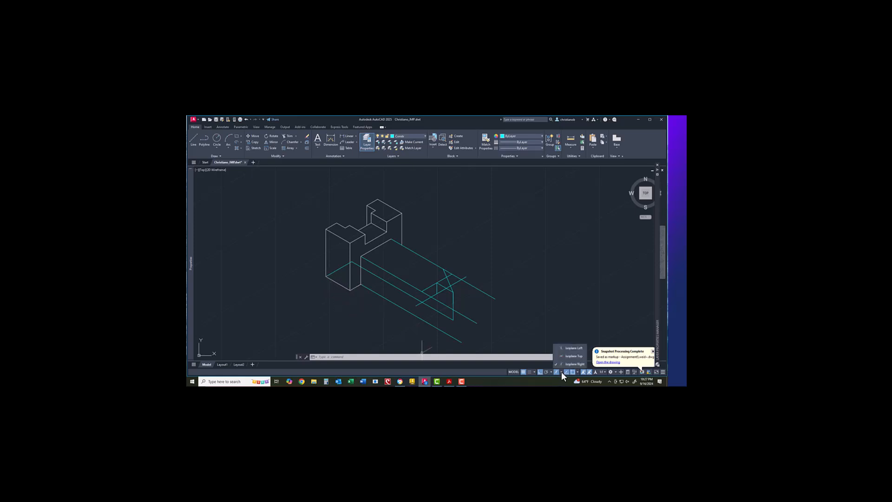
Step: On Isoplane Left, start a line at the model's corner with a 1.38 segment
{"action": "left_click", "coordinate": [570, 348]}
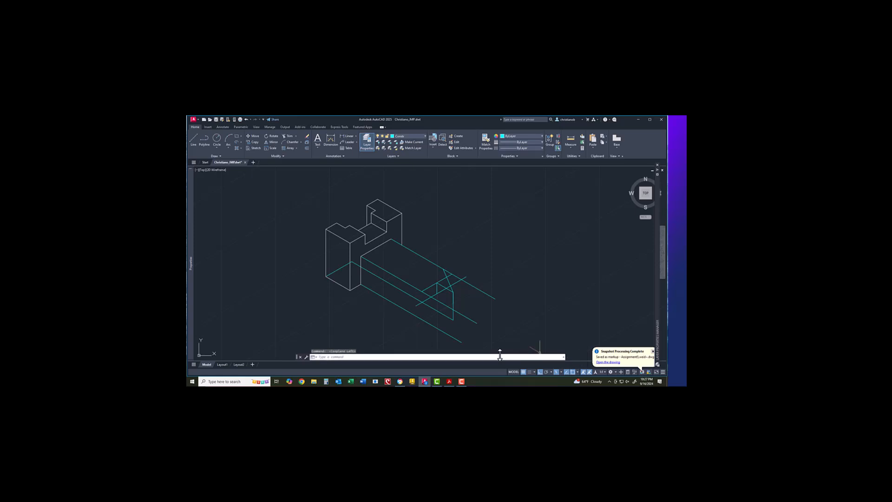
{"action": "right_click", "coordinate": [350, 291]}
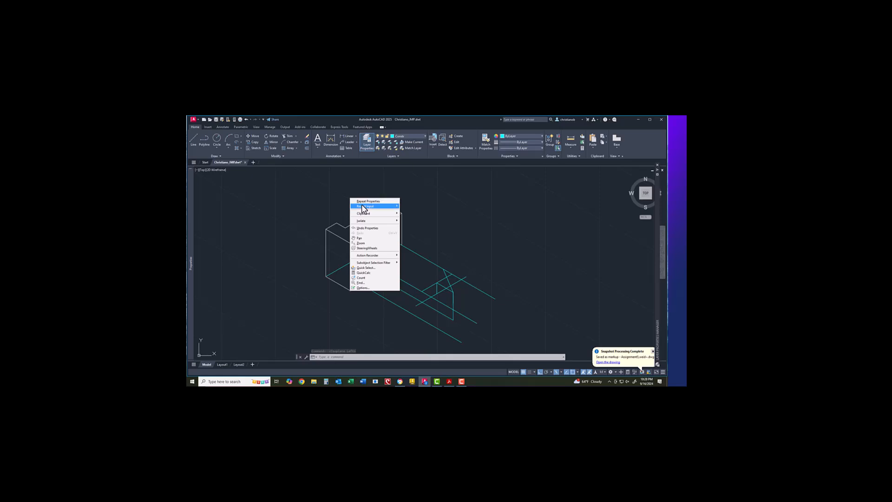
{"action": "mouse_move", "coordinate": [382, 209]}
{"action": "left_click", "coordinate": [416, 217]}
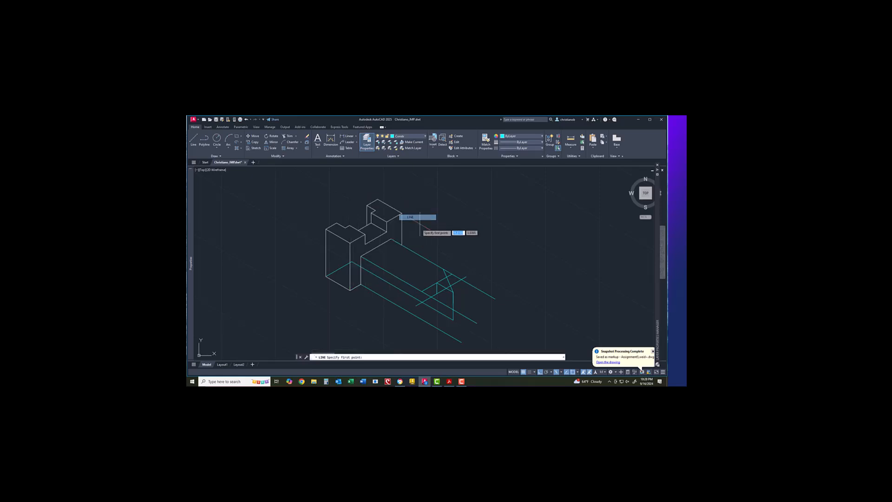
{"action": "left_click", "coordinate": [350, 290]}
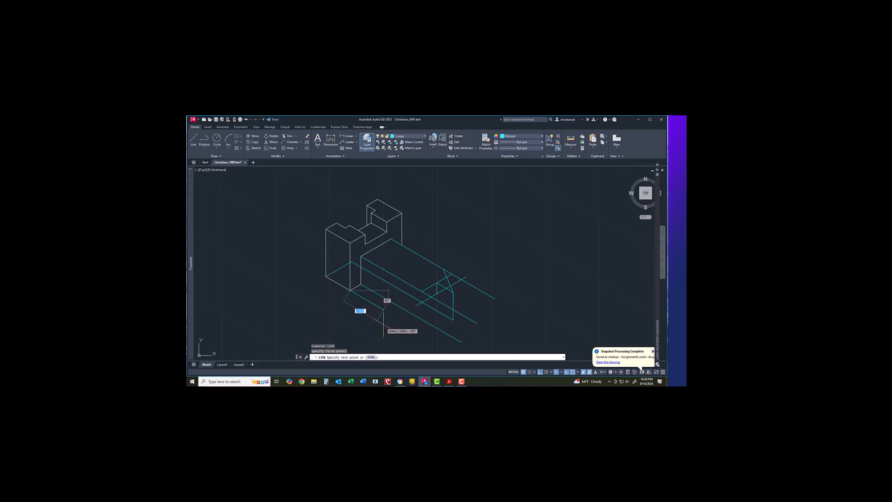
{"action": "type", "text": "1.38"}
{"action": "key", "text": "Return"}
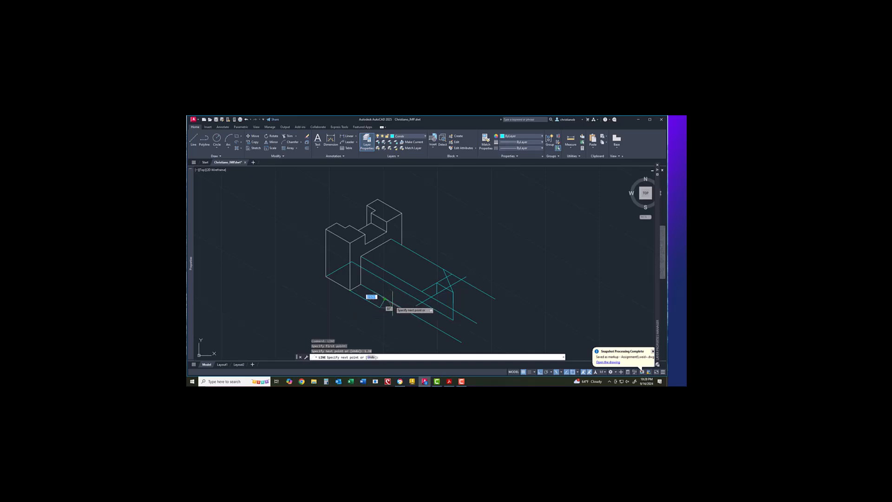
Step: Switch to Isoplane Right and add the .5 and final segments to the stepped line
{"action": "left_click", "coordinate": [561, 371]}
{"action": "left_click", "coordinate": [563, 363]}
{"action": "type", "text": ".5"}
{"action": "key", "text": "Return"}
{"action": "scroll", "coordinate": [395, 306], "scroll_direction": "up", "scroll_amount": 2}
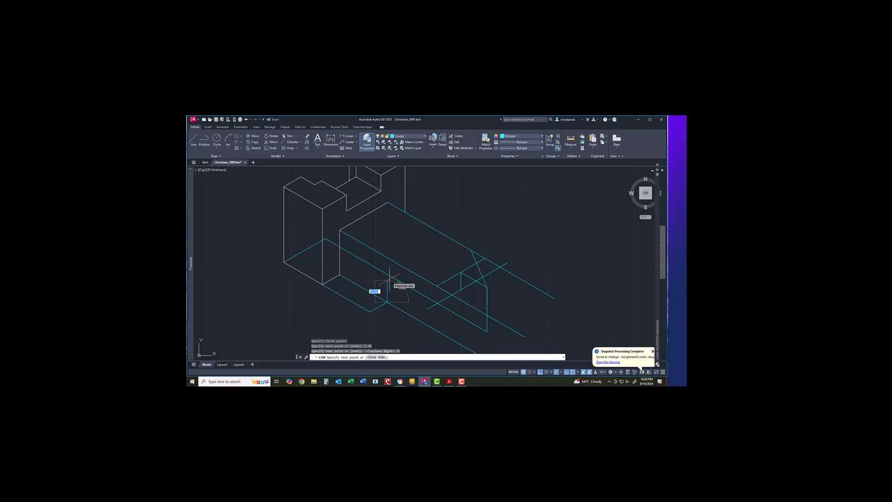
{"action": "type", "text": ".3"}
{"action": "key", "text": "Return"}
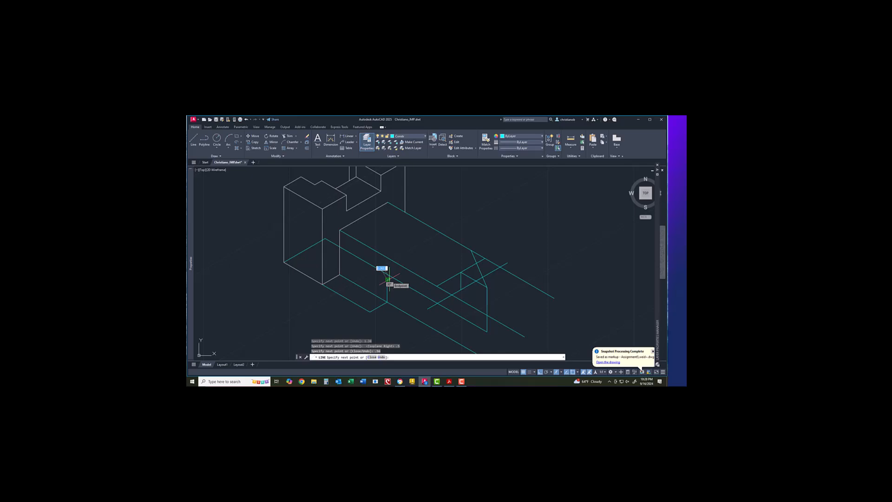
{"action": "key", "text": "Return"}
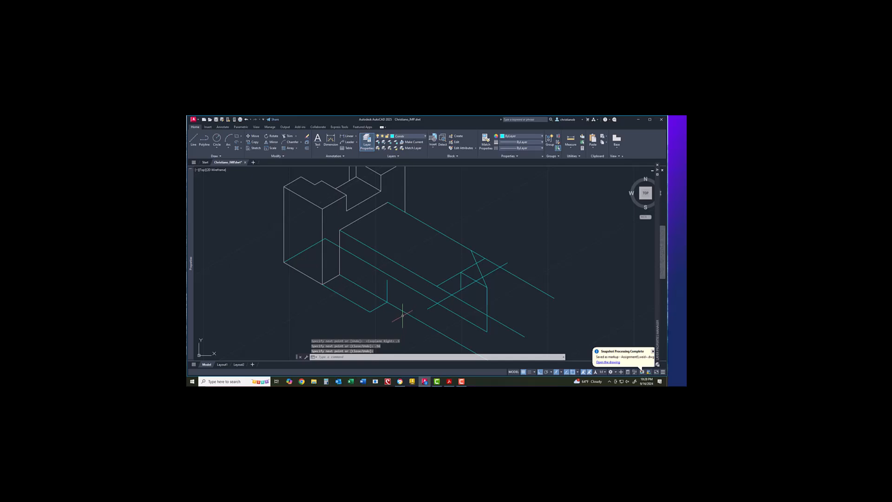
Step: Put the long line through the extension on the Center layer
{"action": "left_click", "coordinate": [406, 286]}
{"action": "right_click", "coordinate": [408, 286]}
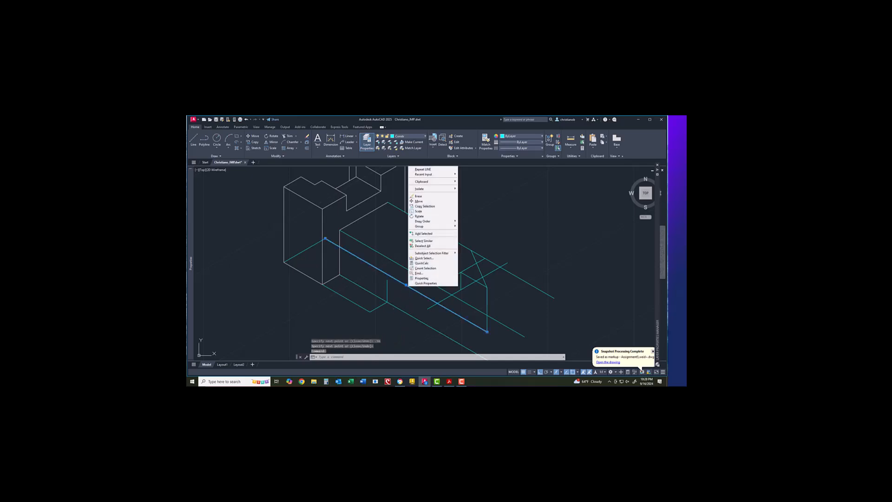
{"action": "left_click", "coordinate": [422, 278]}
{"action": "left_click", "coordinate": [253, 188]}
{"action": "left_click", "coordinate": [255, 198]}
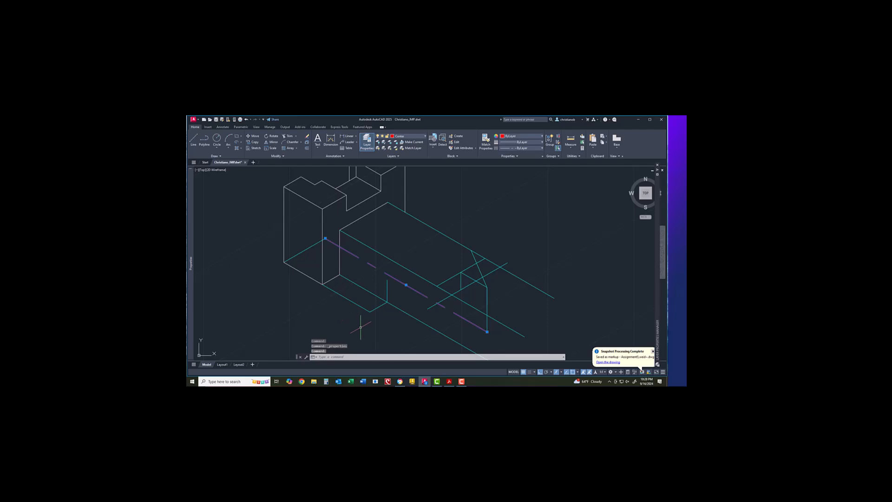
{"action": "key", "text": "Escape"}
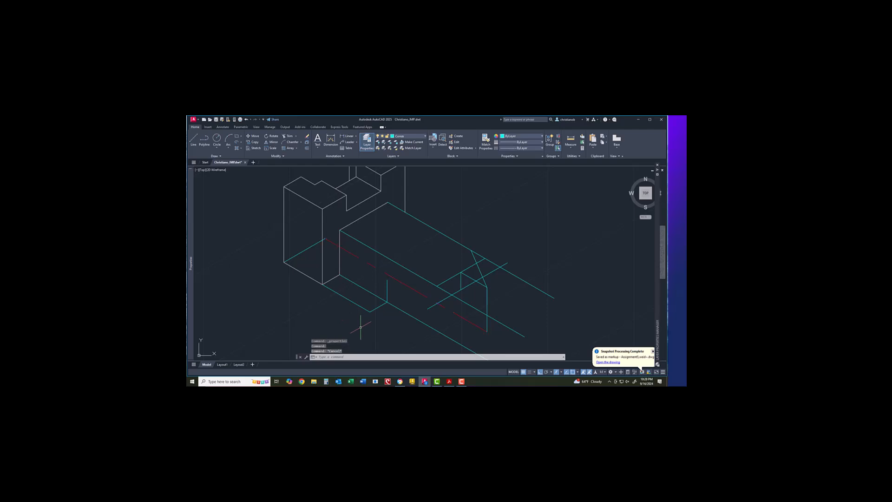
Step: Put the short line at the block's end on the Hidden layer
{"action": "left_click", "coordinate": [302, 251]}
{"action": "right_click", "coordinate": [302, 252]}
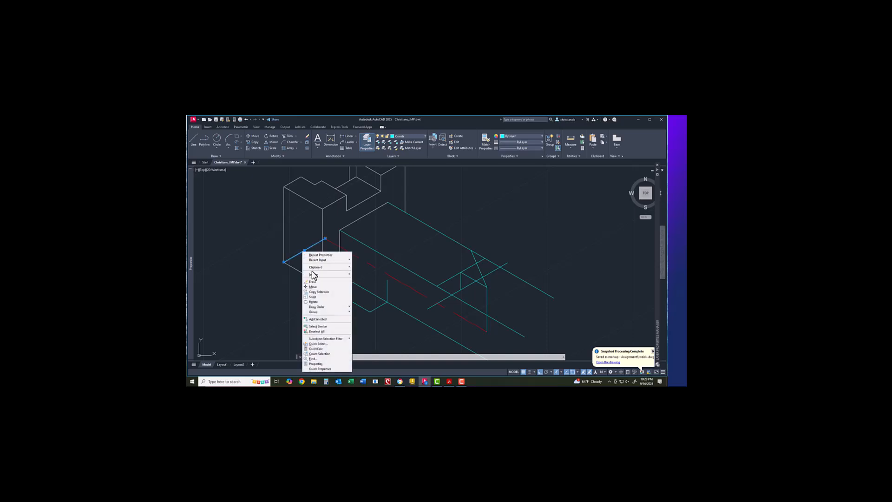
{"action": "left_click", "coordinate": [315, 363]}
{"action": "left_click", "coordinate": [253, 188]}
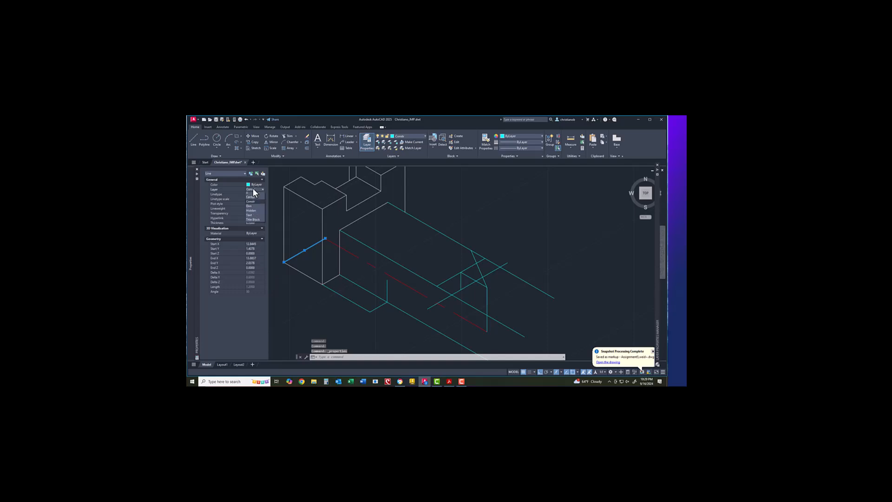
{"action": "left_click", "coordinate": [252, 212]}
{"action": "key", "text": "Escape"}
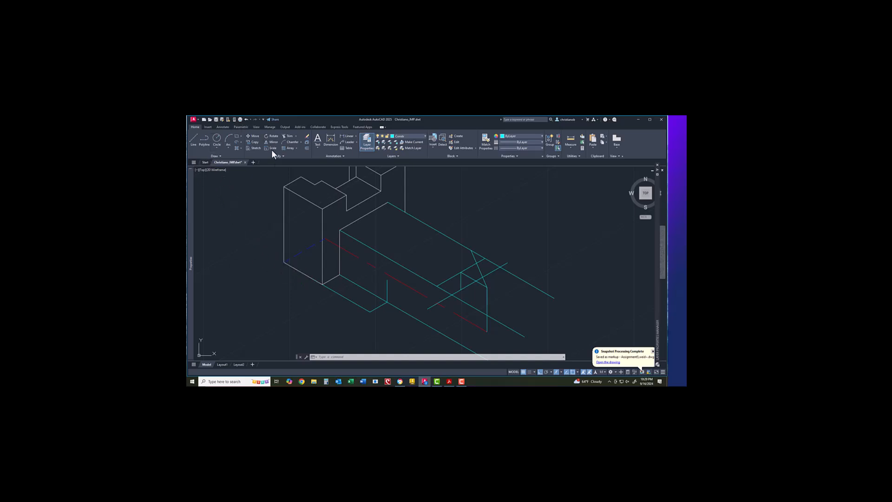
Step: Draw a .25-radius isocircle on Isoplane Left centred at the face endpoint
{"action": "left_click", "coordinate": [240, 141]}
{"action": "left_click", "coordinate": [245, 172]}
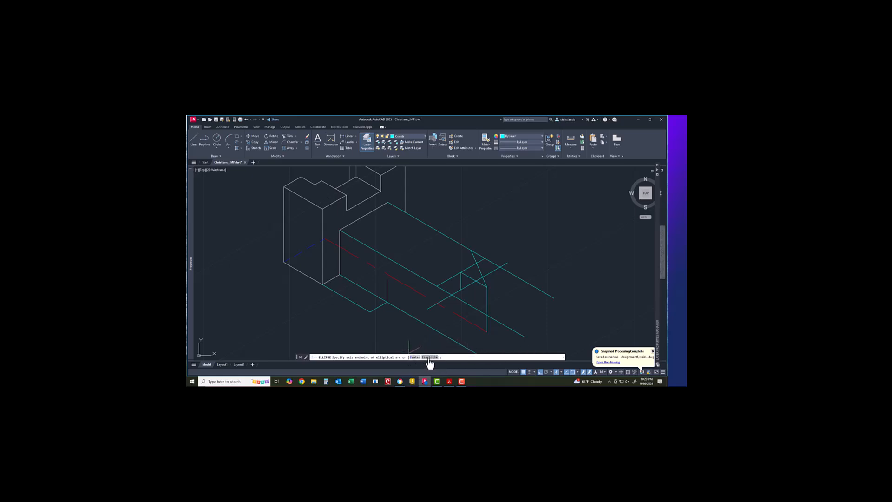
{"action": "left_click", "coordinate": [429, 357]}
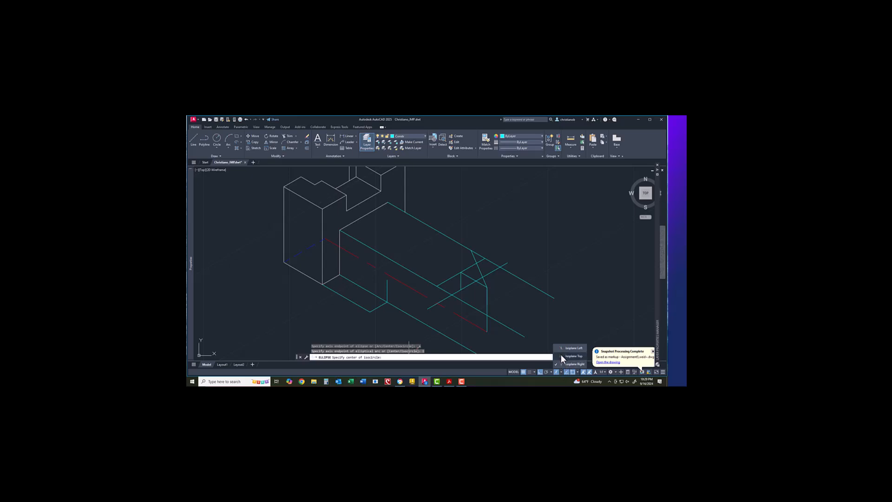
{"action": "left_click", "coordinate": [572, 348]}
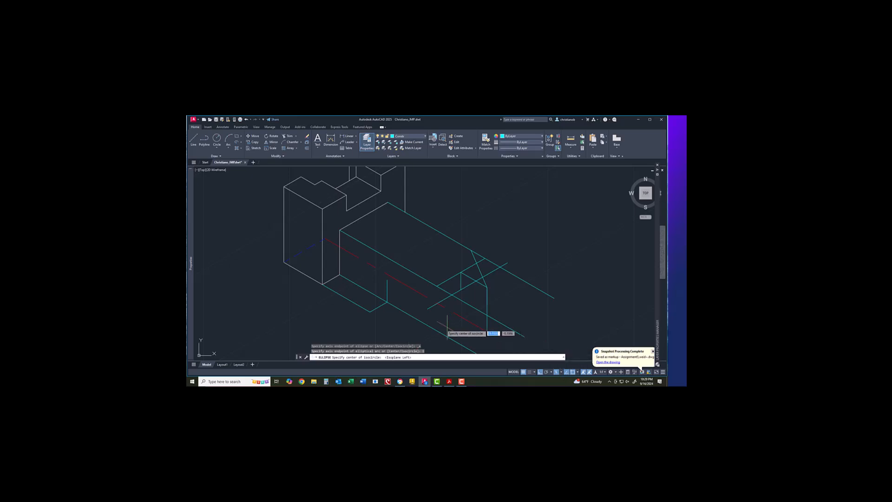
{"action": "left_click", "coordinate": [387, 280]}
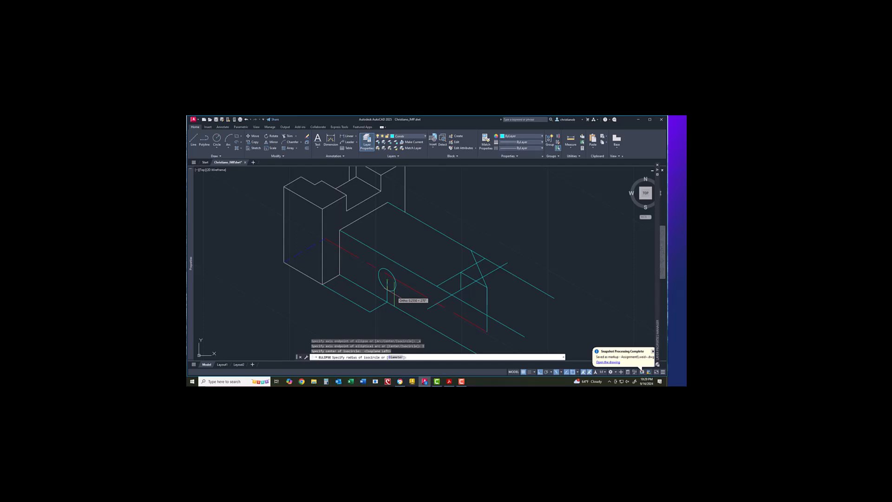
{"action": "type", "text": ".25"}
{"action": "key", "text": "Return"}
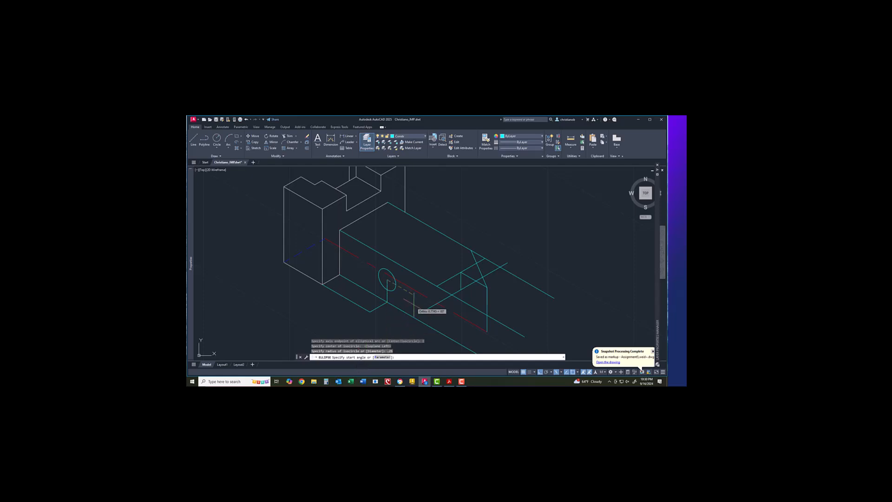
{"action": "left_click", "coordinate": [400, 292]}
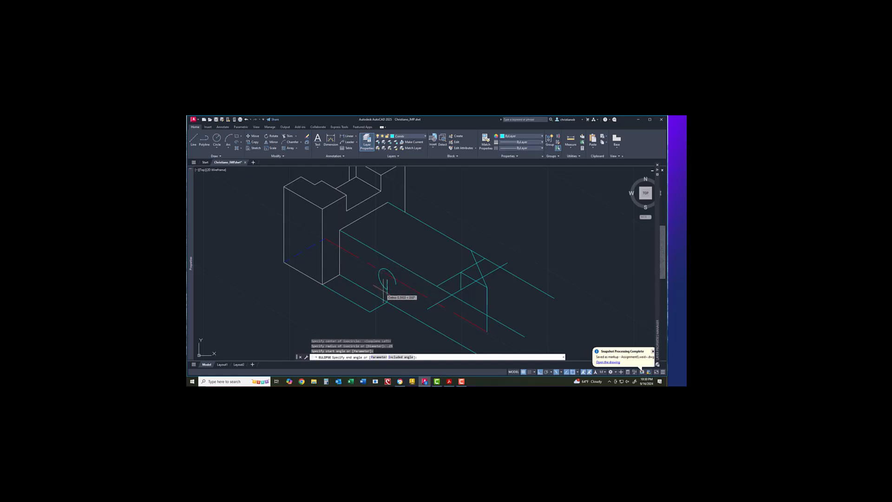
{"action": "left_click", "coordinate": [399, 290]}
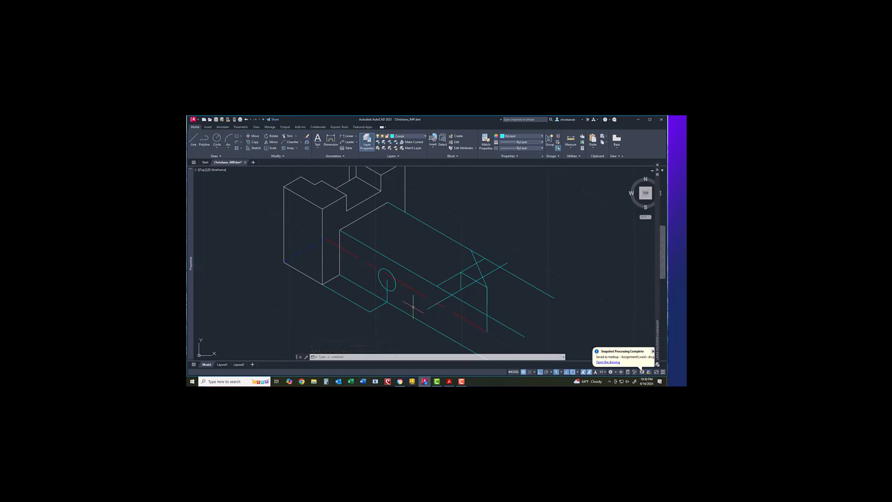
Step: Move the new isocircle onto a different layer via Properties
{"action": "left_click", "coordinate": [395, 287]}
{"action": "right_click", "coordinate": [396, 287]}
{"action": "left_click", "coordinate": [404, 281]}
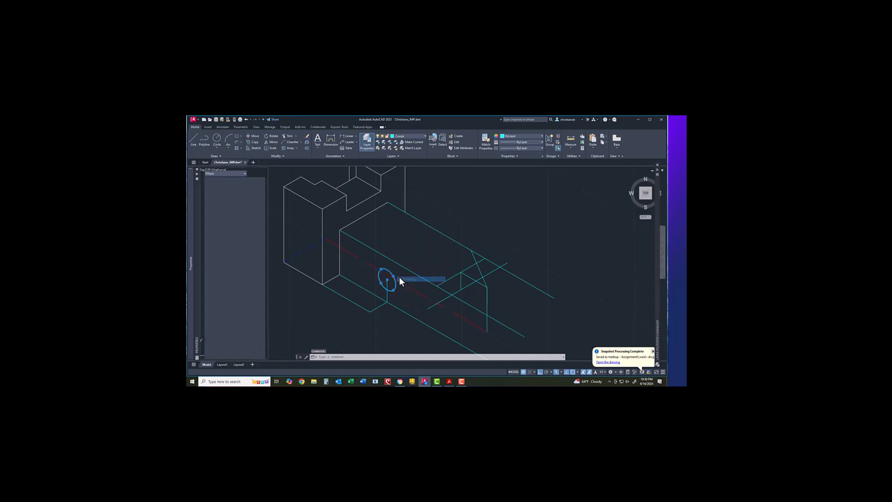
{"action": "left_click", "coordinate": [252, 189]}
{"action": "left_click", "coordinate": [252, 197]}
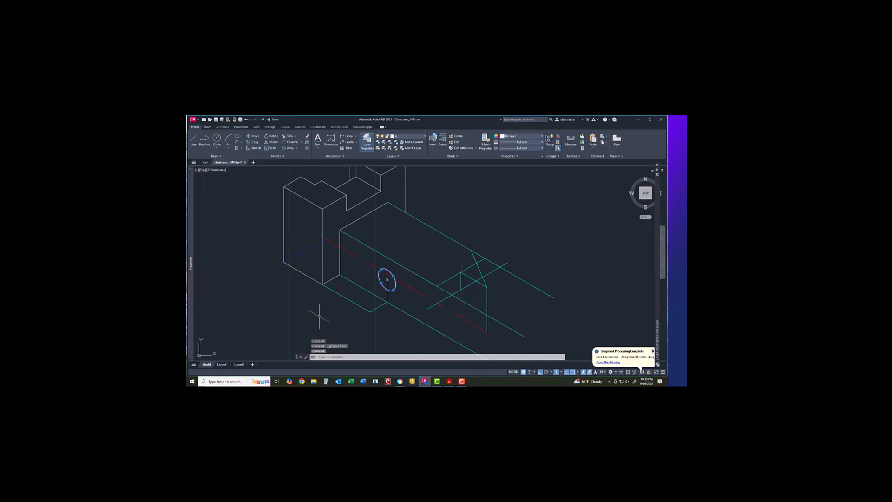
{"action": "key", "text": "Escape"}
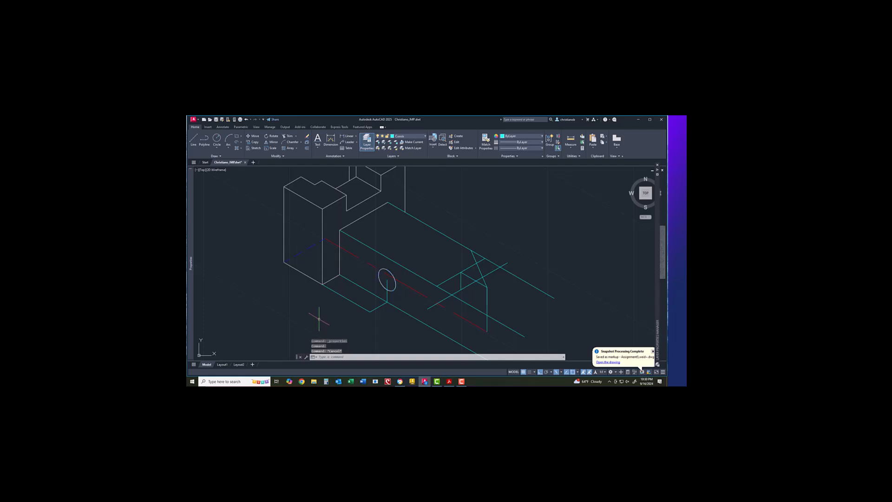
{"action": "scroll", "coordinate": [324, 322], "scroll_direction": "down", "scroll_amount": 2}
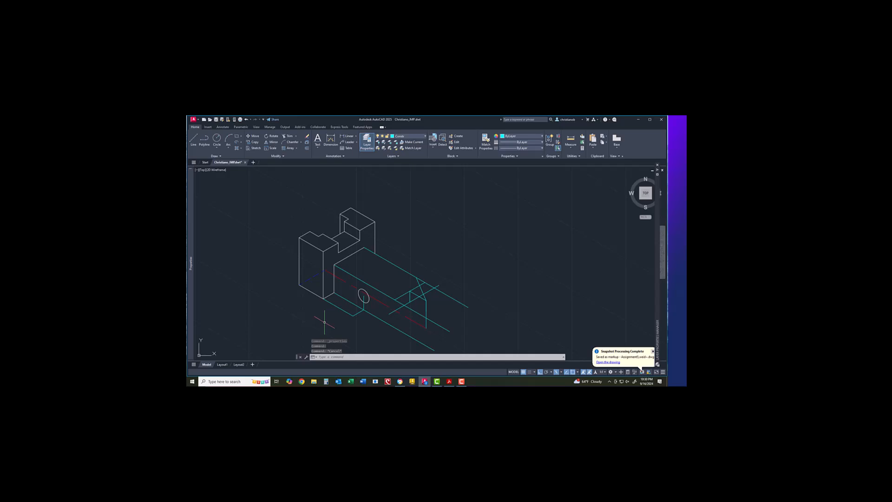
Step: In Save As, browse to USB DISK (H:) > EGR 275 > EGR275 Current
{"action": "left_click", "coordinate": [196, 119]}
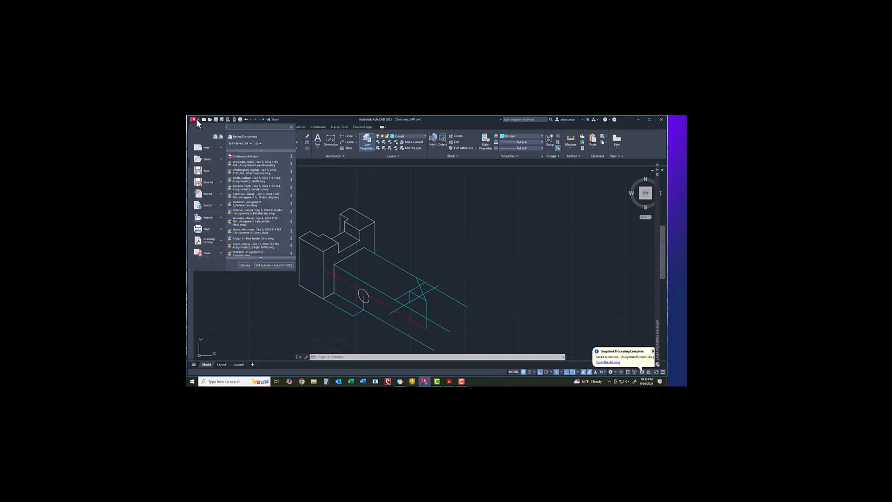
{"action": "left_click", "coordinate": [202, 182]}
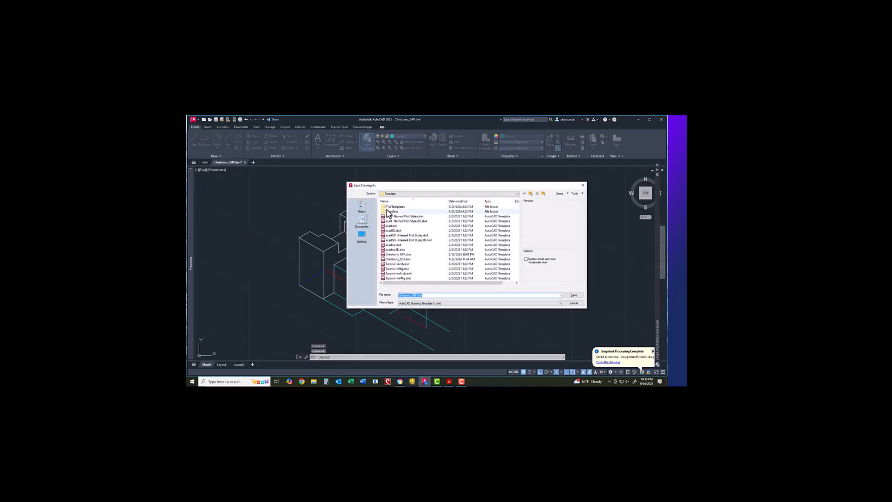
{"action": "left_click", "coordinate": [398, 193]}
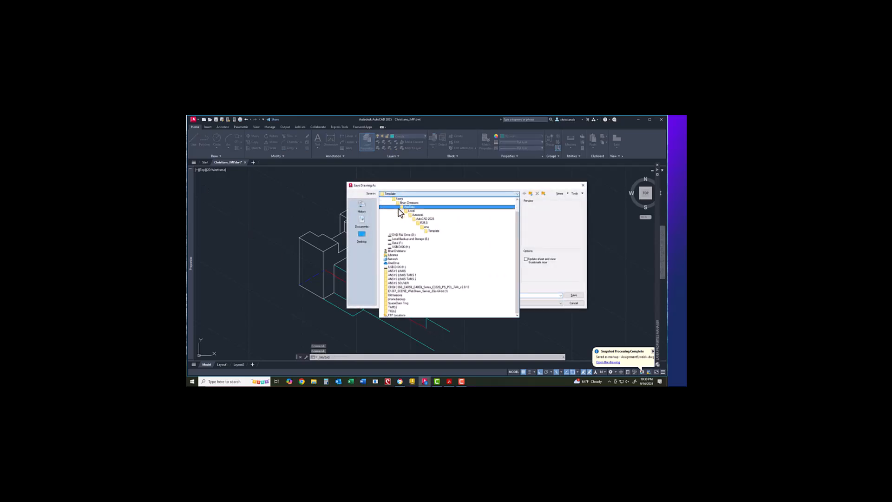
{"action": "left_click", "coordinate": [398, 247]}
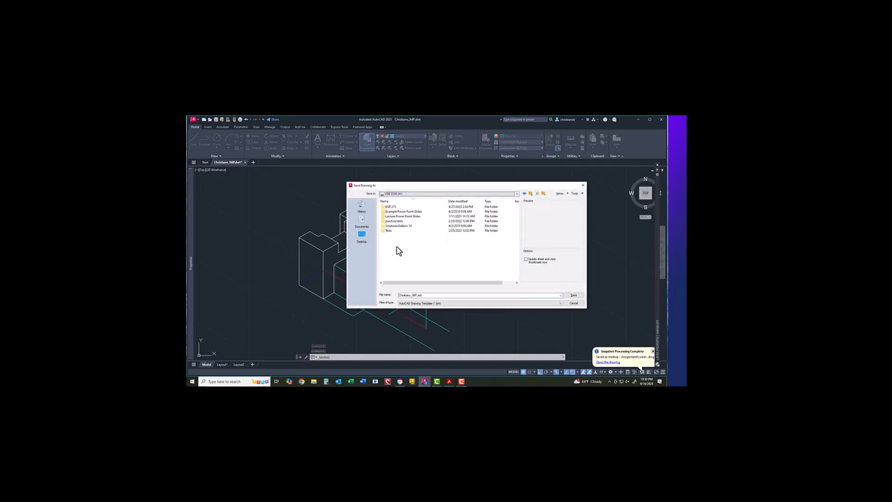
{"action": "left_click", "coordinate": [394, 207]}
{"action": "double_click", "coordinate": [394, 208]}
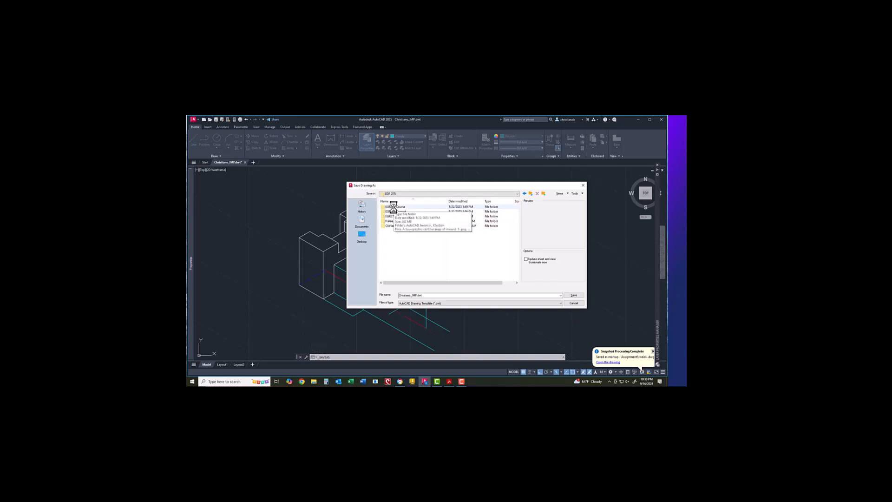
{"action": "double_click", "coordinate": [394, 212]}
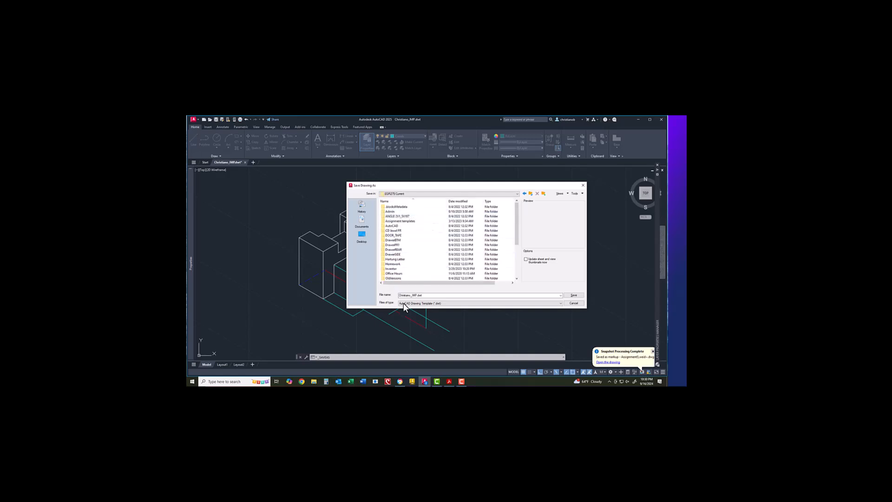
Step: Save it as an AutoCAD 2018 Drawing named 'safety key movie'
{"action": "left_click_drag", "start_coordinate": [400, 295], "coordinate": [427, 295]}
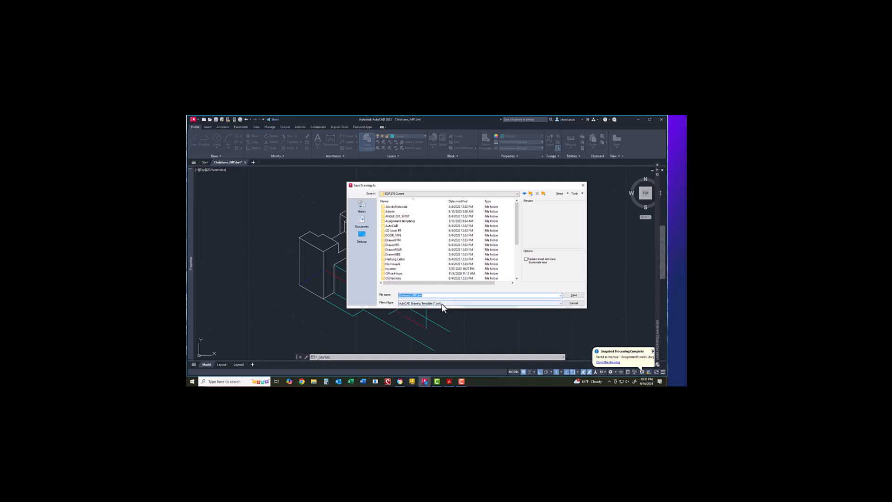
{"action": "left_click", "coordinate": [442, 303]}
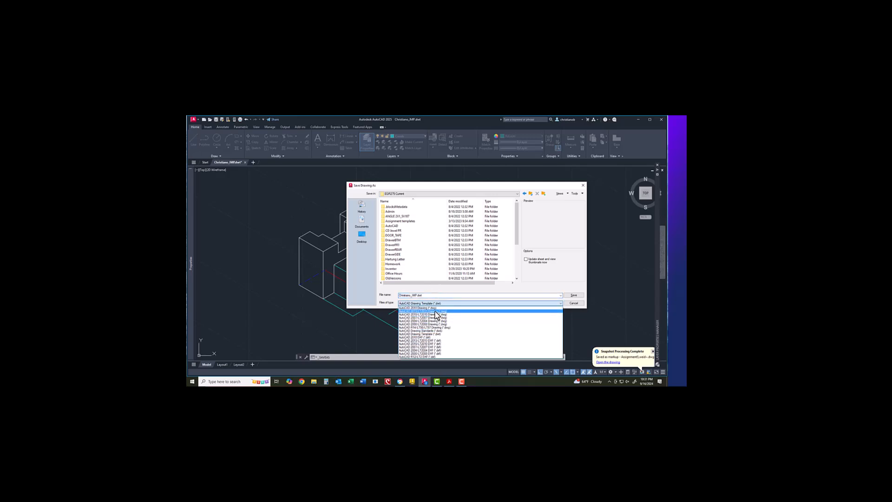
{"action": "left_click", "coordinate": [433, 308]}
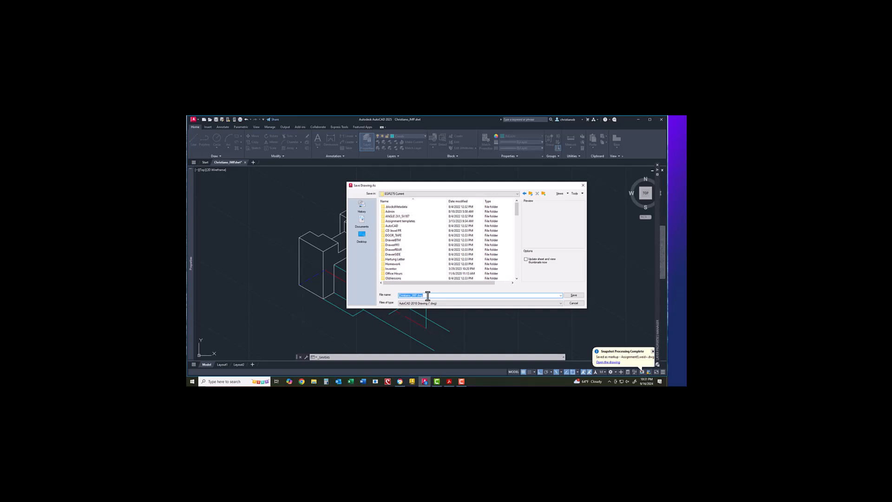
{"action": "type", "text": "safety key movie"}
{"action": "key", "text": "Return"}
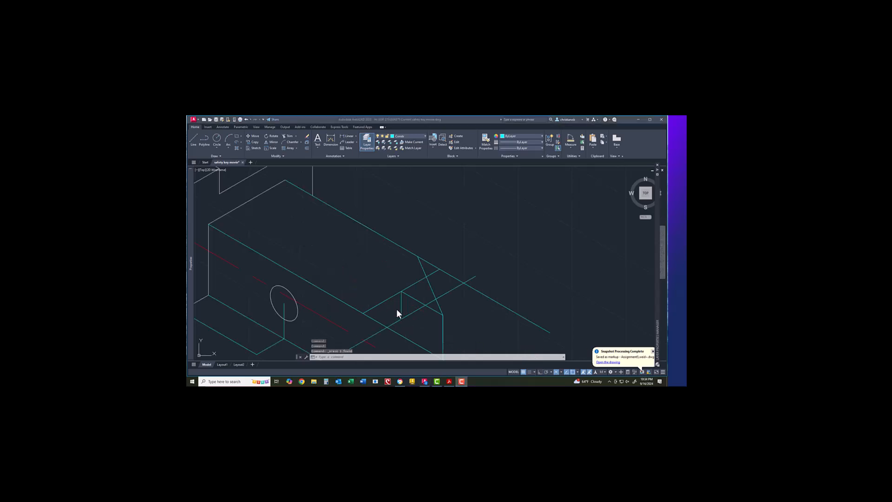
{"action": "left_click", "coordinate": [194, 139]}
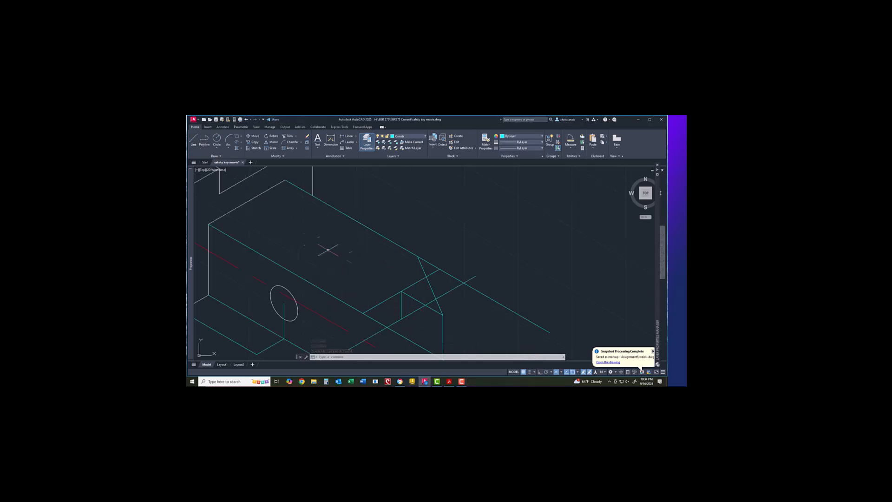
Step: Draw a 3-unit line at 120° from the extension's bottom corner to lay out the angled cut
{"action": "right_click", "coordinate": [442, 313]}
{"action": "mouse_move", "coordinate": [466, 228]}
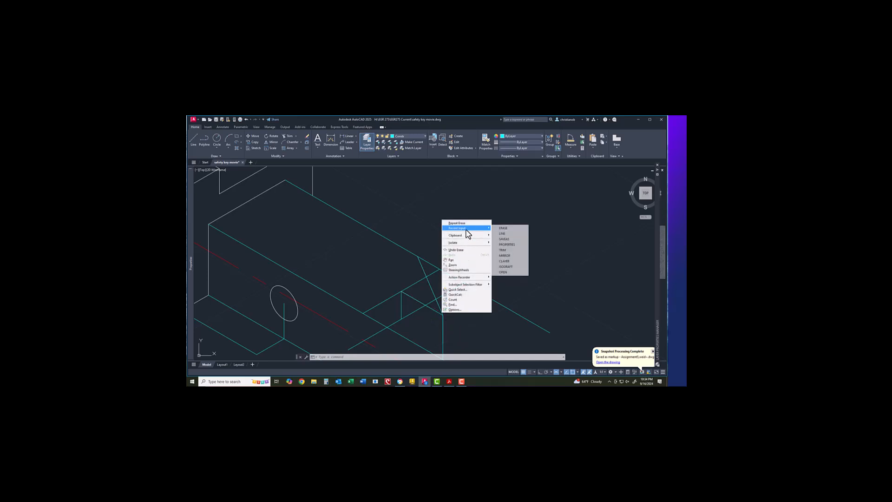
{"action": "left_click", "coordinate": [502, 233]}
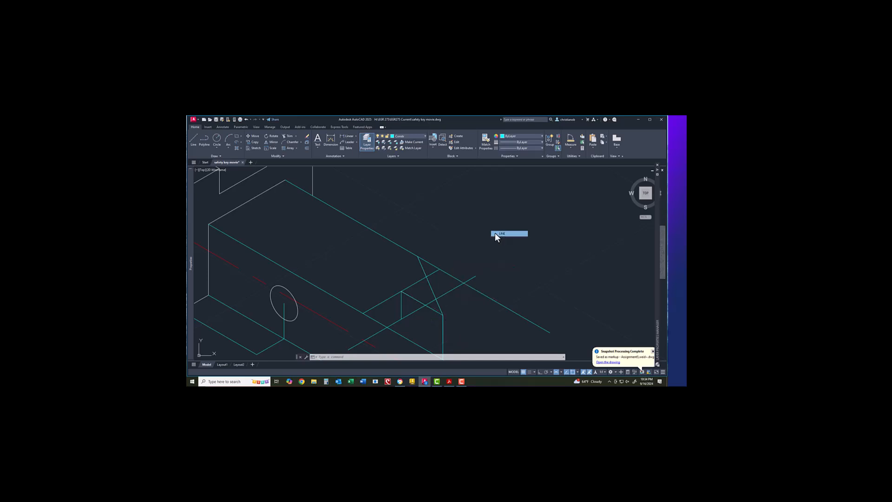
{"action": "left_click", "coordinate": [443, 315]}
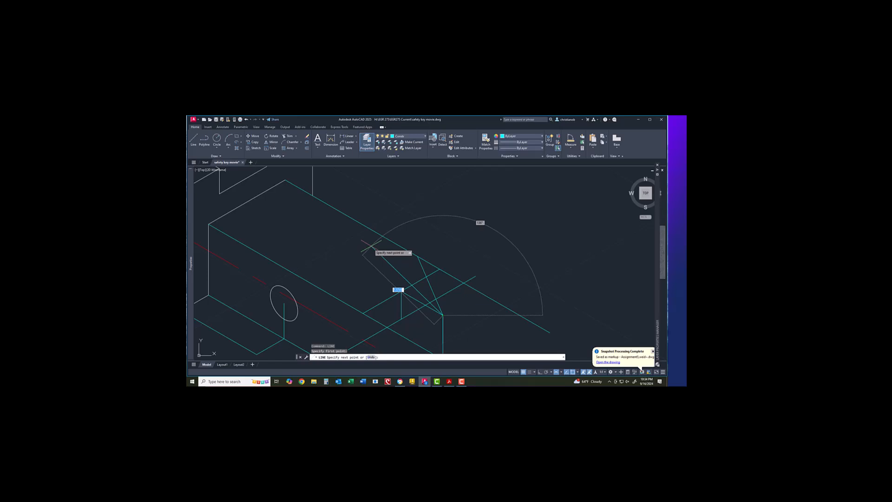
{"action": "type", "text": "8"}
{"action": "key", "text": "Tab"}
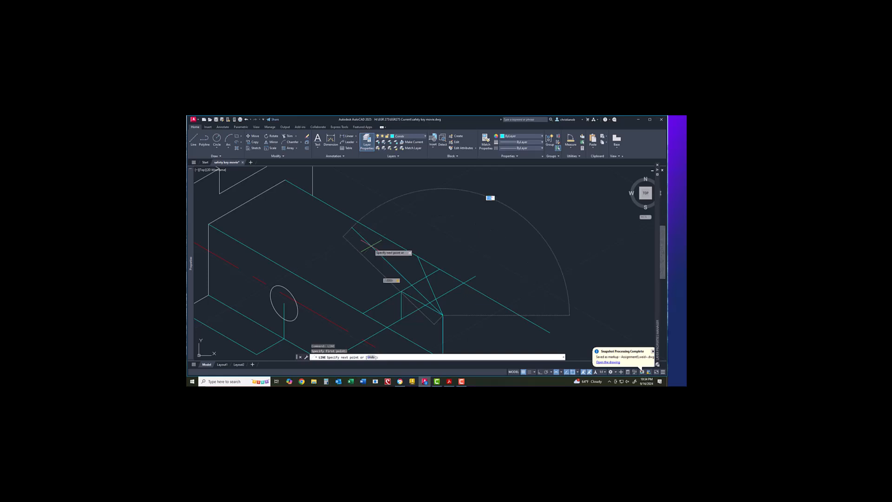
{"action": "type", "text": "120"}
{"action": "key", "text": "Return"}
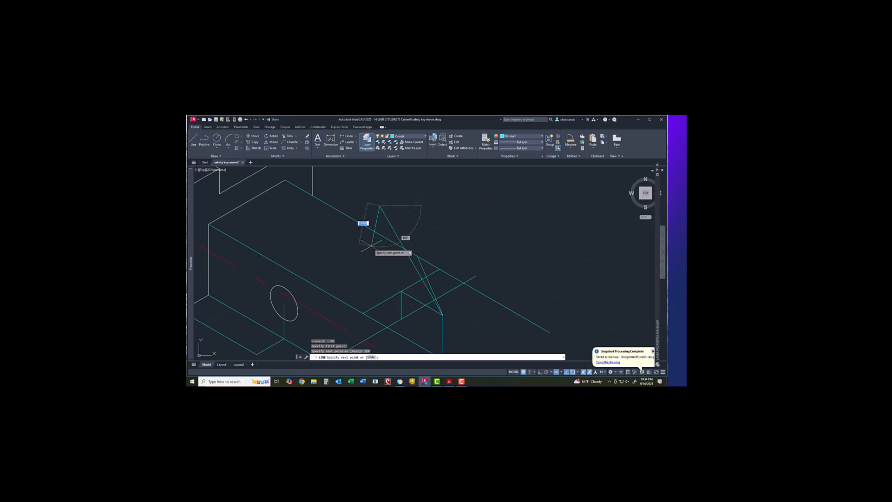
{"action": "key", "text": "Return"}
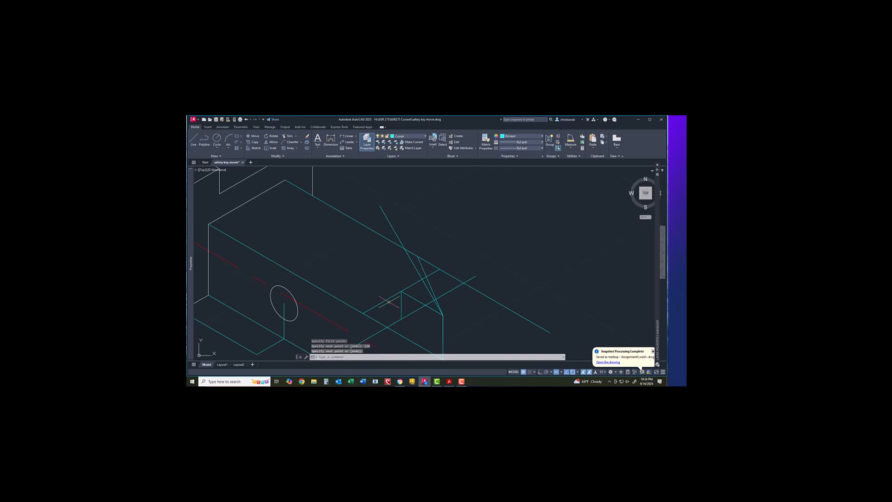
Step: Trim the upper part of the slanted line, then delete the slanted cyan line
{"action": "left_click", "coordinate": [292, 137]}
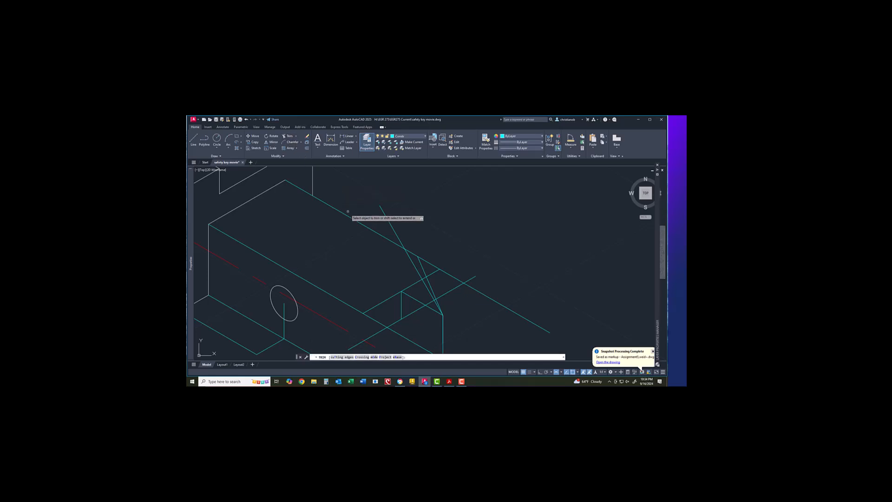
{"action": "left_click", "coordinate": [399, 242]}
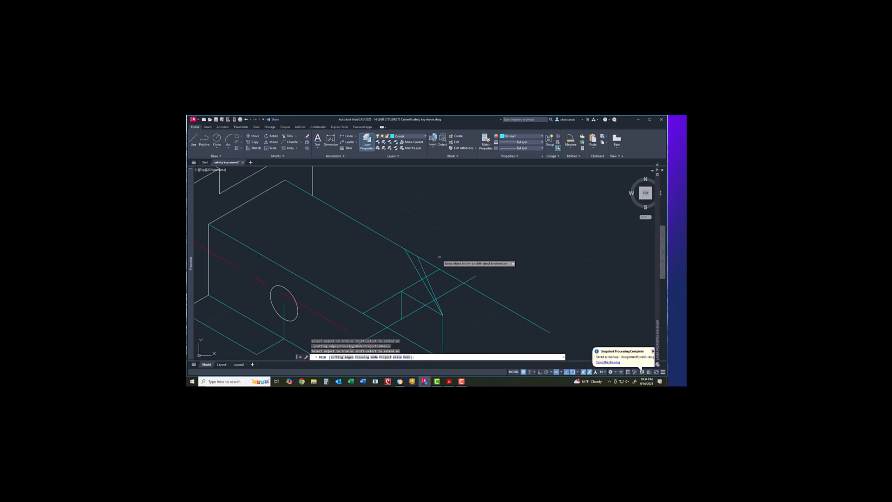
{"action": "key", "text": "Escape"}
{"action": "left_click", "coordinate": [424, 271]}
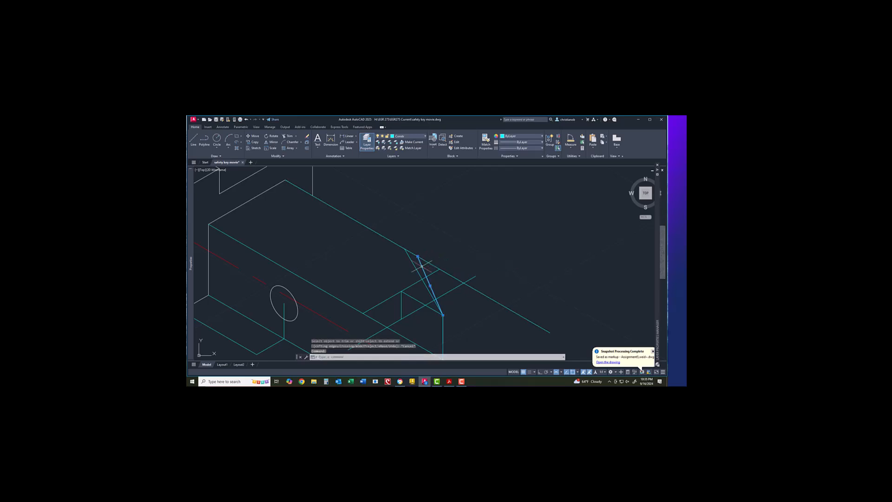
{"action": "right_click", "coordinate": [423, 266]}
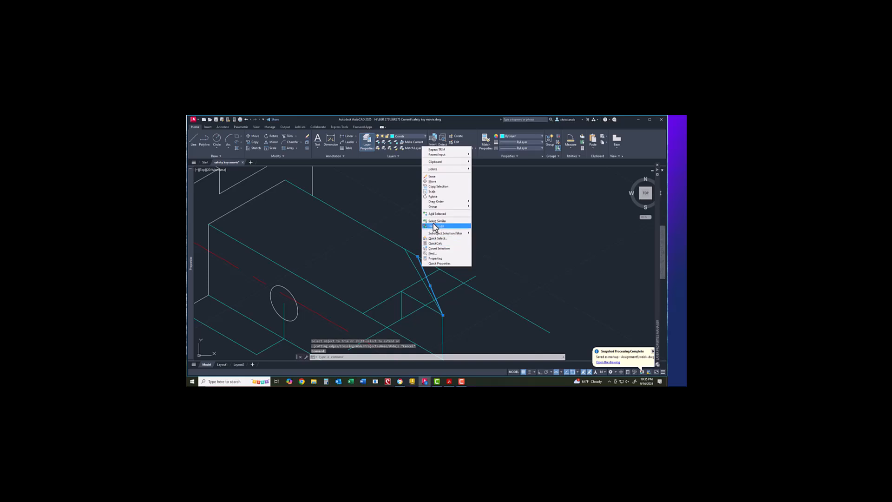
{"action": "left_click", "coordinate": [433, 176]}
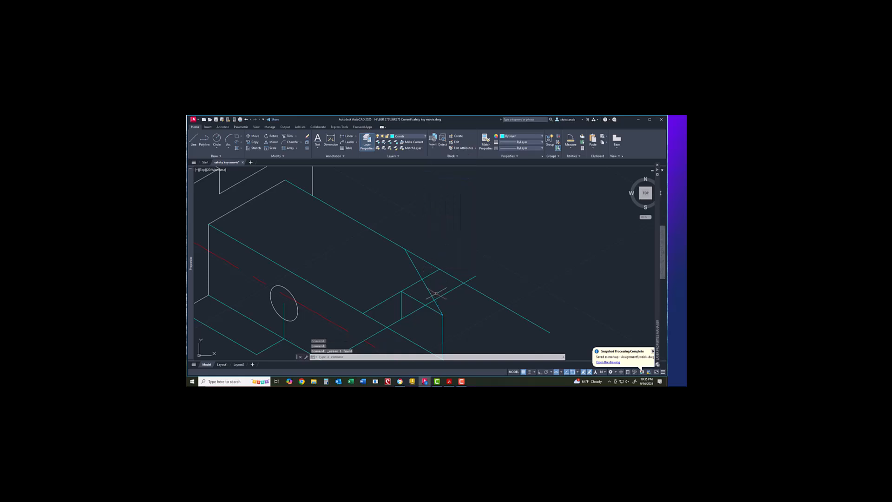
{"action": "scroll", "coordinate": [439, 303], "scroll_direction": "up", "scroll_amount": 2}
{"action": "scroll", "coordinate": [440, 299], "scroll_direction": "down", "scroll_amount": 4}
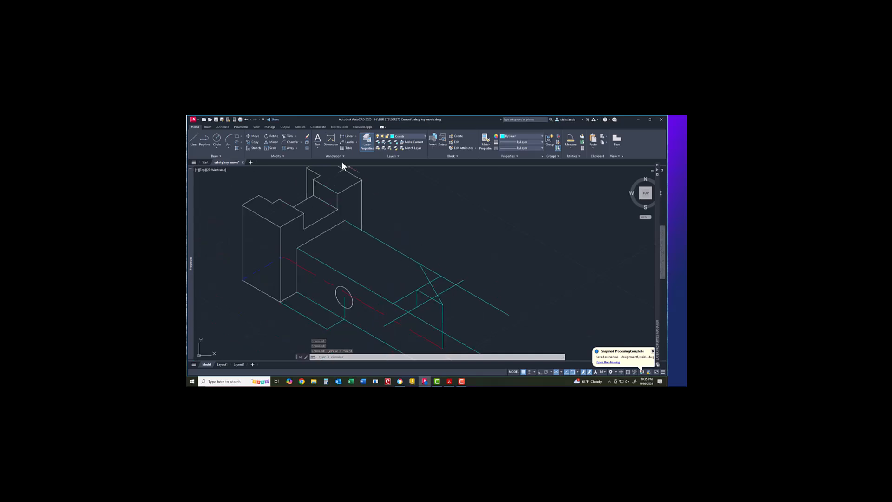
Step: Try trimming a segment near the cut, then cancel the trim
{"action": "left_click", "coordinate": [293, 138]}
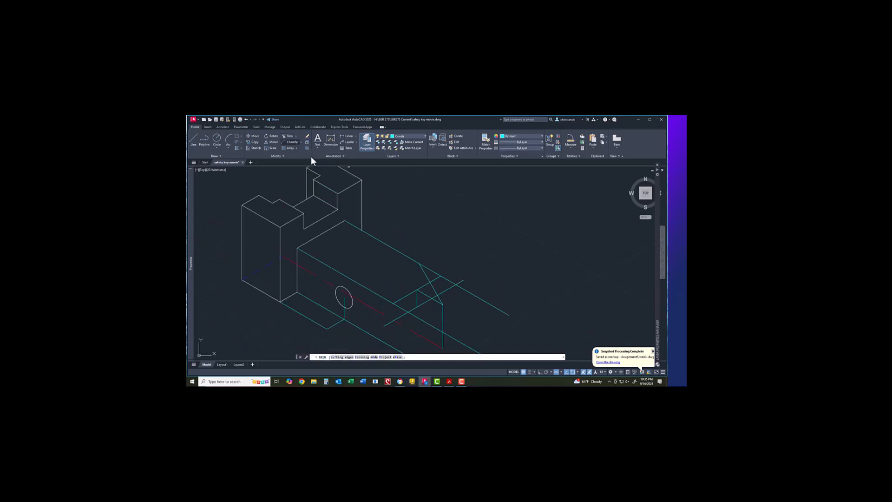
{"action": "left_click", "coordinate": [435, 278]}
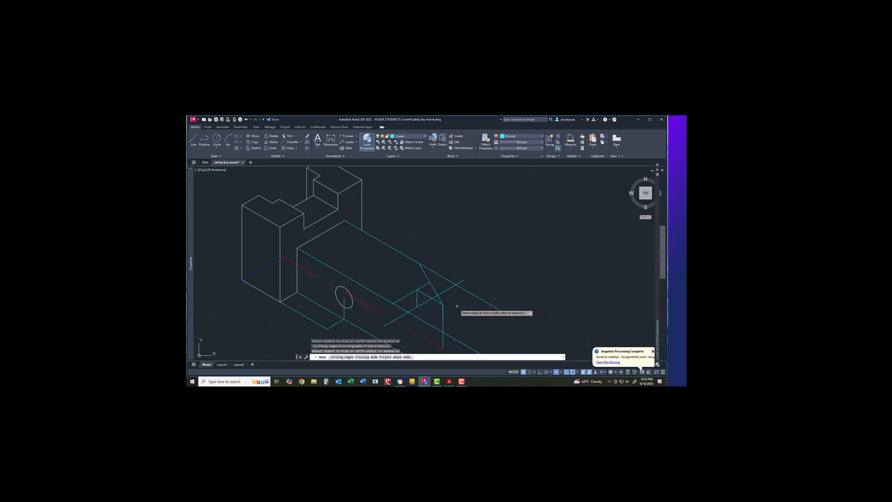
{"action": "key", "text": "Escape"}
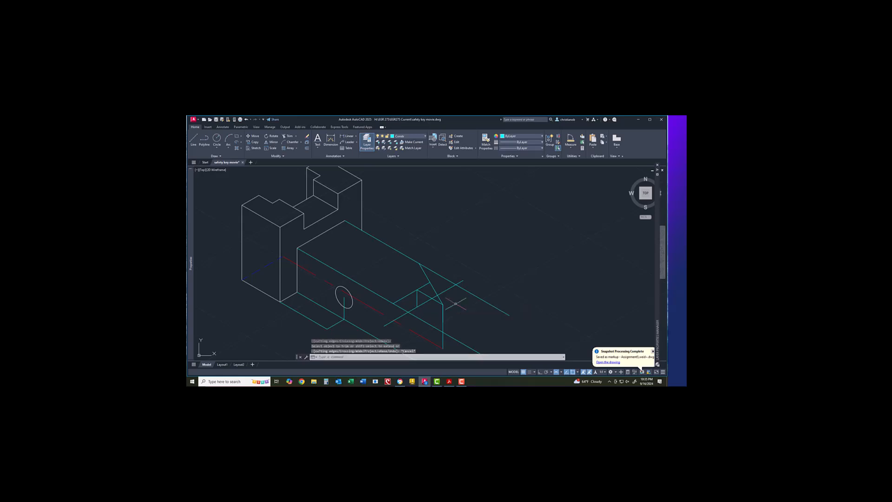
{"action": "scroll", "coordinate": [454, 303], "scroll_direction": "down", "scroll_amount": 3}
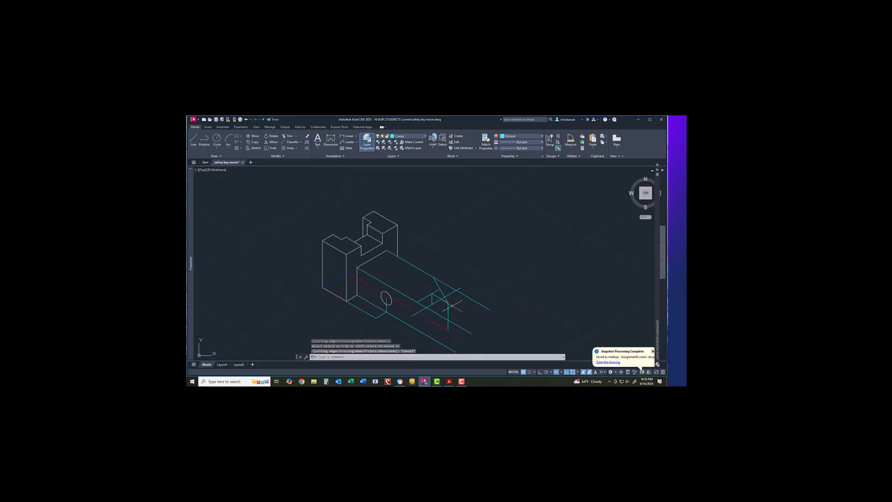
{"action": "scroll", "coordinate": [451, 304], "scroll_direction": "up", "scroll_amount": 4}
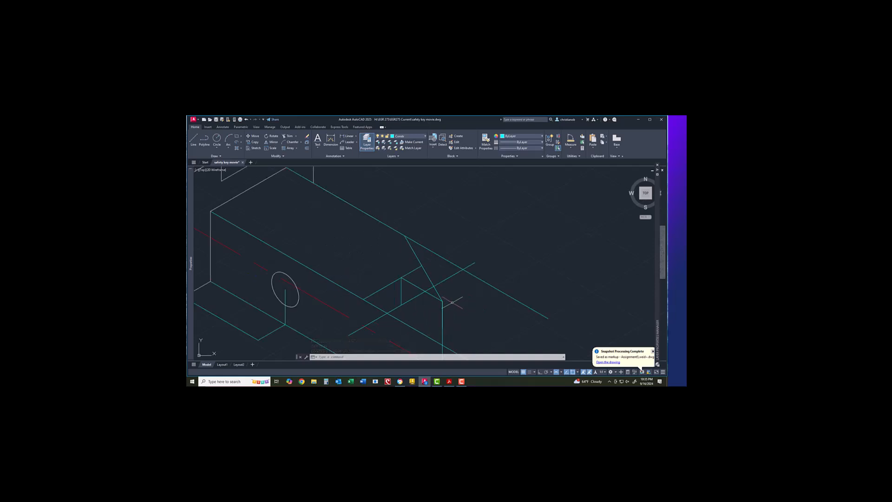
{"action": "left_click", "coordinate": [196, 136]}
Step: On the Right isoplane with Ortho on, draw a vertical line from the cut corner
{"action": "left_click", "coordinate": [562, 364]}
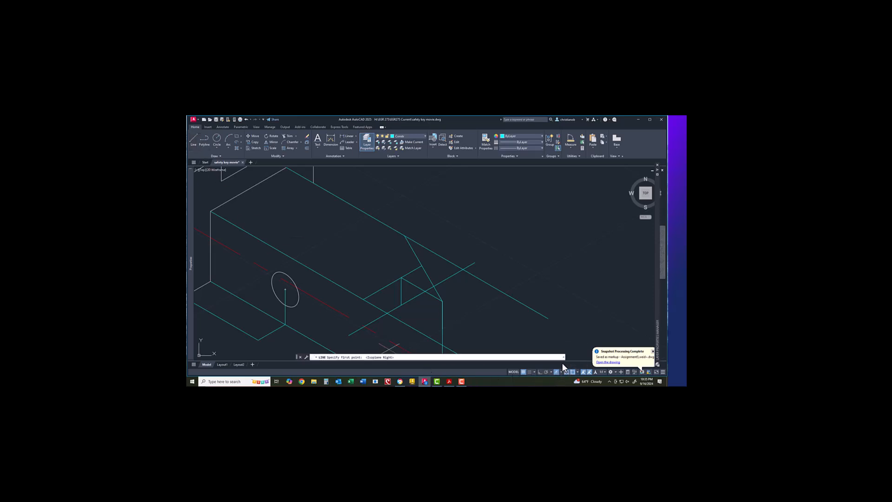
{"action": "left_click", "coordinate": [422, 266]}
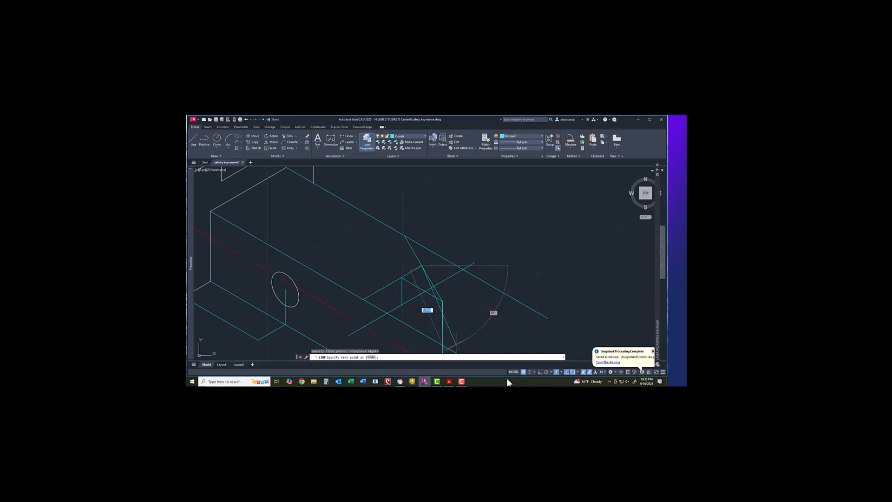
{"action": "left_click", "coordinate": [539, 371]}
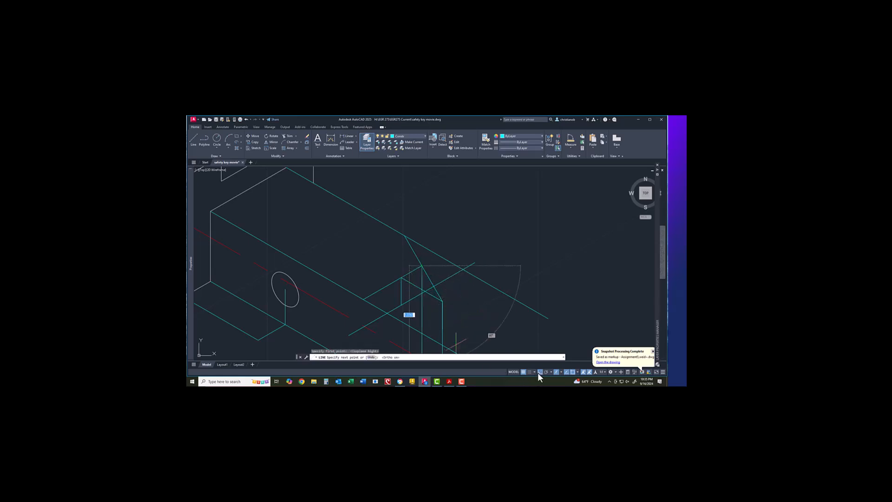
{"action": "right_click", "coordinate": [422, 309]}
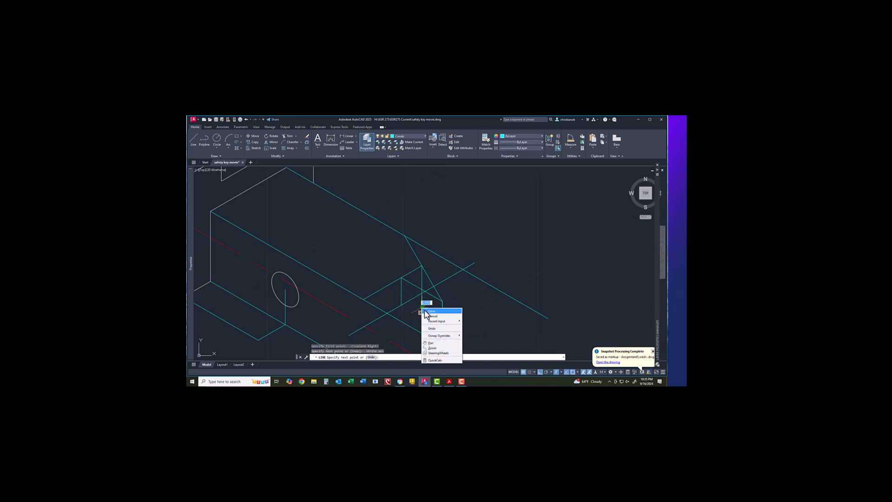
{"action": "left_click", "coordinate": [425, 310]}
{"action": "scroll", "coordinate": [425, 309], "scroll_direction": "up", "scroll_amount": 4}
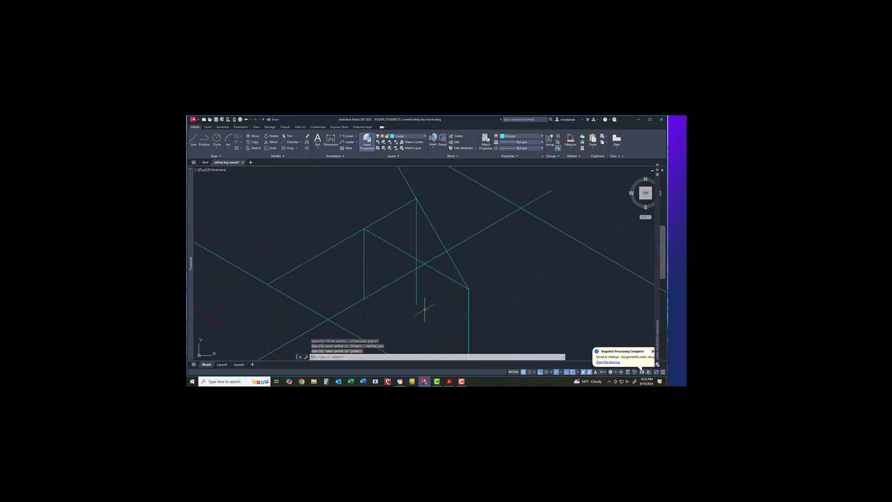
Step: Trim the vertical line's lower overhang and the extra diagonal segment at the cut
{"action": "left_click", "coordinate": [286, 137]}
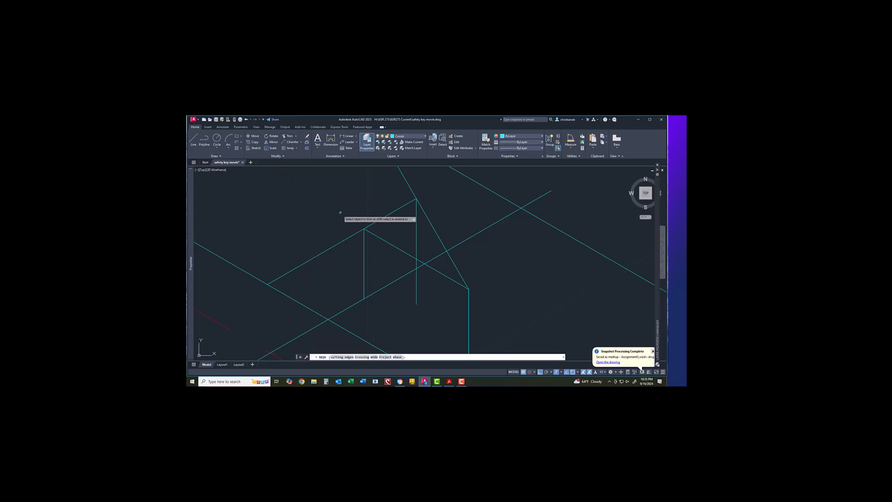
{"action": "left_click", "coordinate": [416, 285]}
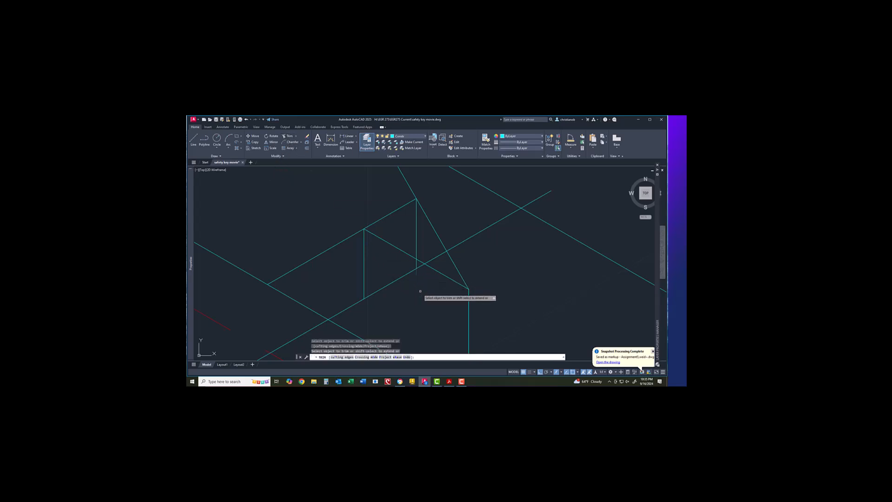
{"action": "scroll", "coordinate": [420, 291], "scroll_direction": "down", "scroll_amount": 3}
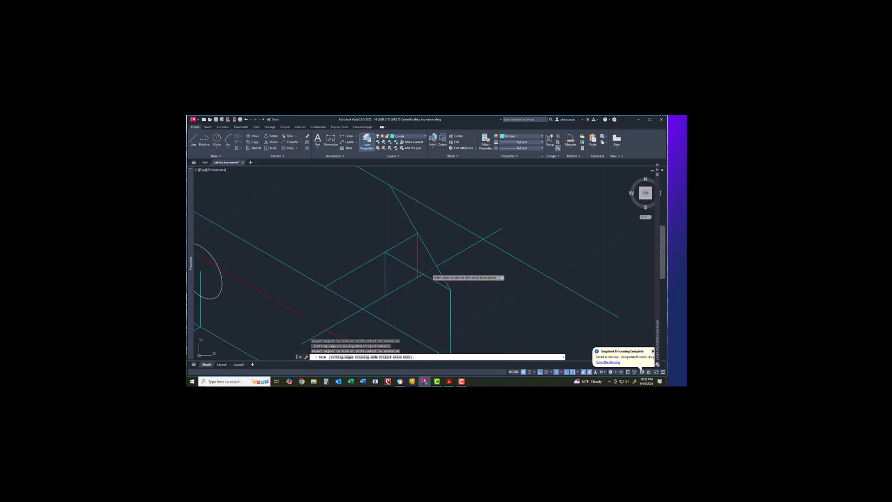
{"action": "scroll", "coordinate": [428, 270], "scroll_direction": "up", "scroll_amount": 2}
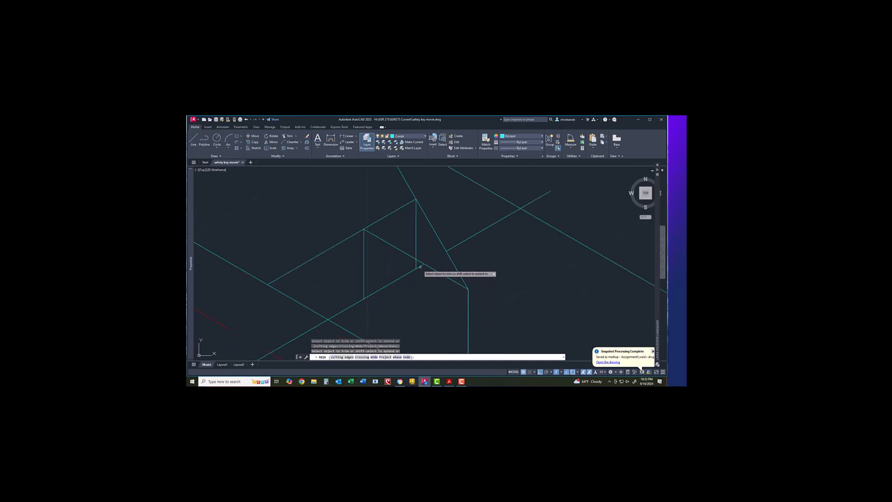
{"action": "left_click", "coordinate": [426, 273]}
{"action": "key", "text": "Escape"}
{"action": "scroll", "coordinate": [424, 292], "scroll_direction": "down", "scroll_amount": 2}
{"action": "right_click", "coordinate": [427, 293]}
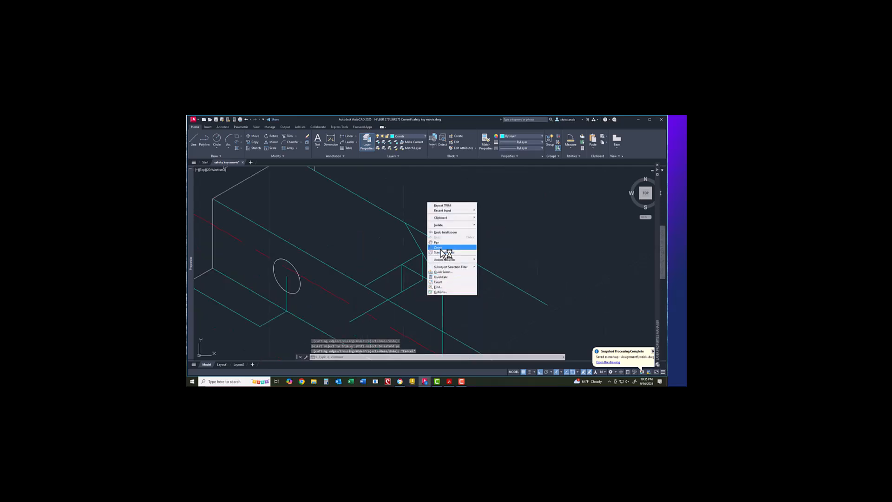
Step: Erase the short stray line sticking out beyond the angled cut
{"action": "left_click", "coordinate": [484, 308]}
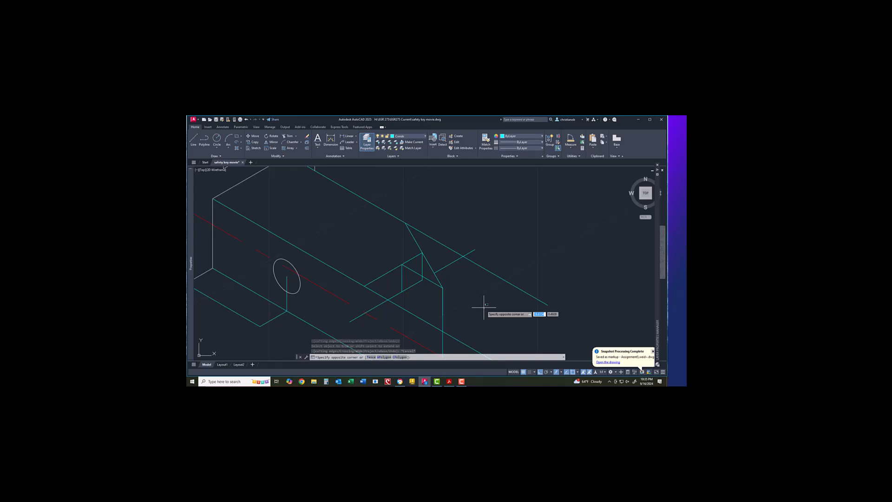
{"action": "key", "text": "Escape"}
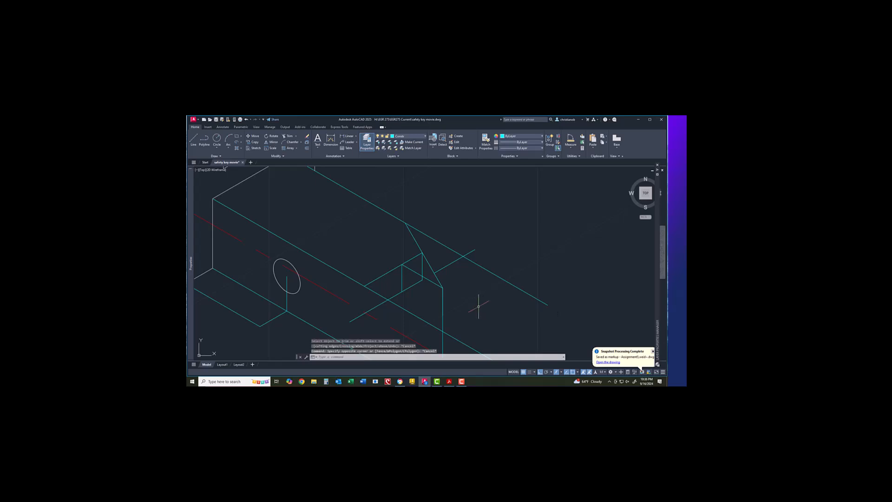
{"action": "left_click", "coordinate": [451, 263]}
{"action": "right_click", "coordinate": [451, 263]}
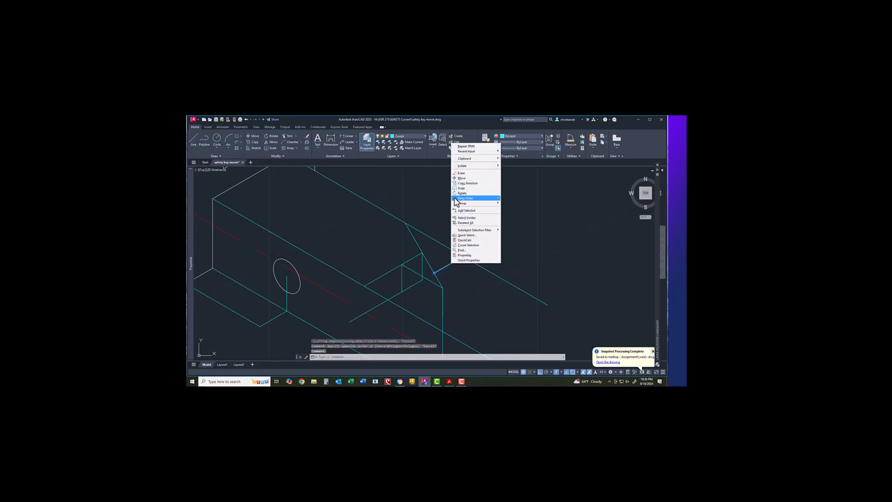
{"action": "left_click", "coordinate": [462, 173]}
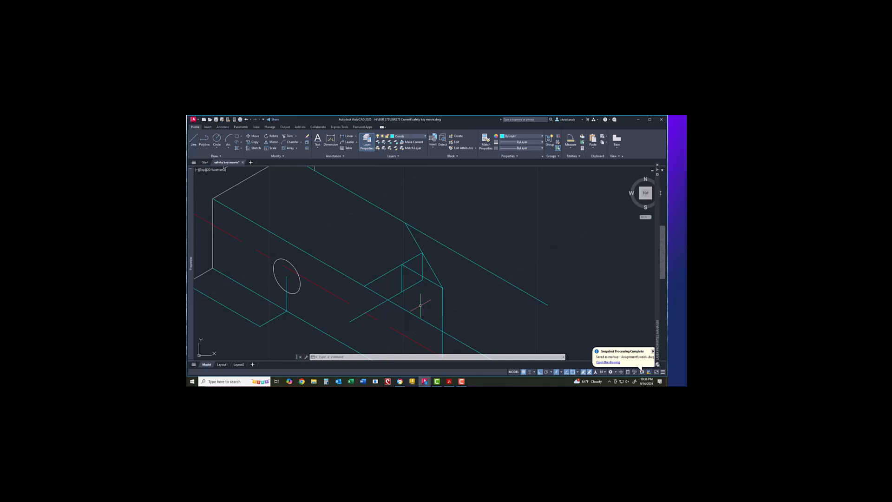
{"action": "mouse_move", "coordinate": [432, 282]}
Step: Make layer 0 current and draw a line from the cut's top corner to its lower corner
{"action": "left_click", "coordinate": [403, 135]}
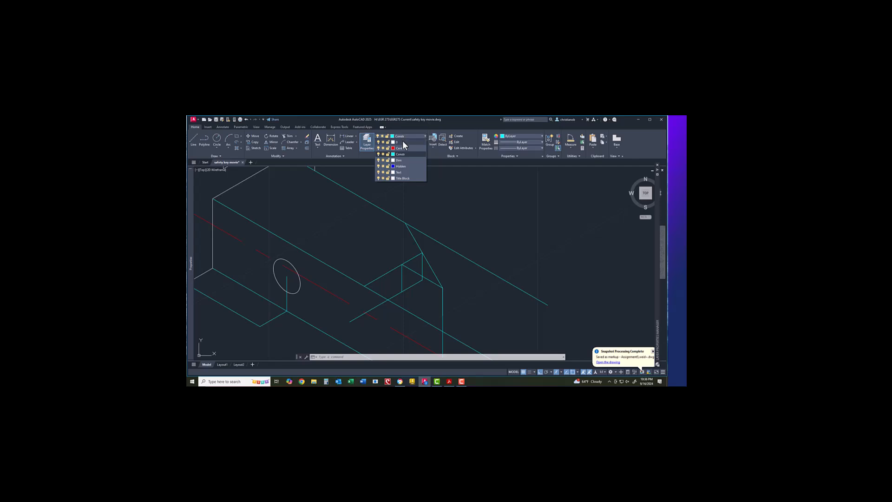
{"action": "left_click", "coordinate": [403, 142]}
{"action": "left_click", "coordinate": [190, 140]}
{"action": "left_click", "coordinate": [405, 224]}
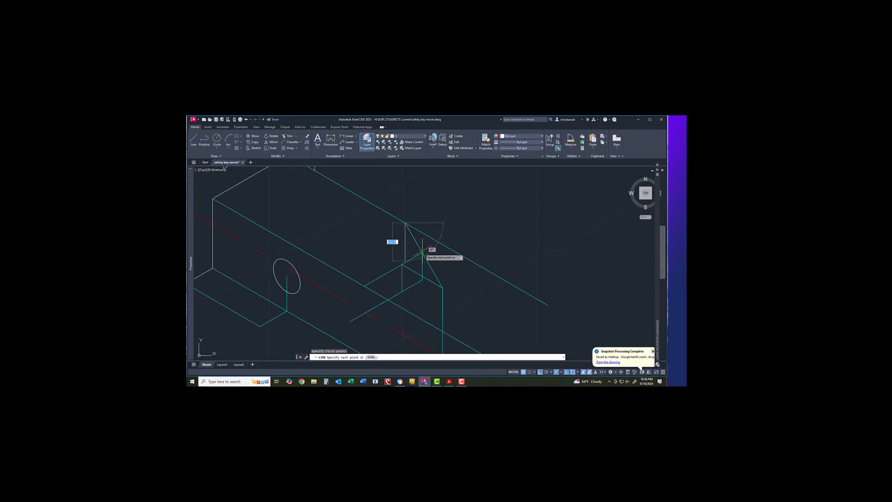
{"action": "left_click", "coordinate": [422, 253]}
{"action": "right_click", "coordinate": [440, 251]}
{"action": "left_click", "coordinate": [447, 257]}
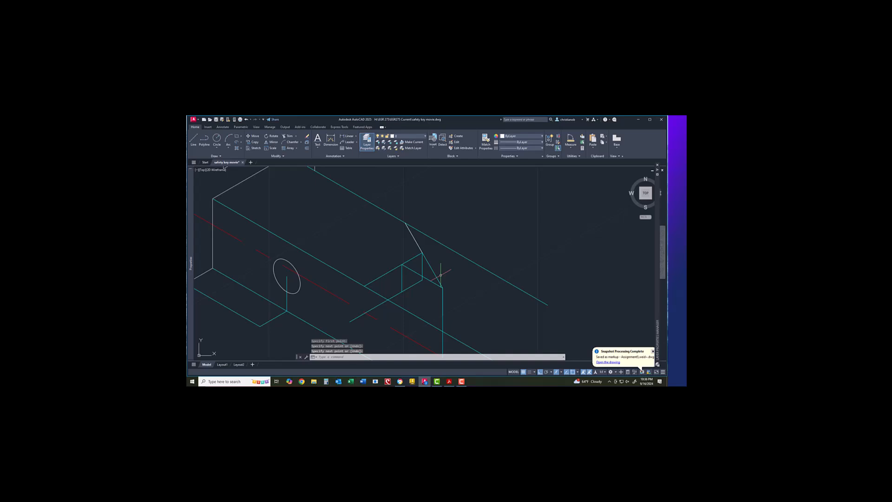
{"action": "scroll", "coordinate": [440, 275], "scroll_direction": "down", "scroll_amount": 2}
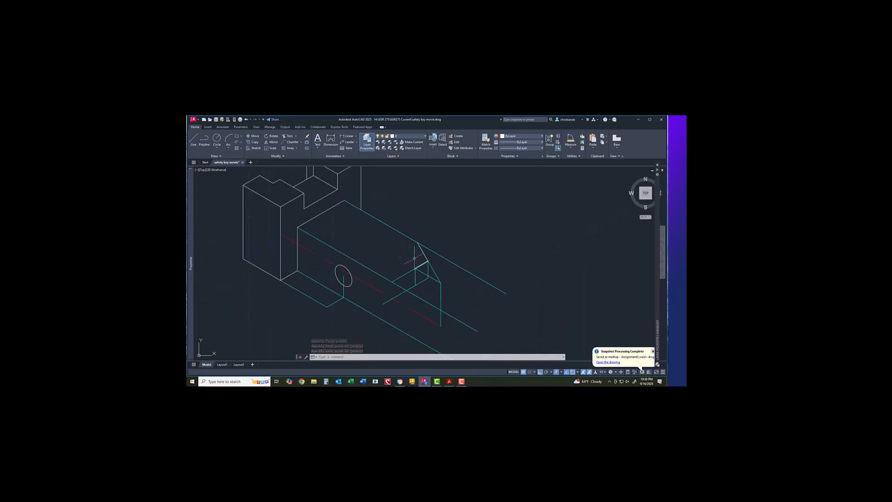
Step: On the Top isoplane, draw a line along the extension's top edge to the cut's corner
{"action": "right_click", "coordinate": [391, 245]}
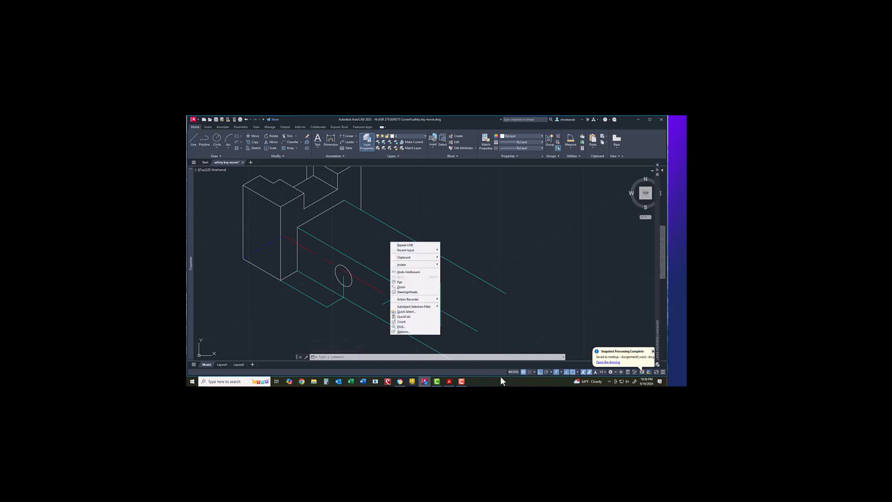
{"action": "left_click", "coordinate": [562, 372]}
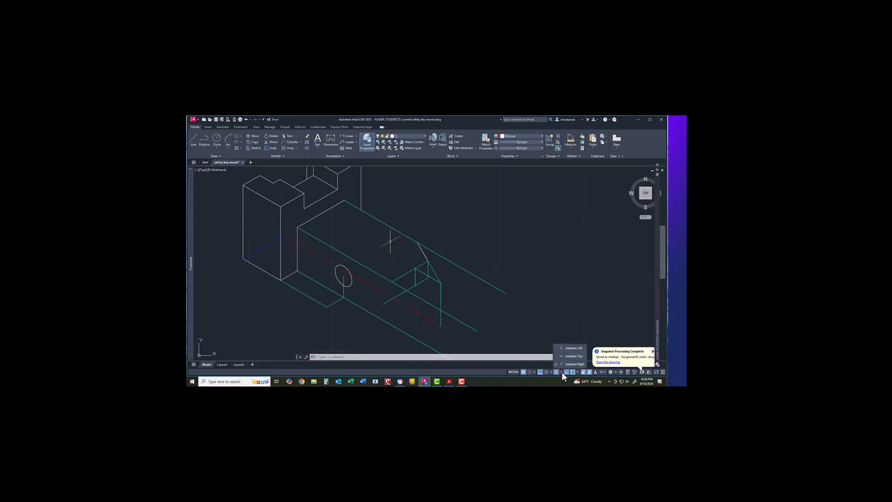
{"action": "left_click", "coordinate": [573, 356]}
{"action": "right_click", "coordinate": [466, 195]}
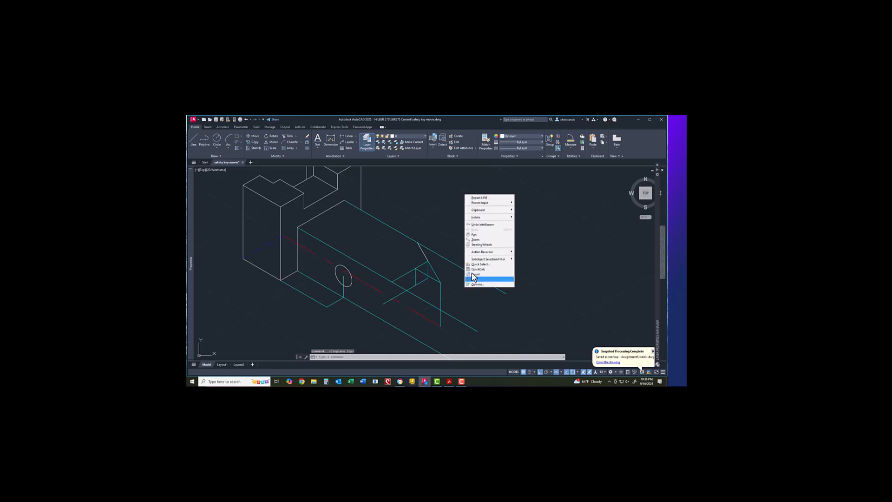
{"action": "left_click", "coordinate": [480, 197]}
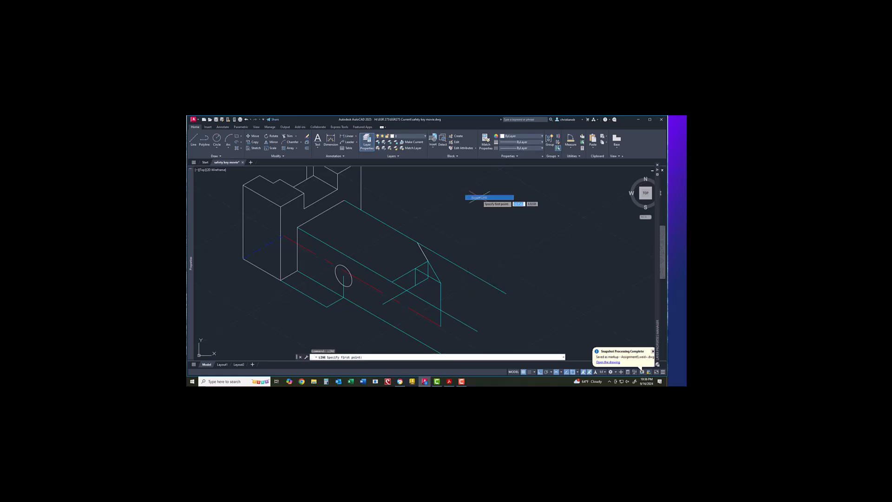
{"action": "left_click", "coordinate": [344, 200]}
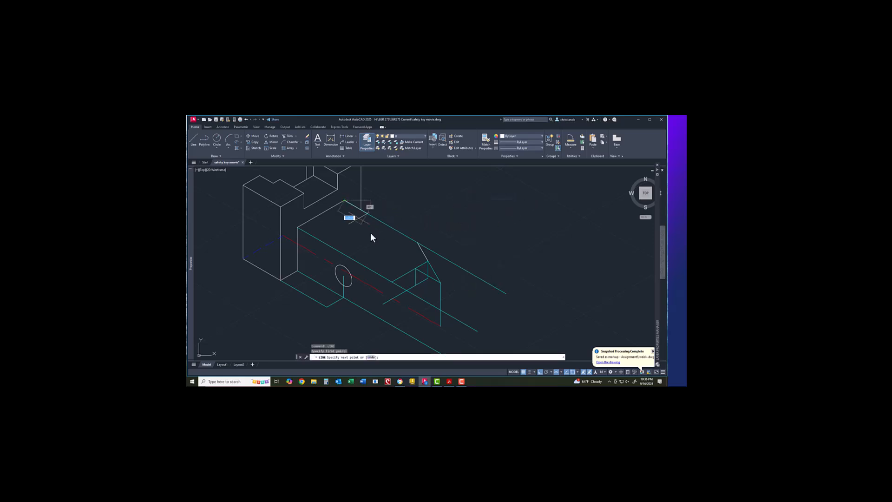
{"action": "left_click", "coordinate": [418, 243]}
{"action": "right_click", "coordinate": [443, 233]}
{"action": "left_click", "coordinate": [453, 237]}
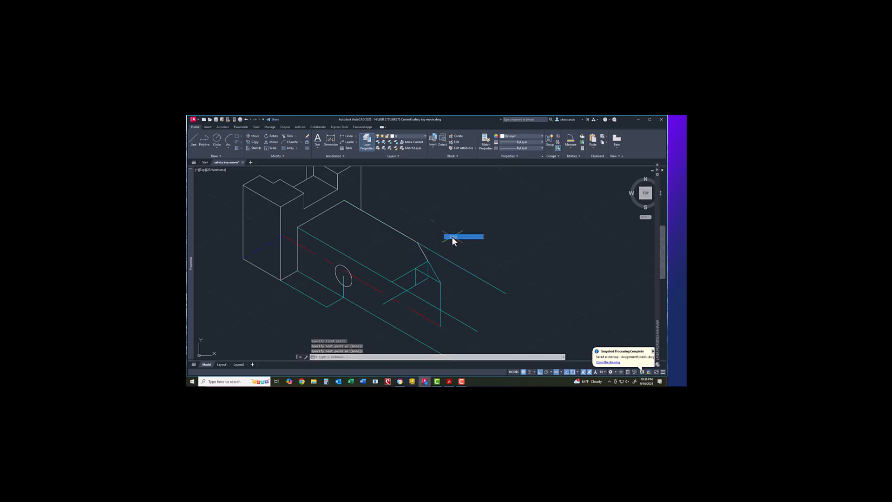
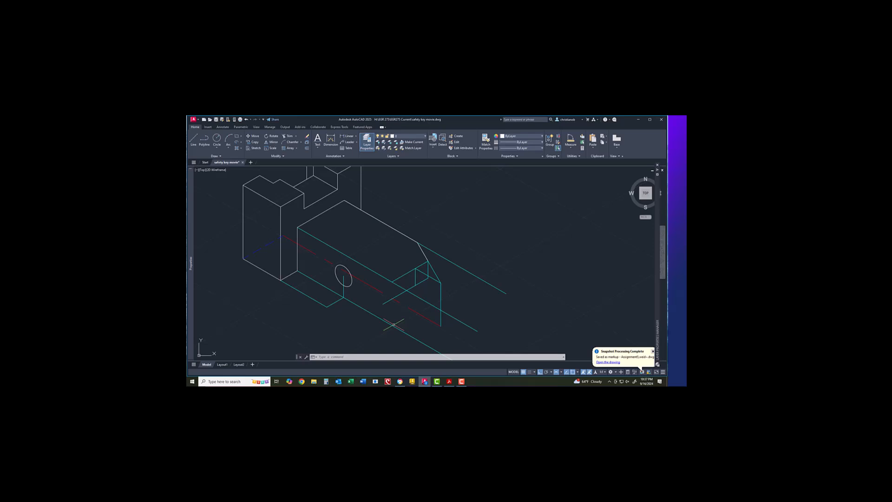
Step: Draw a line down-left at 30° from the end cut's corner, then run TRIM
{"action": "right_click", "coordinate": [404, 266]}
{"action": "left_click", "coordinate": [416, 270]}
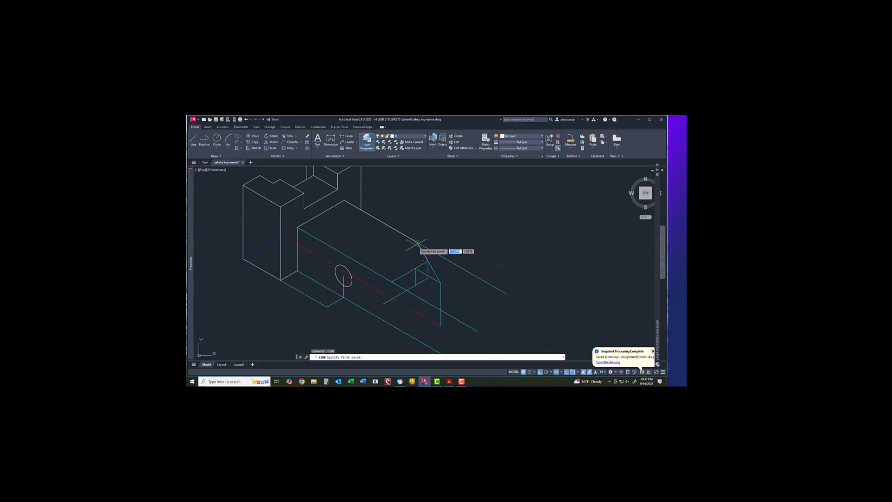
{"action": "left_click", "coordinate": [418, 242]}
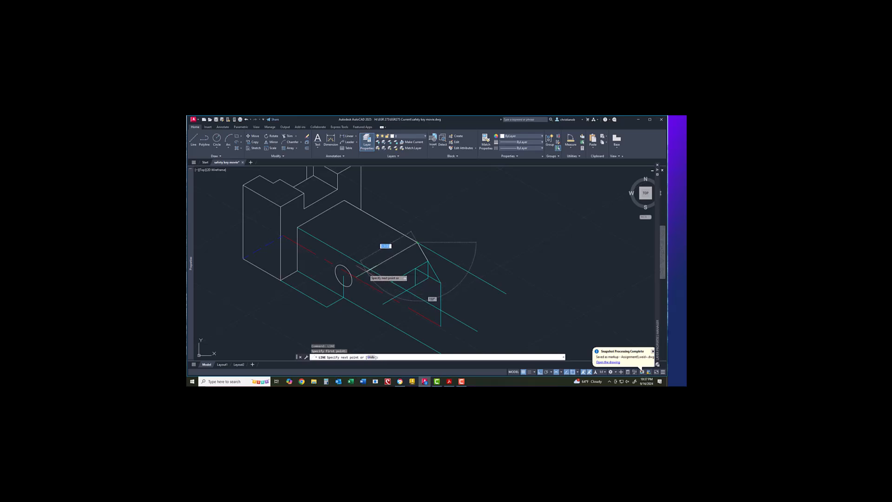
{"action": "left_click", "coordinate": [365, 271]}
{"action": "right_click", "coordinate": [368, 274]}
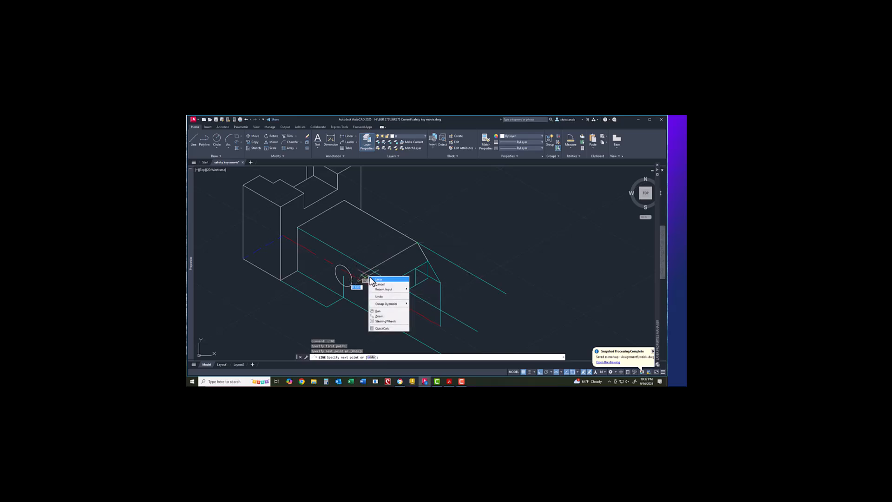
{"action": "left_click", "coordinate": [376, 279]}
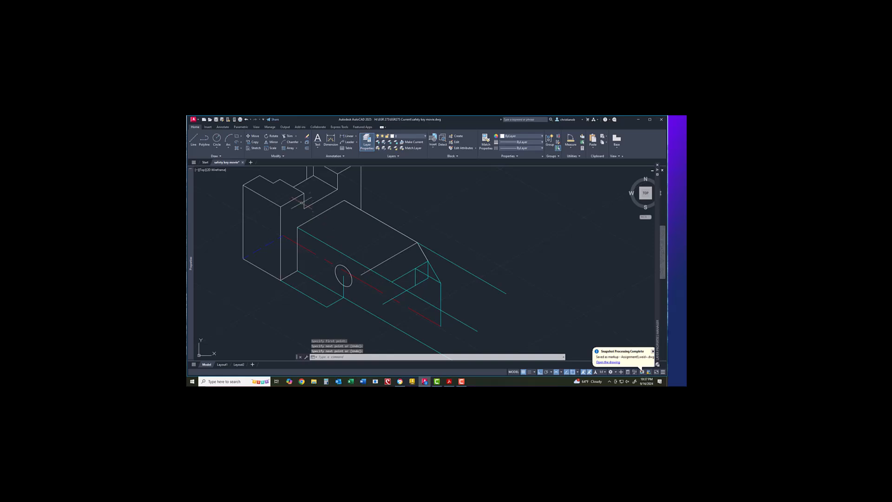
{"action": "left_click", "coordinate": [288, 136]}
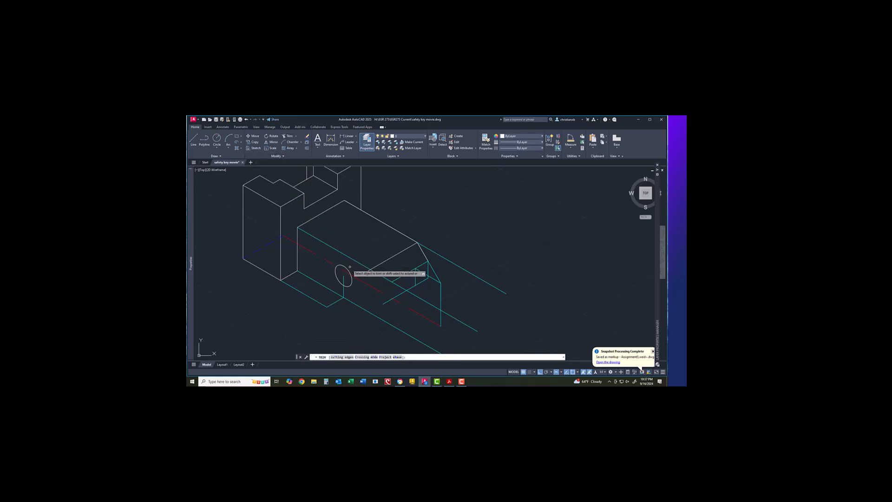
{"action": "right_click", "coordinate": [365, 275]}
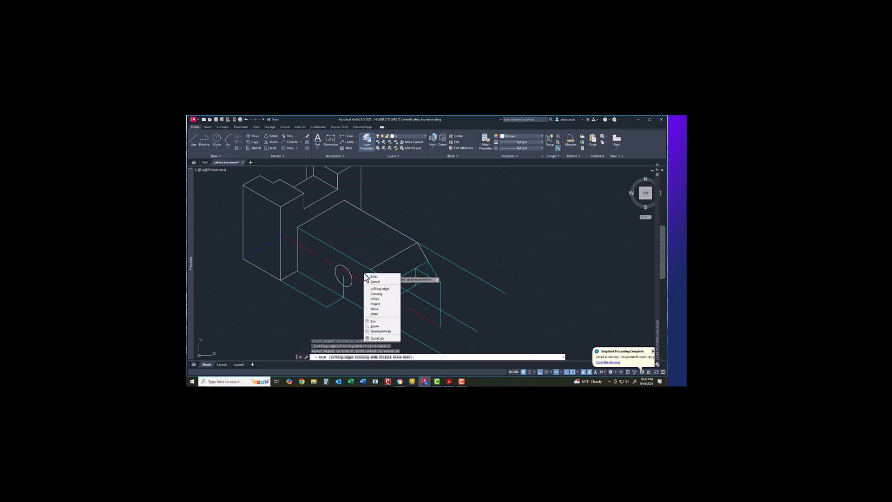
{"action": "left_click", "coordinate": [369, 277]}
Step: Draw a line from the edge intersection to the cyan corner
{"action": "right_click", "coordinate": [371, 273]}
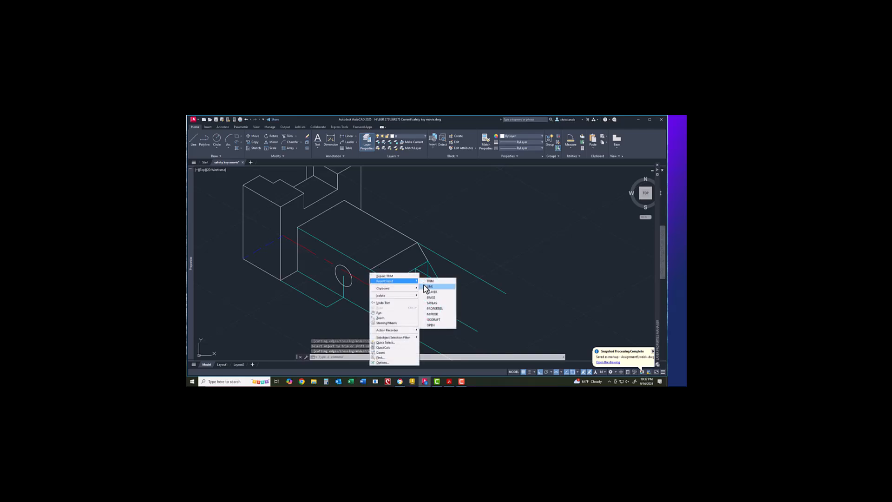
{"action": "left_click", "coordinate": [428, 286]}
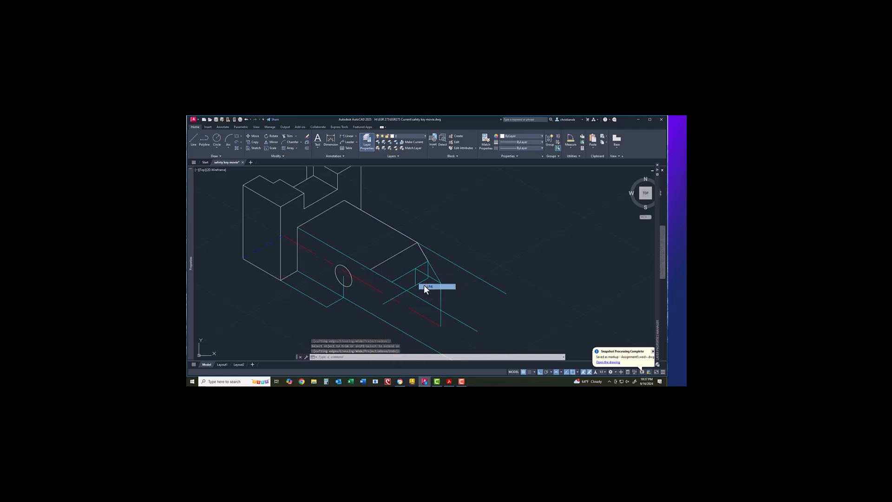
{"action": "left_click", "coordinate": [371, 270]}
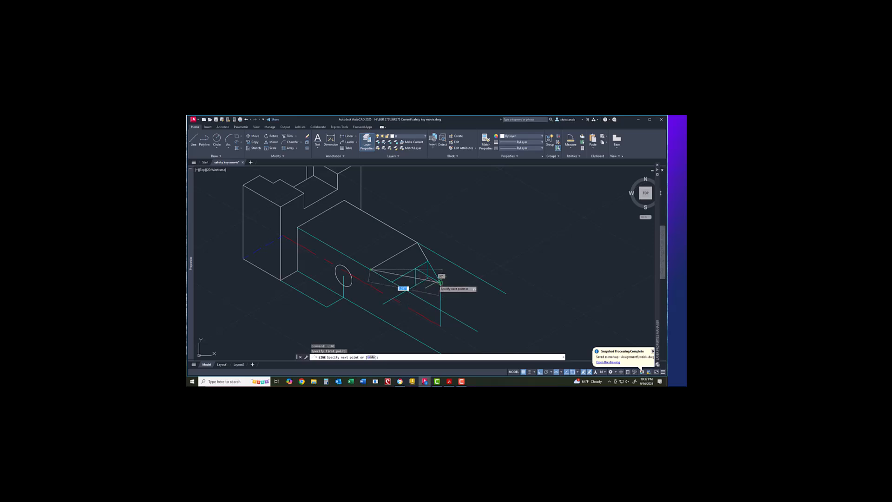
{"action": "left_click", "coordinate": [440, 283]}
{"action": "right_click", "coordinate": [424, 290]}
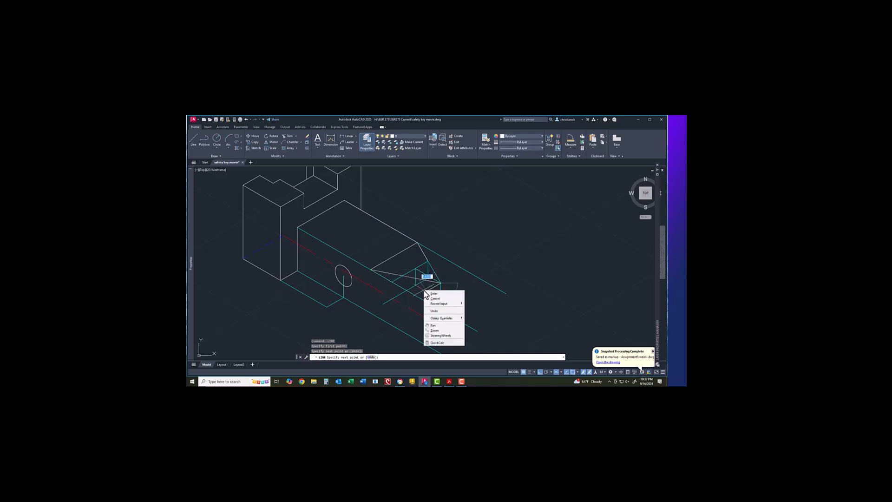
{"action": "left_click", "coordinate": [429, 293]}
Step: Trim away the excess line piece at the angled end cut
{"action": "scroll", "coordinate": [429, 294], "scroll_direction": "up", "scroll_amount": 2}
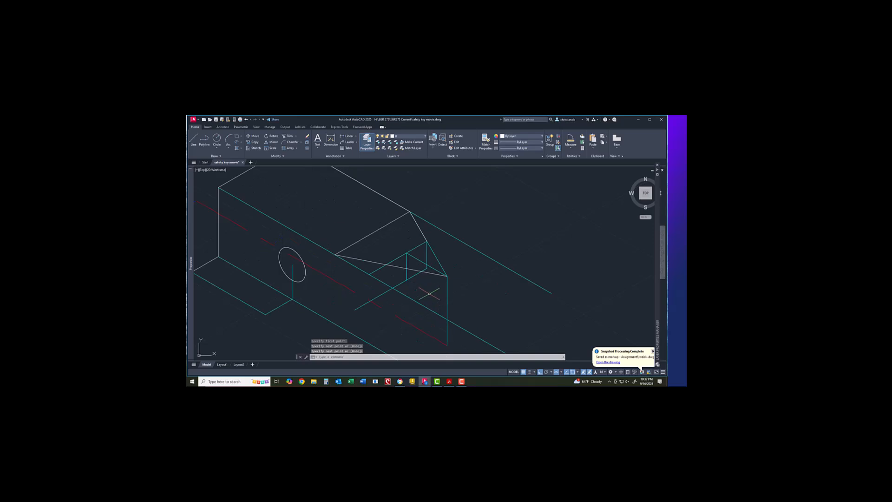
{"action": "scroll", "coordinate": [417, 289], "scroll_direction": "up", "scroll_amount": 2}
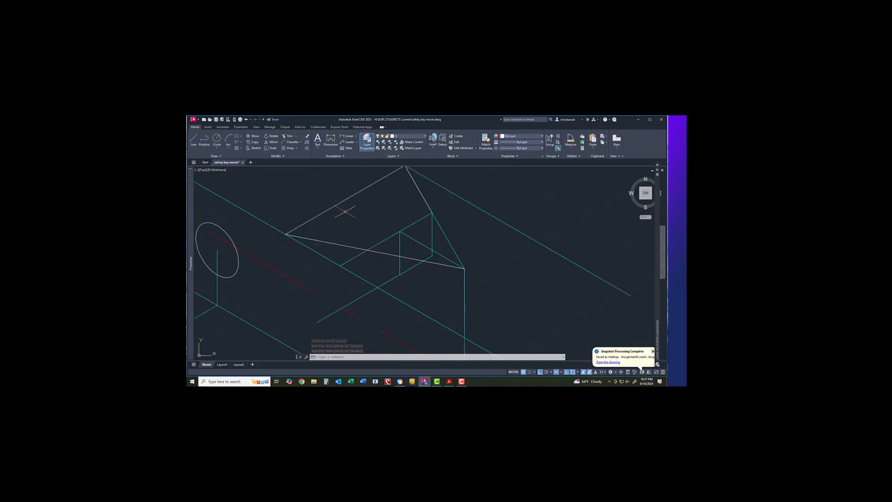
{"action": "left_click", "coordinate": [290, 137]}
{"action": "left_click", "coordinate": [376, 251]}
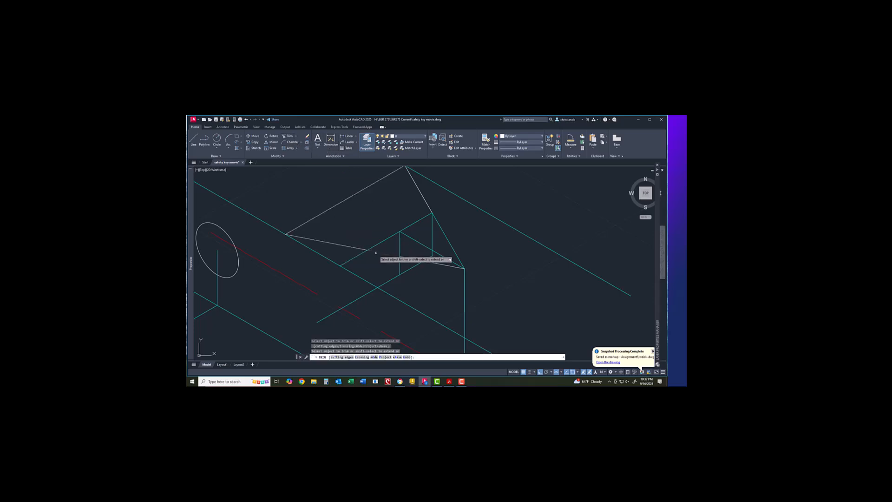
{"action": "scroll", "coordinate": [383, 266], "scroll_direction": "down", "scroll_amount": 1}
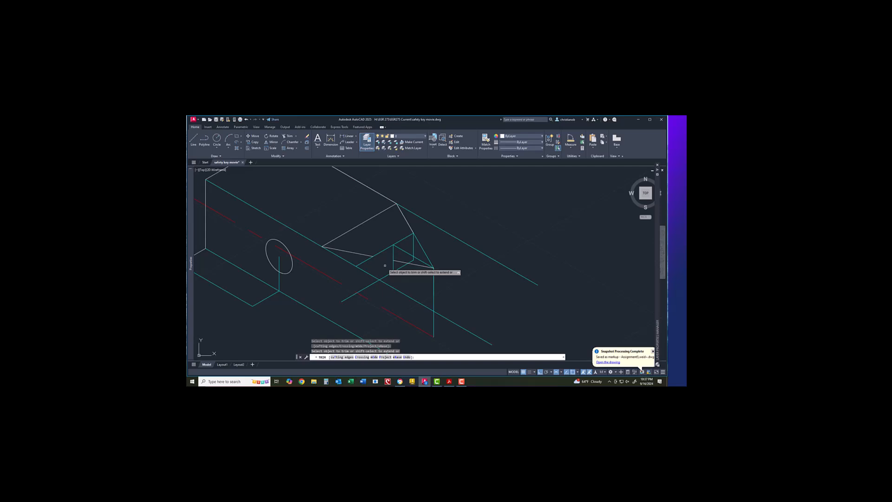
{"action": "right_click", "coordinate": [385, 266]}
{"action": "left_click", "coordinate": [393, 268]}
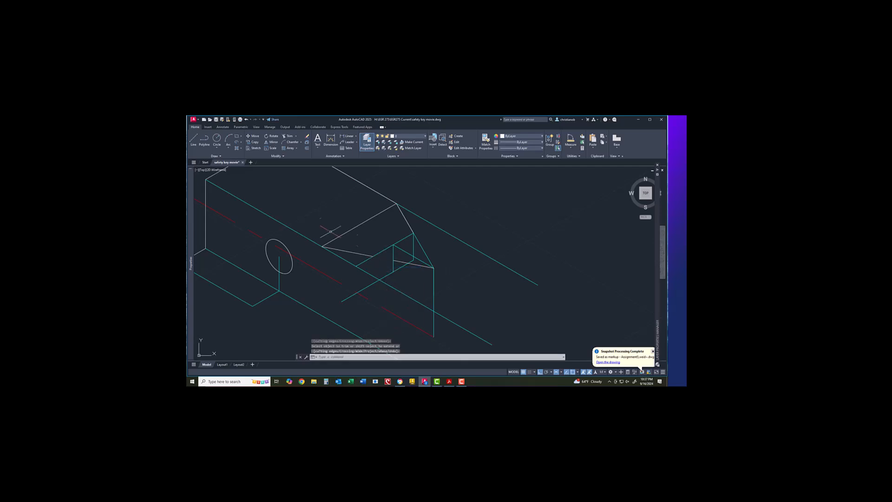
Step: Make Constr the current layer and start a new line
{"action": "left_click", "coordinate": [406, 137]}
{"action": "left_click", "coordinate": [409, 154]}
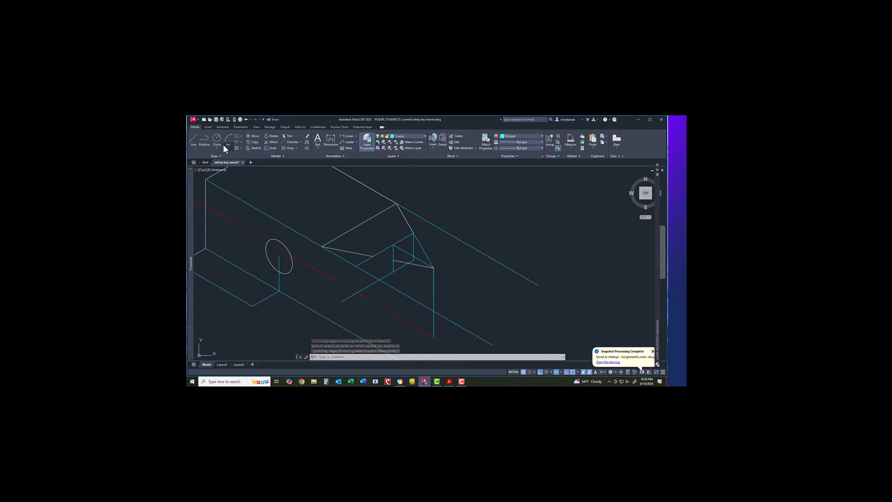
{"action": "left_click", "coordinate": [194, 137]}
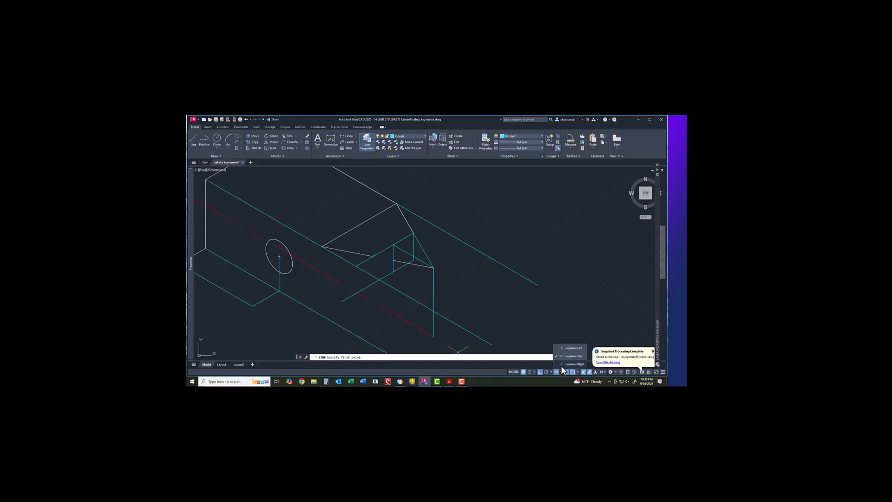
Step: On Isoplane Right, draw a vertical construction line down from the end cut's corner
{"action": "left_click", "coordinate": [561, 366]}
{"action": "left_click", "coordinate": [382, 267]}
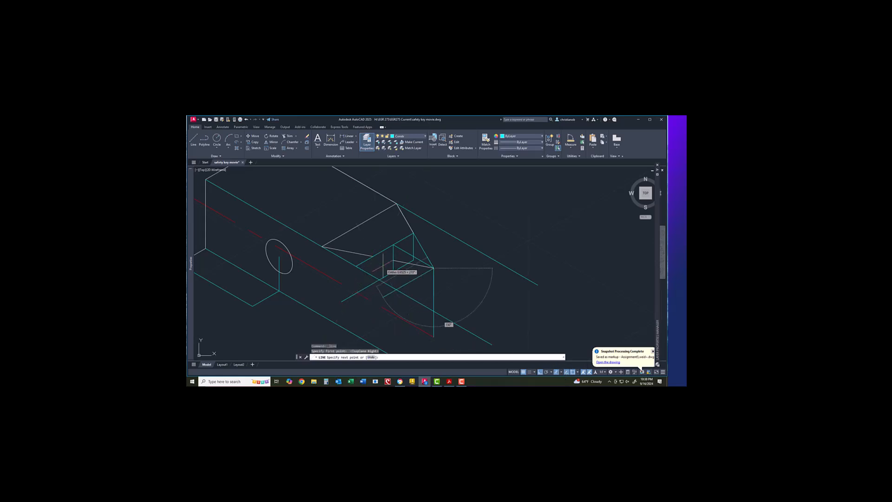
{"action": "key", "text": "Escape"}
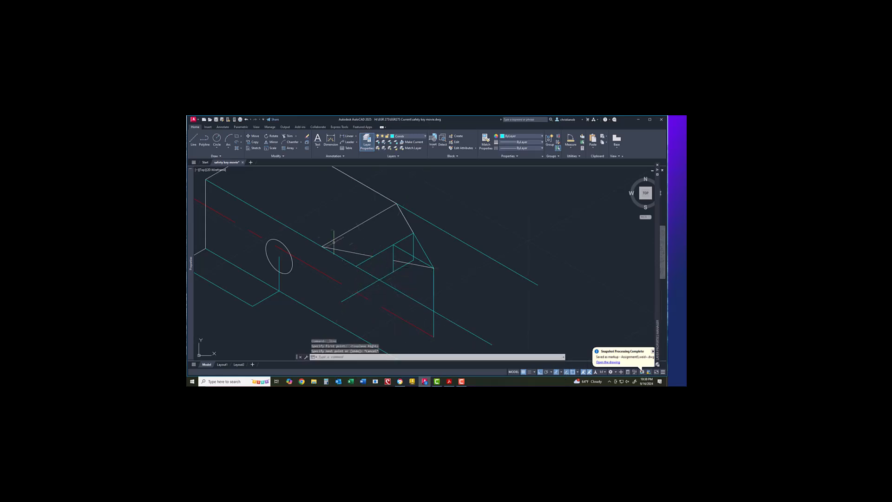
{"action": "left_click", "coordinate": [193, 140]}
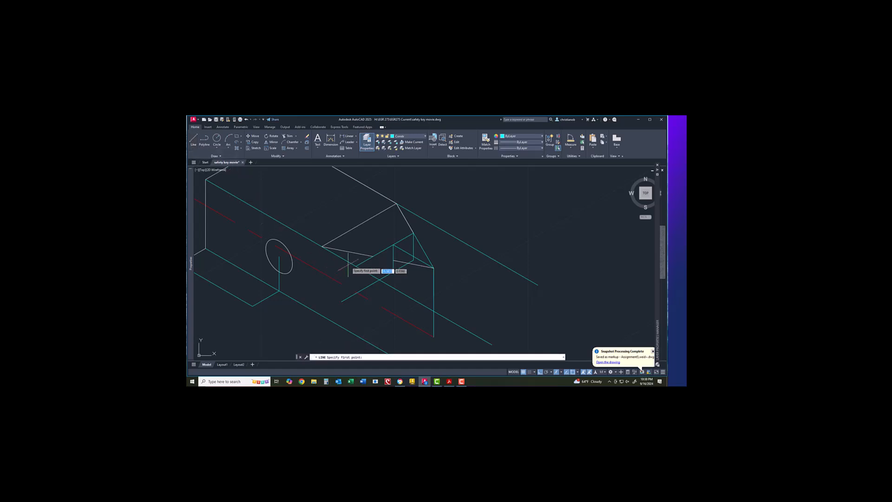
{"action": "left_click", "coordinate": [372, 256]}
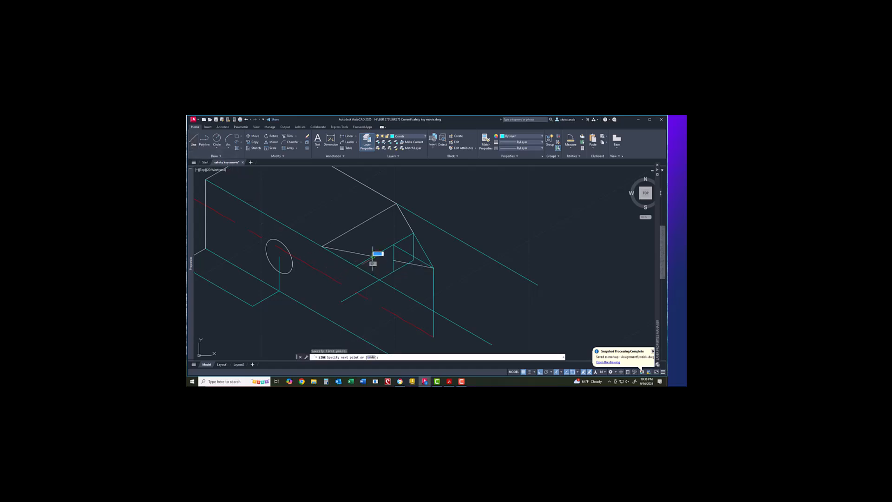
{"action": "left_click", "coordinate": [374, 292]}
{"action": "right_click", "coordinate": [382, 295]}
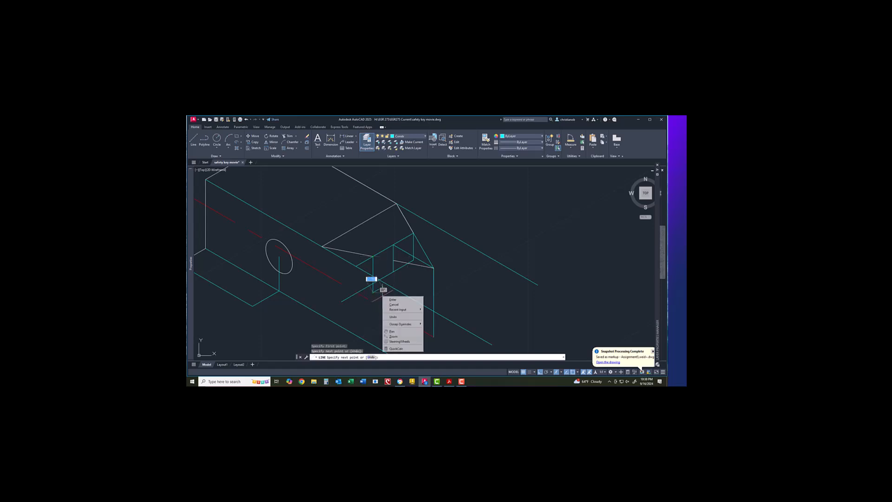
{"action": "left_click", "coordinate": [385, 297]}
Step: Trim away the short line stub below the end cut
{"action": "scroll", "coordinate": [386, 290], "scroll_direction": "up", "scroll_amount": 2}
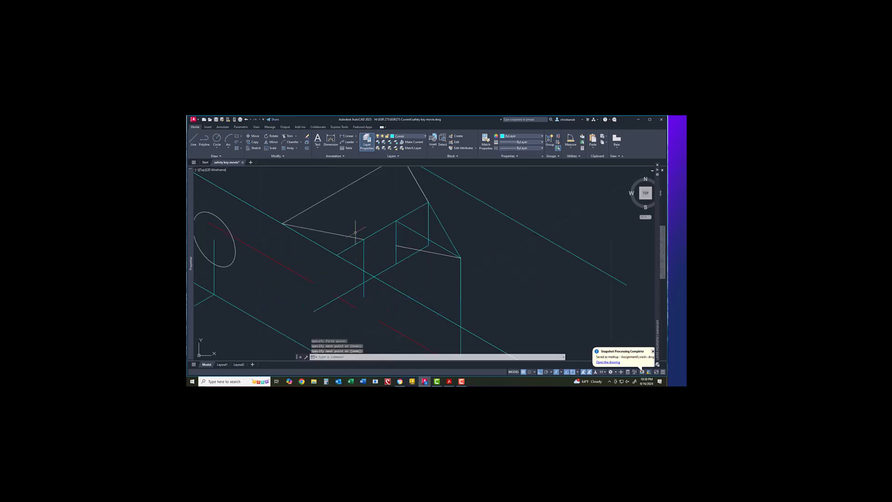
{"action": "left_click", "coordinate": [285, 135]}
{"action": "left_click", "coordinate": [364, 292]}
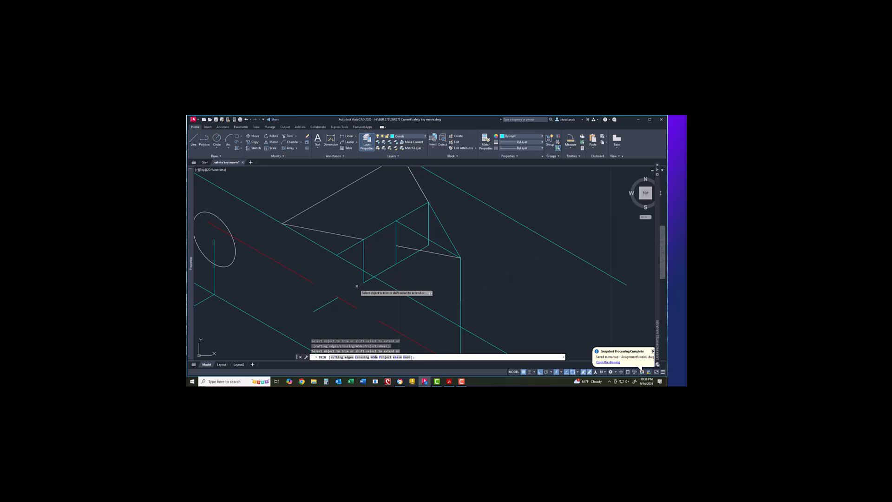
{"action": "right_click", "coordinate": [366, 293]}
{"action": "left_click", "coordinate": [368, 296]}
{"action": "scroll", "coordinate": [366, 292], "scroll_direction": "down", "scroll_amount": 2}
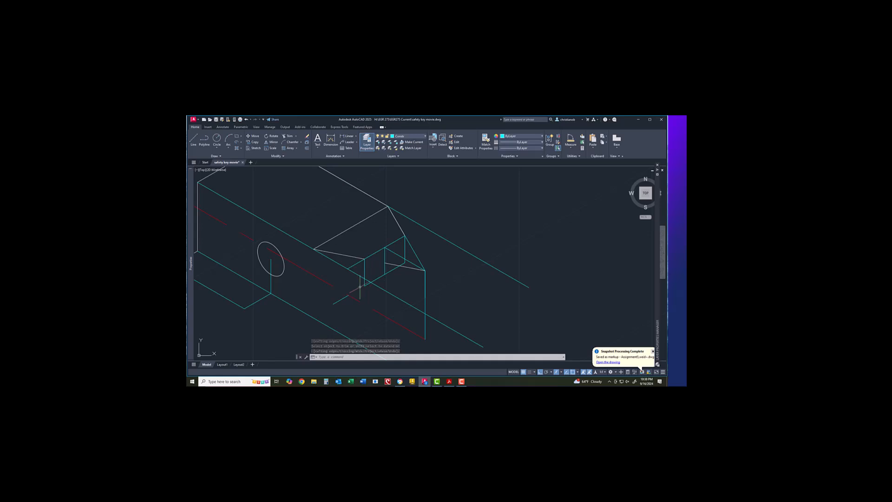
Step: Draw construction lines from the snapped endpoint across to the vertical edge's top
{"action": "left_click", "coordinate": [194, 138]}
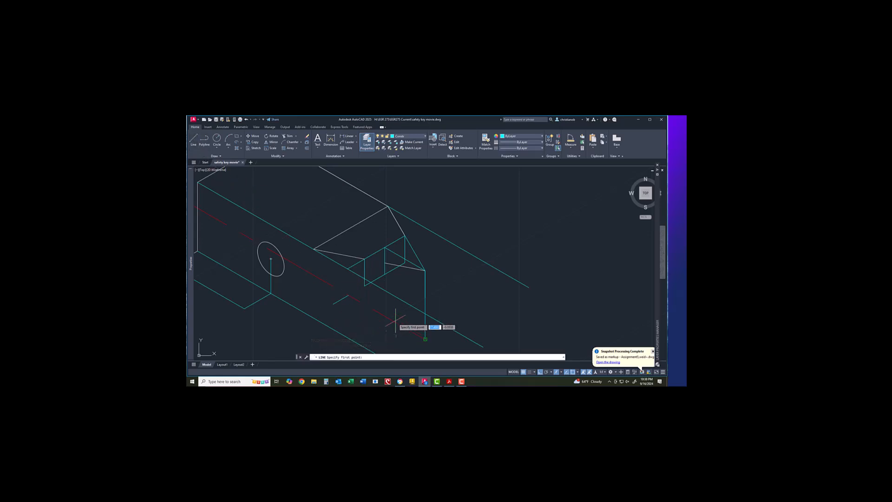
{"action": "left_click", "coordinate": [364, 285]}
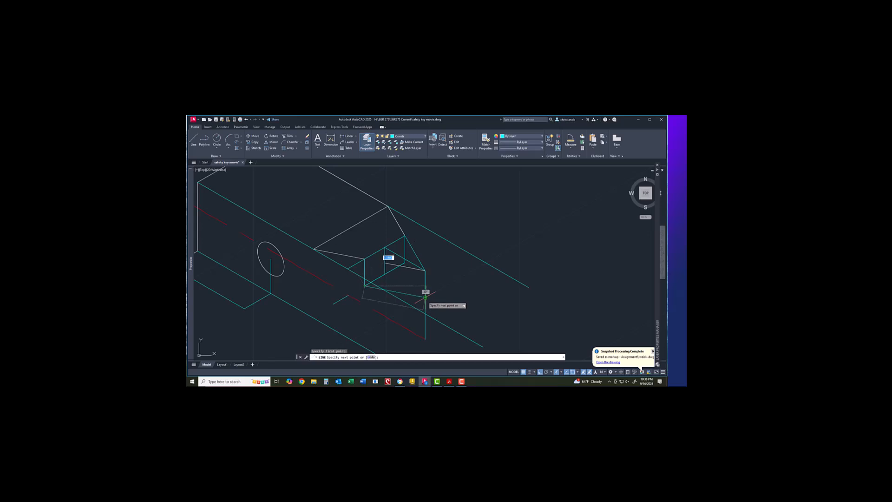
{"action": "left_click", "coordinate": [425, 297]}
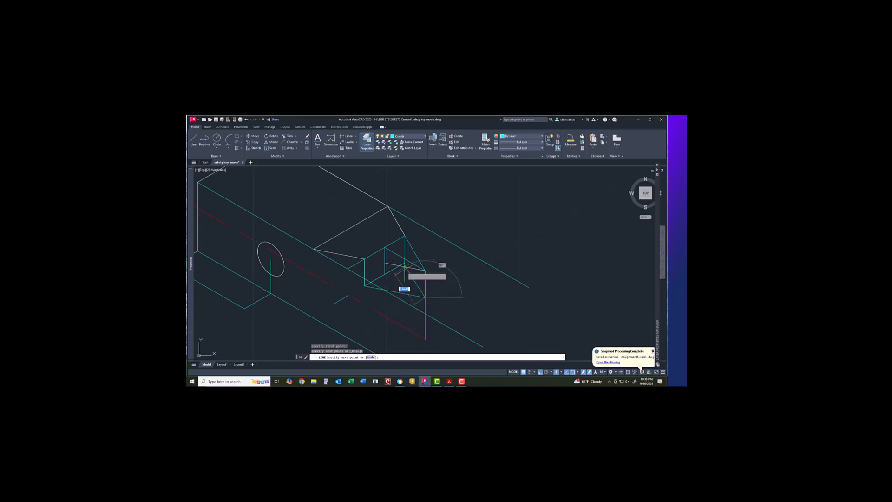
{"action": "left_click", "coordinate": [424, 270]}
{"action": "right_click", "coordinate": [413, 288]}
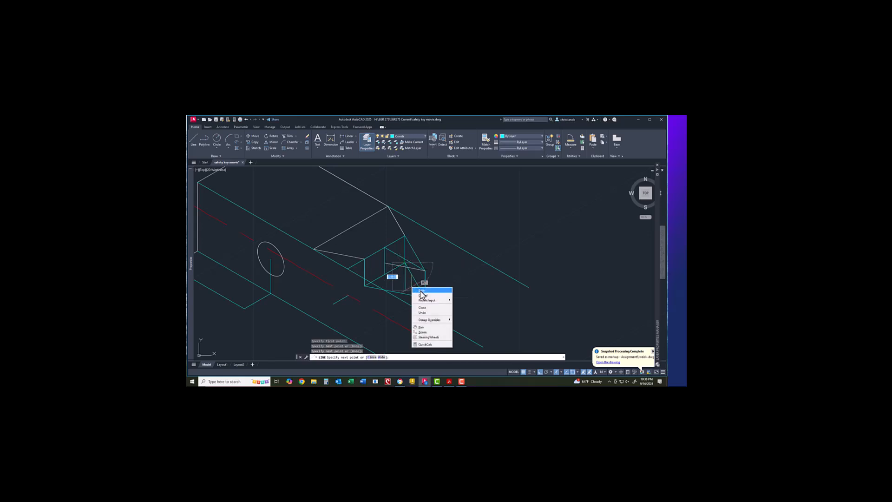
{"action": "left_click", "coordinate": [421, 290]}
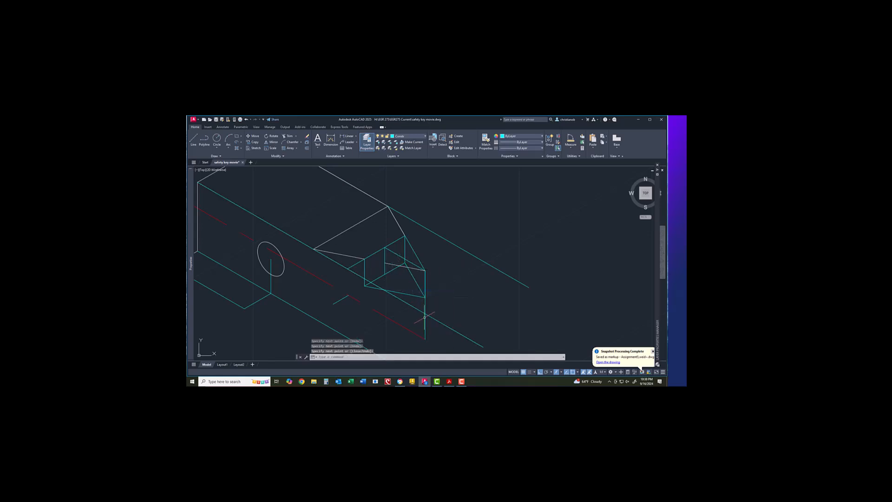
{"action": "scroll", "coordinate": [425, 317], "scroll_direction": "up", "scroll_amount": 2}
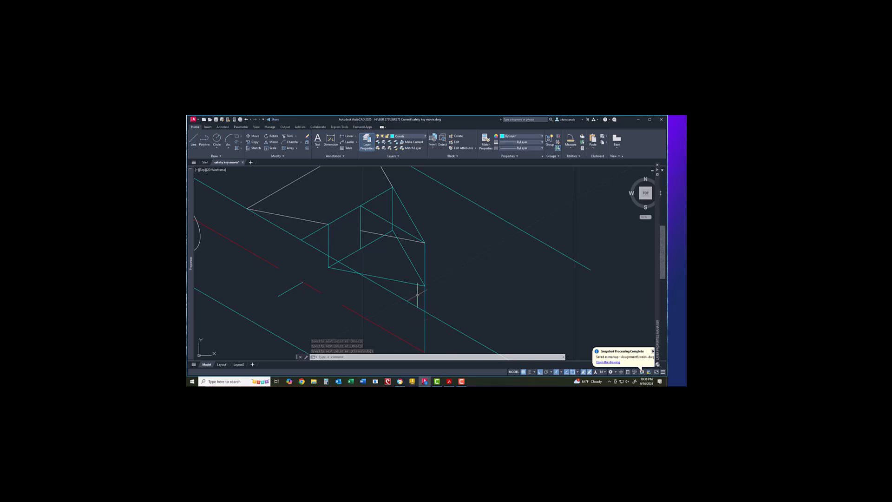
Step: Move the eight end-cut outline lines onto layer 0 via Properties
{"action": "left_click", "coordinate": [329, 238]}
{"action": "left_click", "coordinate": [373, 277]}
{"action": "left_click", "coordinate": [407, 255]}
{"action": "left_click", "coordinate": [371, 241]}
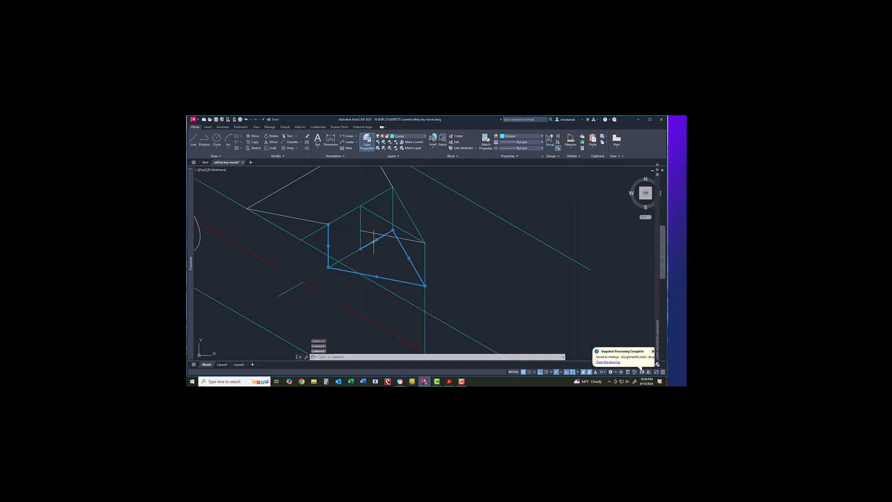
{"action": "left_click", "coordinate": [357, 250]}
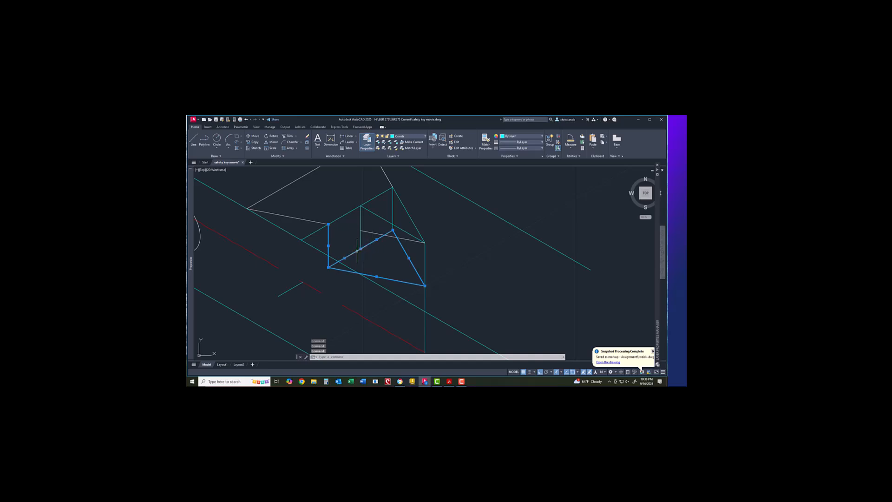
{"action": "left_click", "coordinate": [392, 214]}
{"action": "left_click", "coordinate": [372, 199]}
{"action": "left_click", "coordinate": [351, 210]}
{"action": "right_click", "coordinate": [352, 211]}
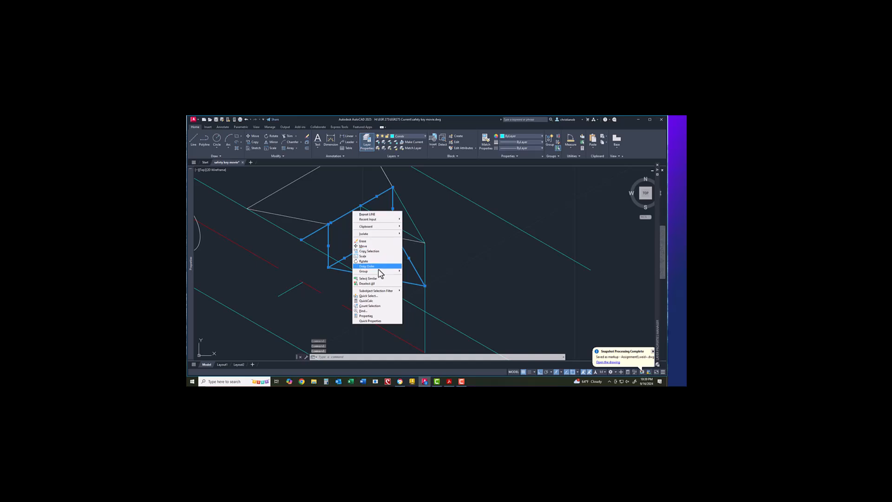
{"action": "left_click", "coordinate": [386, 316]}
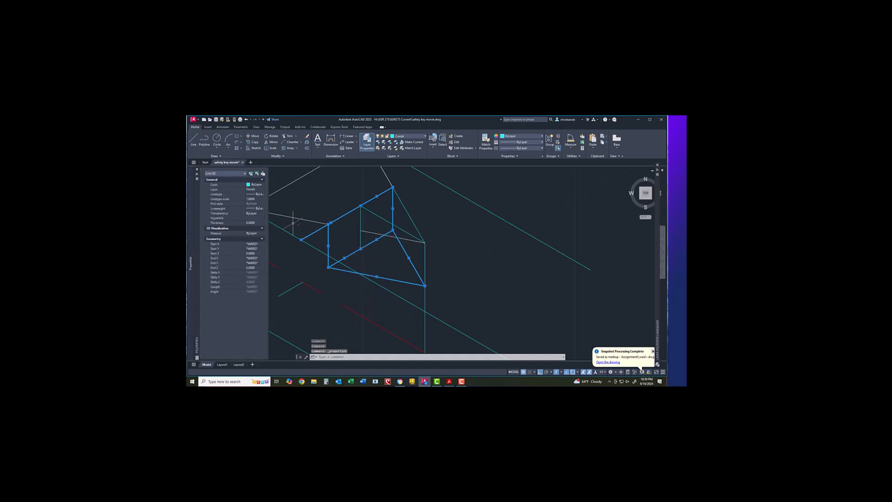
{"action": "left_click", "coordinate": [255, 189]}
{"action": "left_click", "coordinate": [252, 193]}
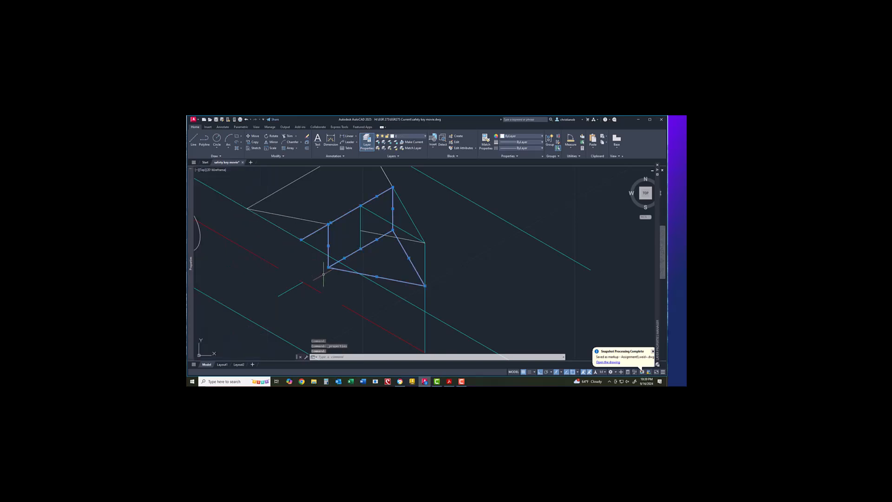
{"action": "key", "text": "Escape"}
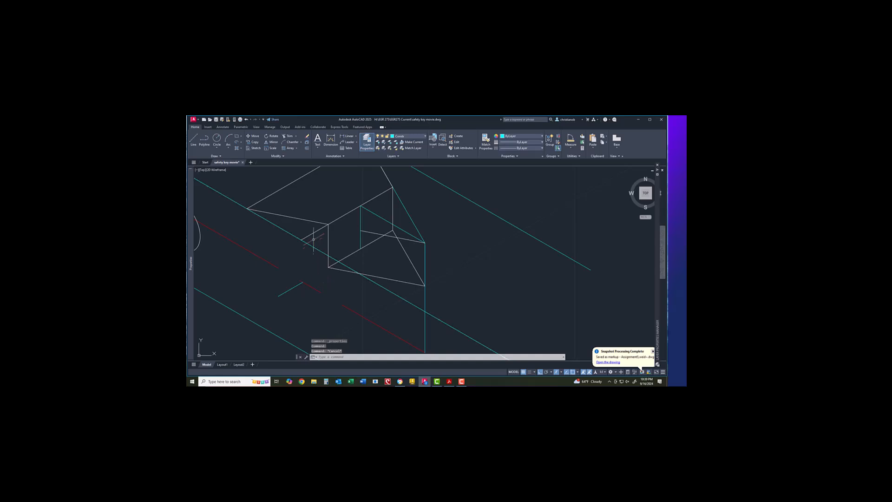
Step: Start TRIM, cancel it, and zoom out
{"action": "left_click", "coordinate": [290, 136]}
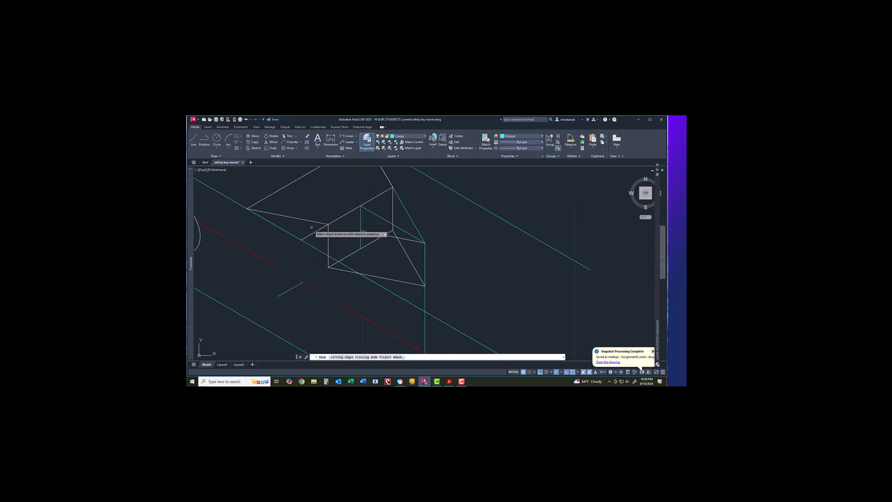
{"action": "key", "text": "Escape"}
{"action": "scroll", "coordinate": [444, 286], "scroll_direction": "down", "scroll_amount": 4}
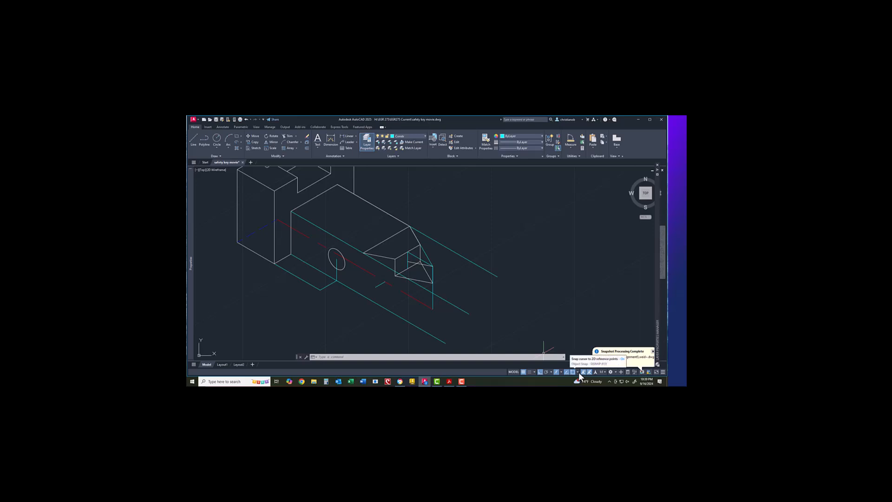
Step: Switch to Isoplane Left and start a line at the end cut's corner
{"action": "left_click", "coordinate": [561, 372]}
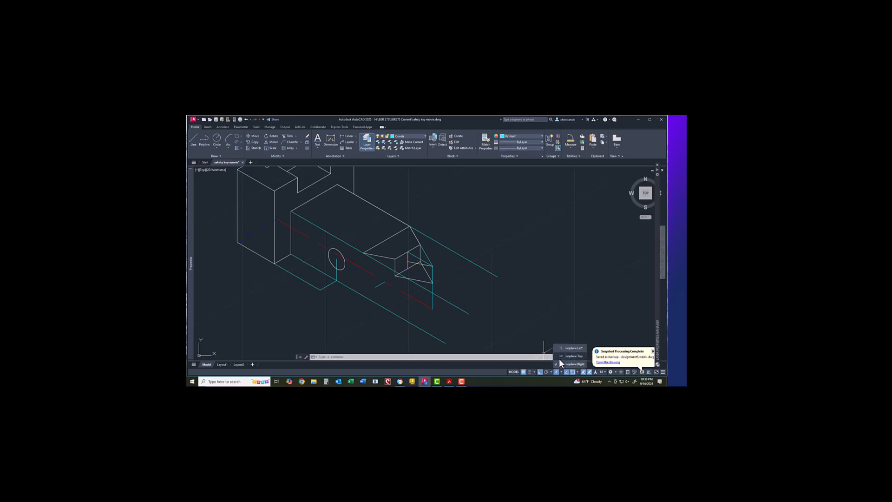
{"action": "left_click", "coordinate": [560, 349]}
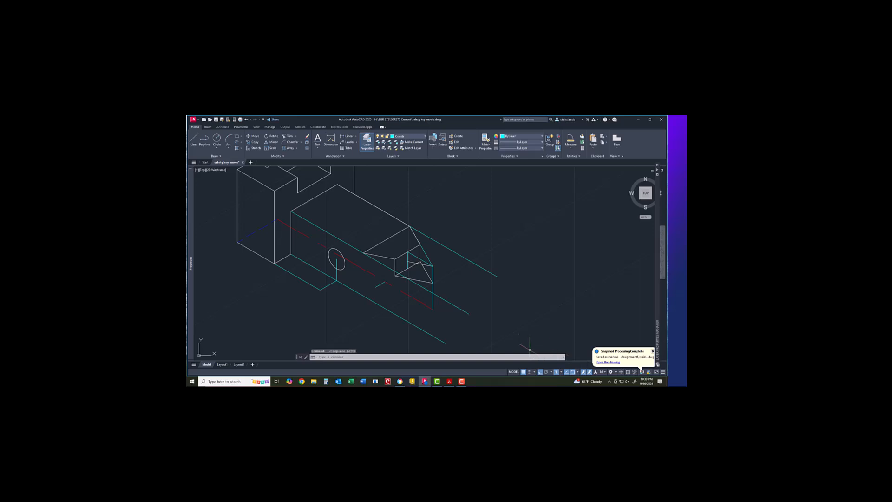
{"action": "left_click", "coordinate": [194, 139]}
{"action": "left_click", "coordinate": [363, 254]}
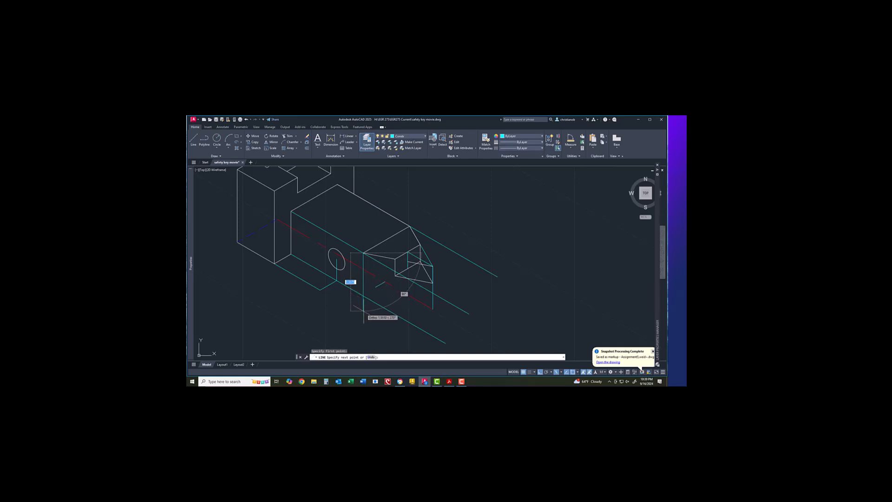
Step: Draw the vertical and bottom edges below the end cut and trim the vertical line's overhang
{"action": "right_click", "coordinate": [365, 314]}
{"action": "left_click", "coordinate": [372, 315]}
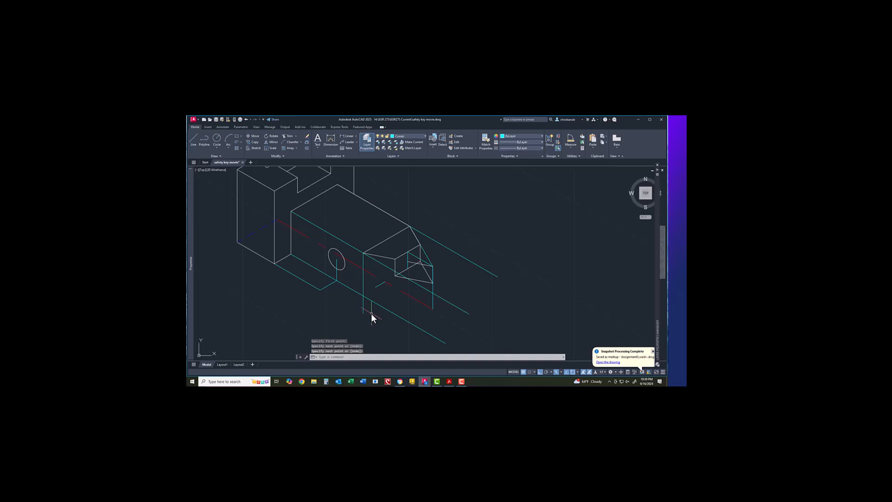
{"action": "right_click", "coordinate": [372, 313]}
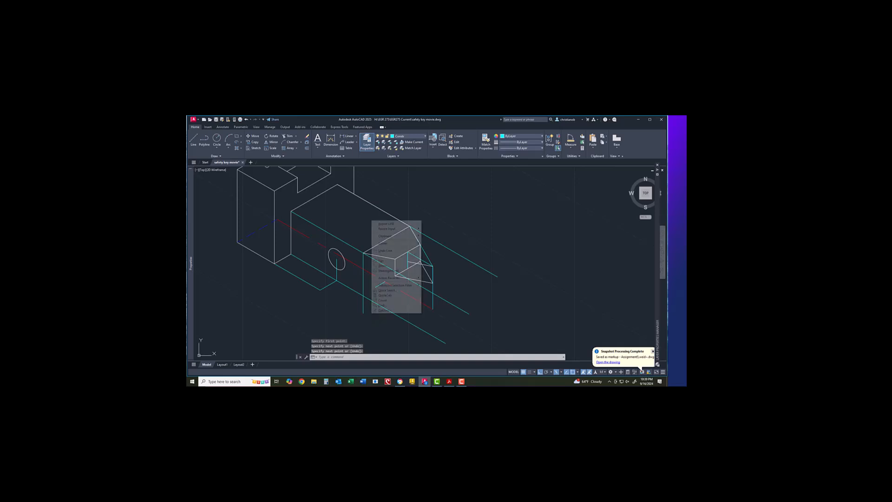
{"action": "left_click", "coordinate": [386, 223]}
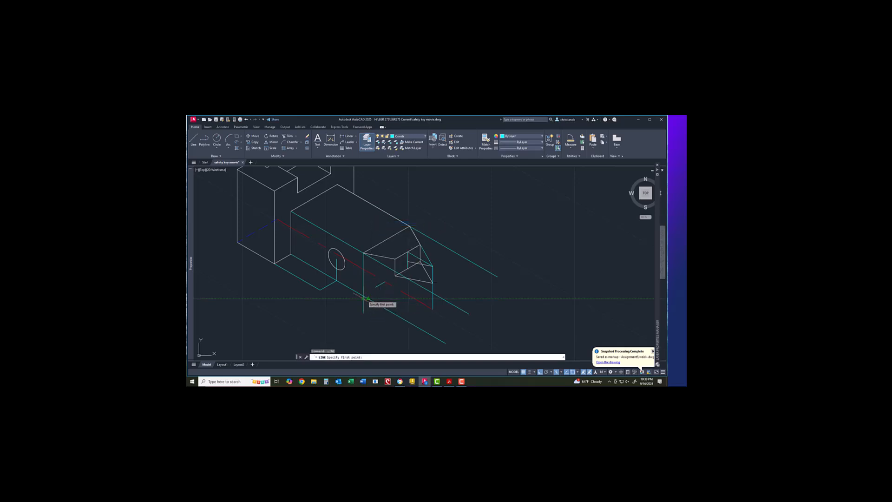
{"action": "left_click", "coordinate": [363, 298]}
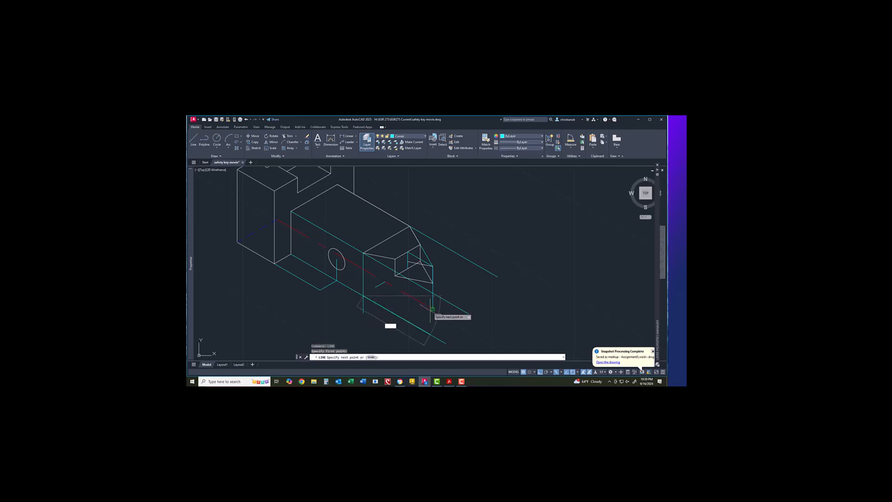
{"action": "right_click", "coordinate": [386, 322]}
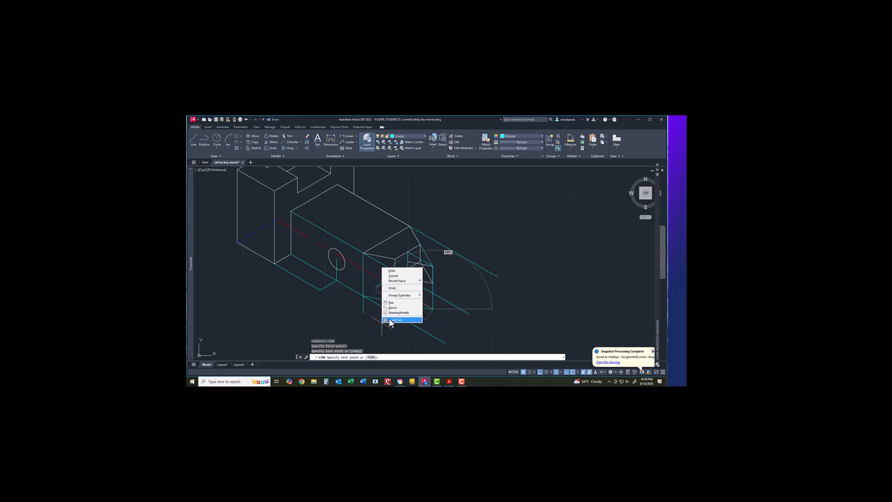
{"action": "left_click", "coordinate": [393, 270]}
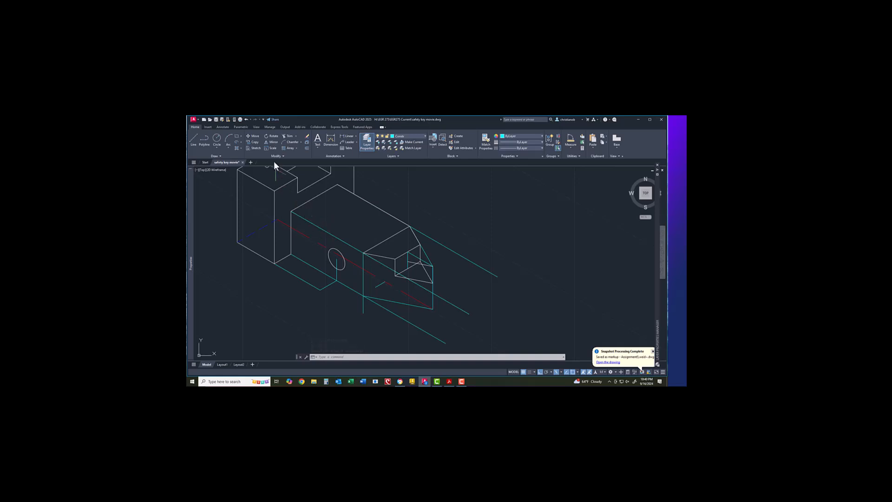
{"action": "left_click", "coordinate": [285, 137]}
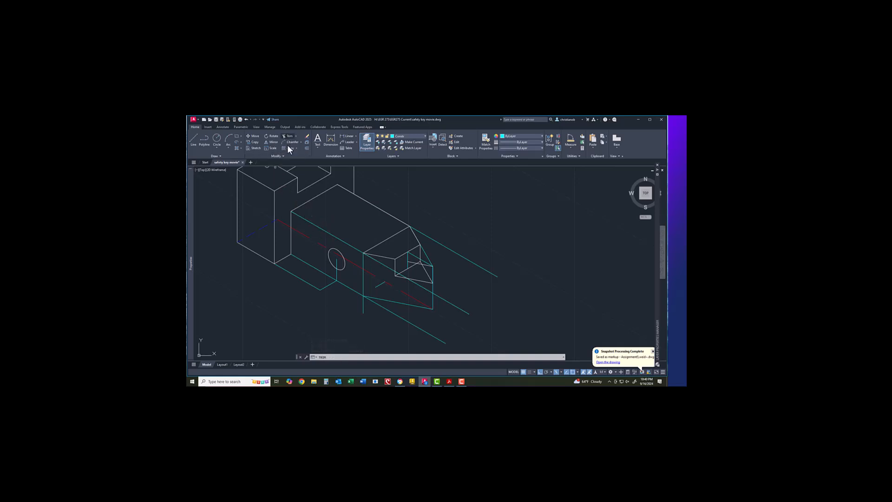
{"action": "left_click", "coordinate": [365, 307]}
{"action": "key", "text": "Escape"}
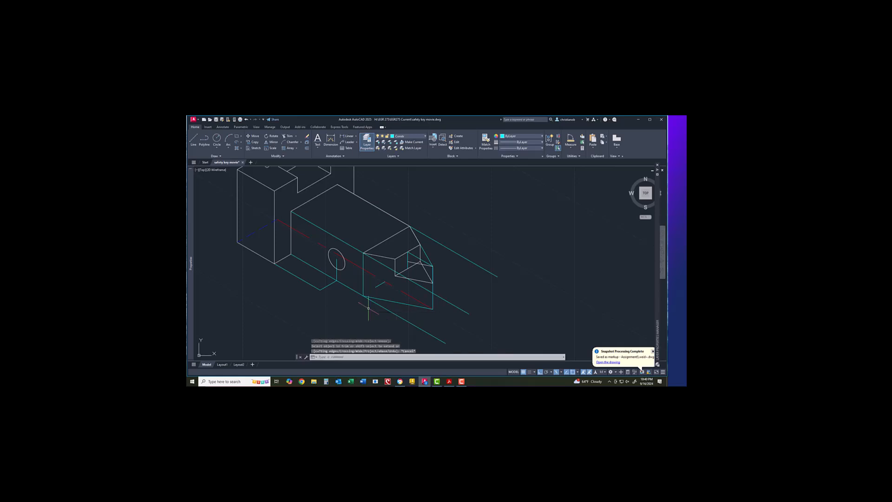
Step: Put the bottom edge and vertical line on layer 0
{"action": "left_click", "coordinate": [380, 300]}
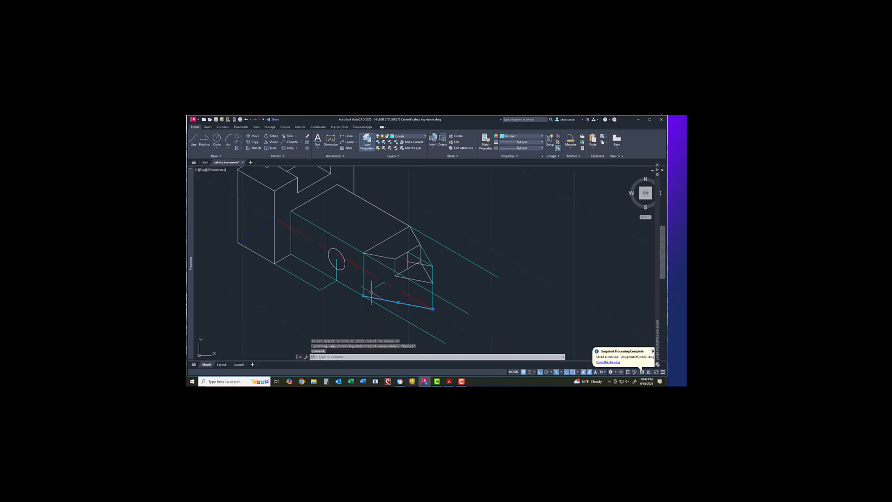
{"action": "left_click", "coordinate": [363, 281]}
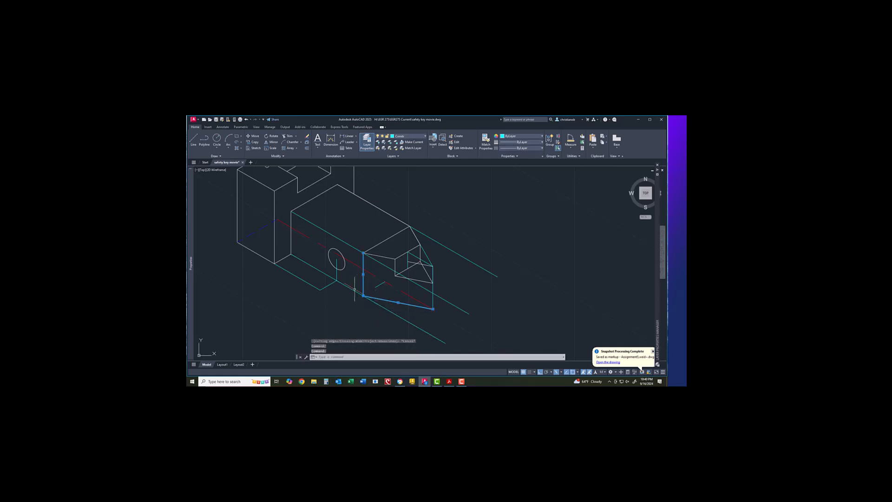
{"action": "right_click", "coordinate": [353, 254]}
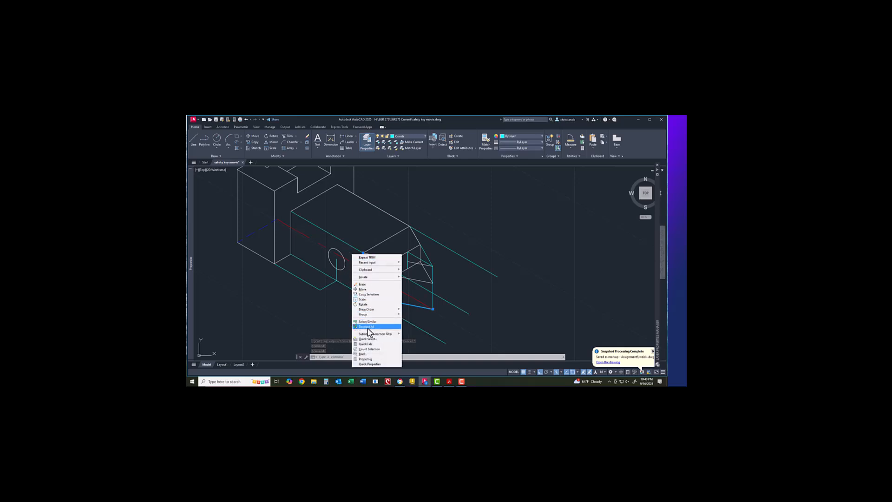
{"action": "left_click", "coordinate": [370, 358]}
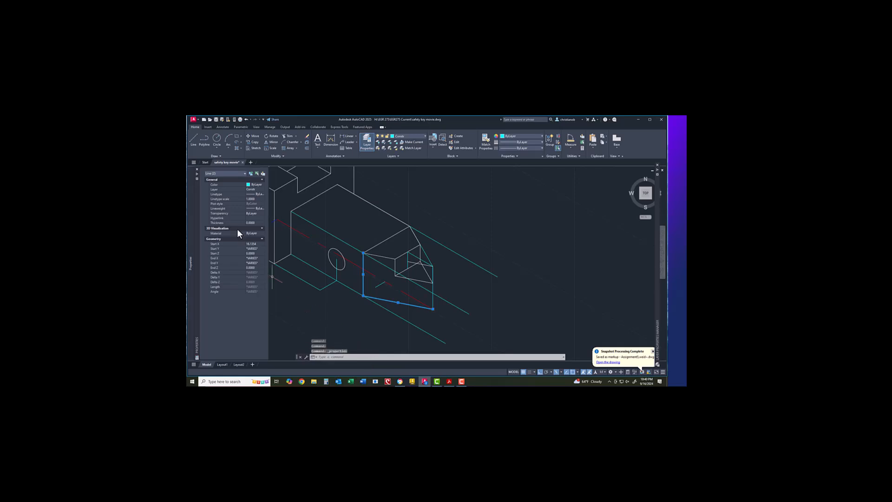
{"action": "left_click", "coordinate": [250, 189]}
{"action": "left_click", "coordinate": [253, 194]}
{"action": "key", "text": "Escape"}
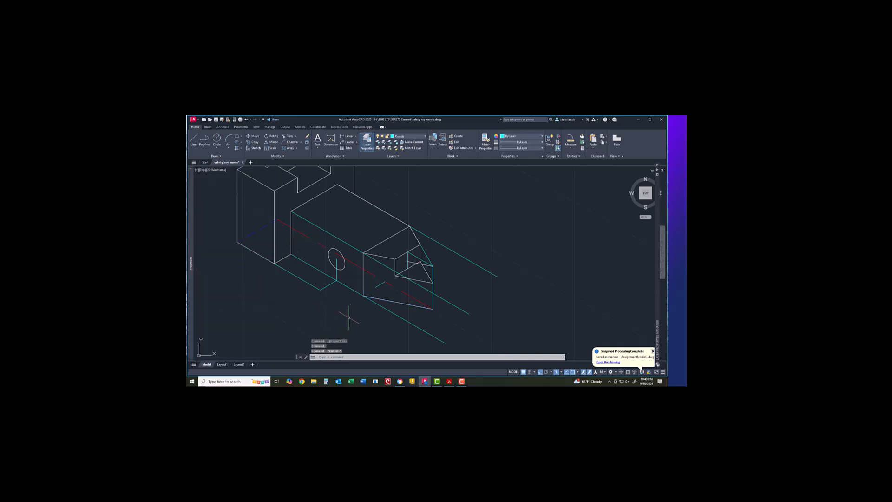
Step: Make layer 0 current and draw a vertical edge up from the box's lower corner
{"action": "scroll", "coordinate": [437, 317], "scroll_direction": "up", "scroll_amount": 2}
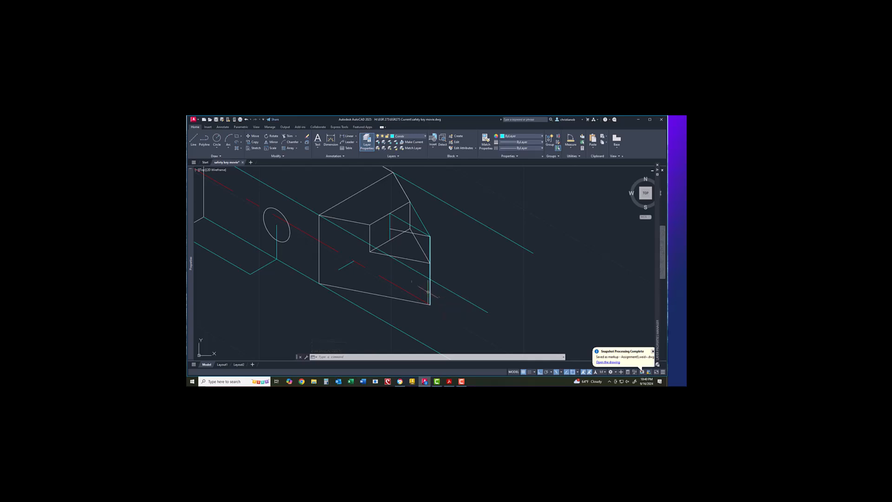
{"action": "left_click", "coordinate": [406, 135]}
{"action": "left_click", "coordinate": [406, 141]}
{"action": "left_click", "coordinate": [193, 138]}
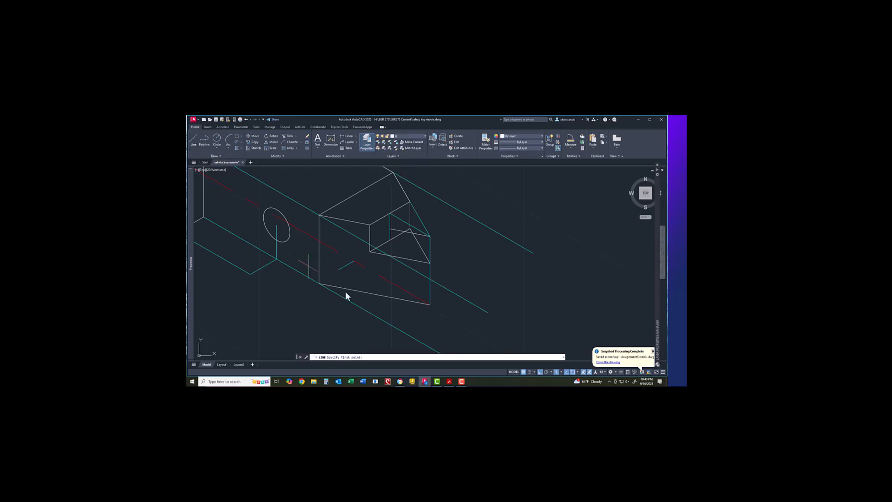
{"action": "left_click", "coordinate": [430, 304]}
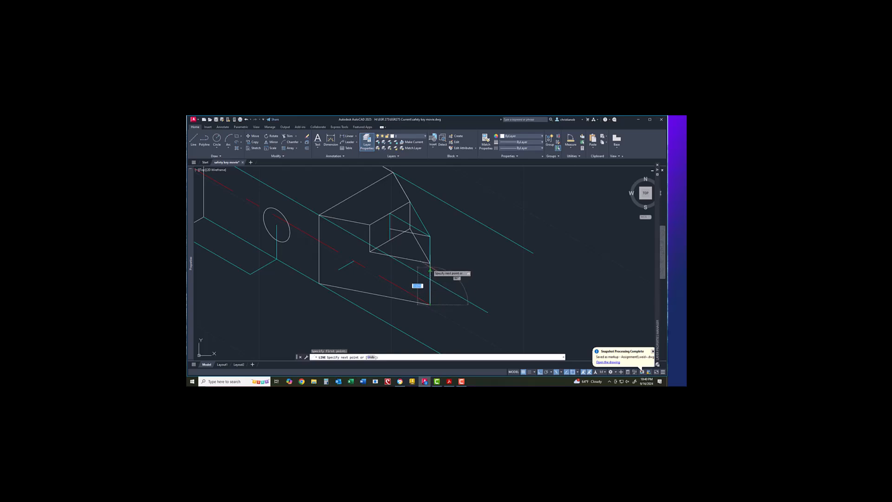
{"action": "left_click", "coordinate": [429, 264]}
{"action": "right_click", "coordinate": [464, 280]}
{"action": "left_click", "coordinate": [472, 284]}
Step: Draw another edge from the box corner toward the end cut
{"action": "scroll", "coordinate": [456, 305], "scroll_direction": "down", "scroll_amount": 3}
{"action": "right_click", "coordinate": [376, 319]}
{"action": "left_click", "coordinate": [386, 229]}
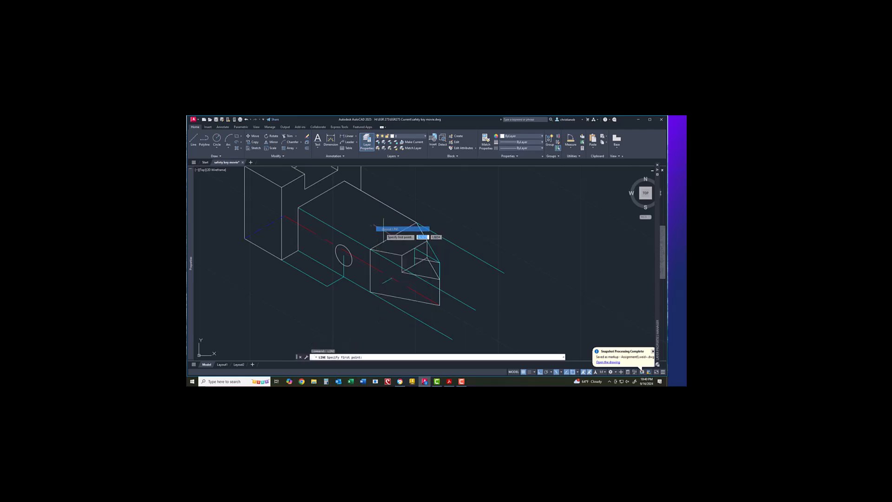
{"action": "left_click", "coordinate": [298, 251]}
{"action": "left_click", "coordinate": [371, 294]}
{"action": "right_click", "coordinate": [375, 302]}
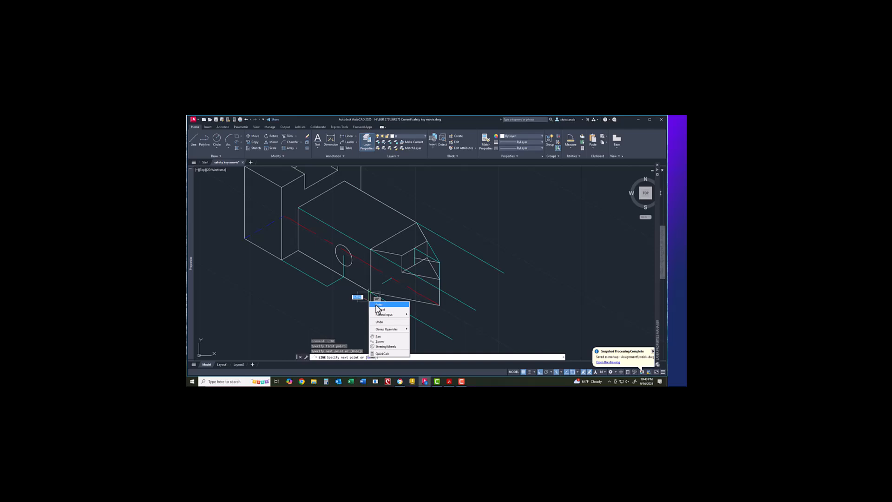
{"action": "left_click", "coordinate": [378, 305]}
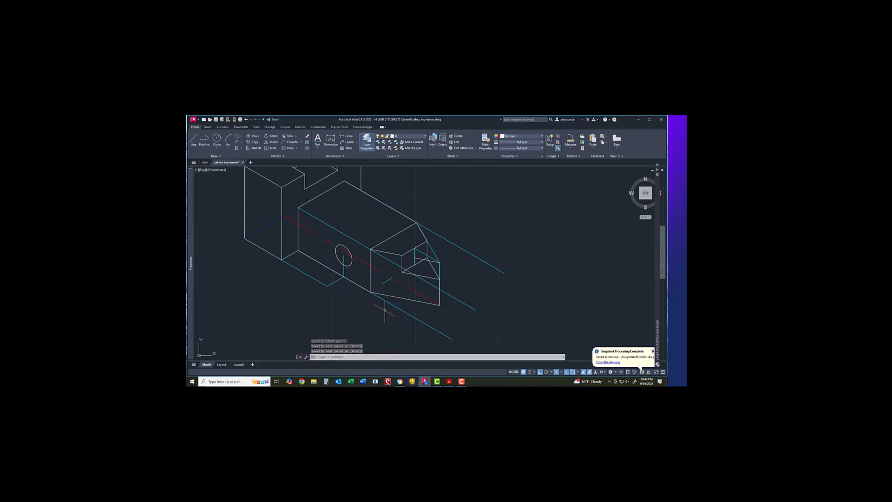
{"action": "scroll", "coordinate": [384, 310], "scroll_direction": "down", "scroll_amount": 2}
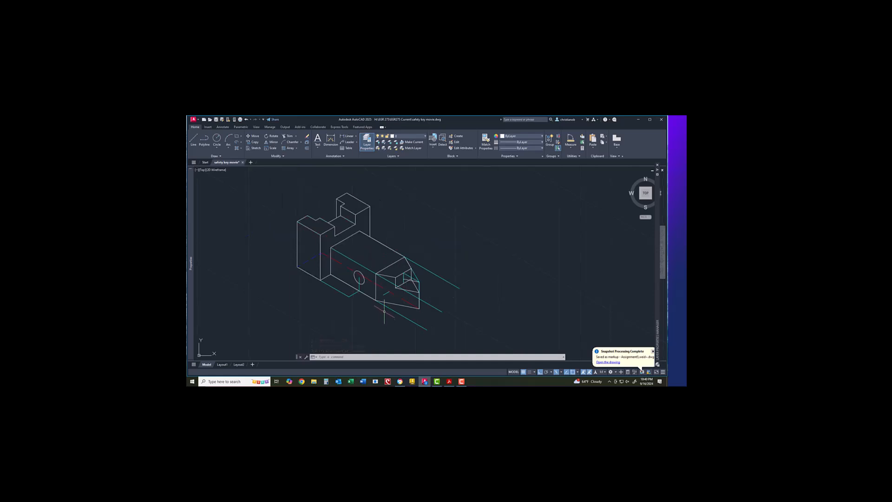
Step: Hide the cyan Constr construction layer
{"action": "left_click", "coordinate": [403, 135]}
{"action": "left_click", "coordinate": [379, 154]}
{"action": "scroll", "coordinate": [435, 292], "scroll_direction": "up", "scroll_amount": 2}
{"action": "left_click", "coordinate": [437, 286]}
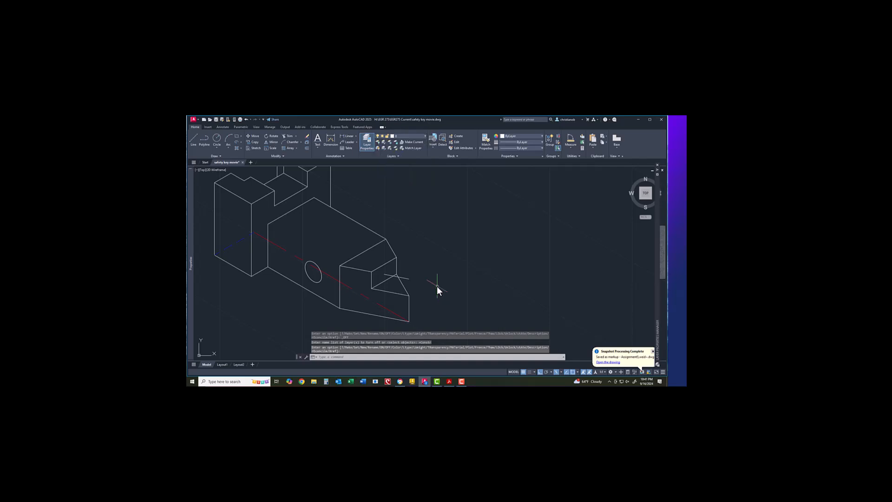
Step: Erase the stray short line near the notch
{"action": "left_click", "coordinate": [405, 277]}
{"action": "right_click", "coordinate": [409, 278]}
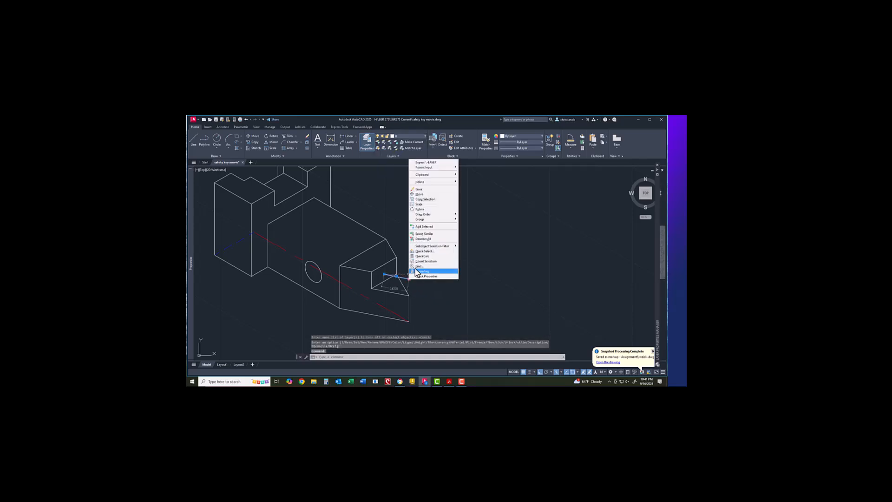
{"action": "left_click", "coordinate": [420, 191]}
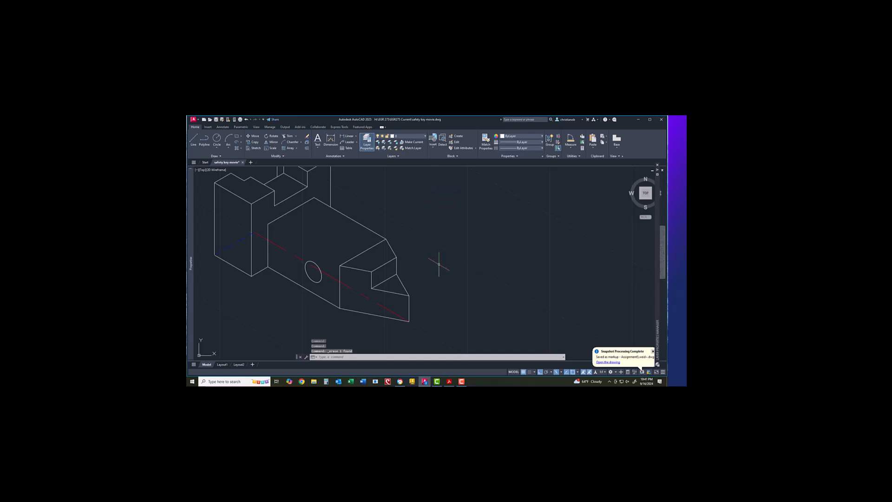
{"action": "scroll", "coordinate": [445, 269], "scroll_direction": "down", "scroll_amount": 2}
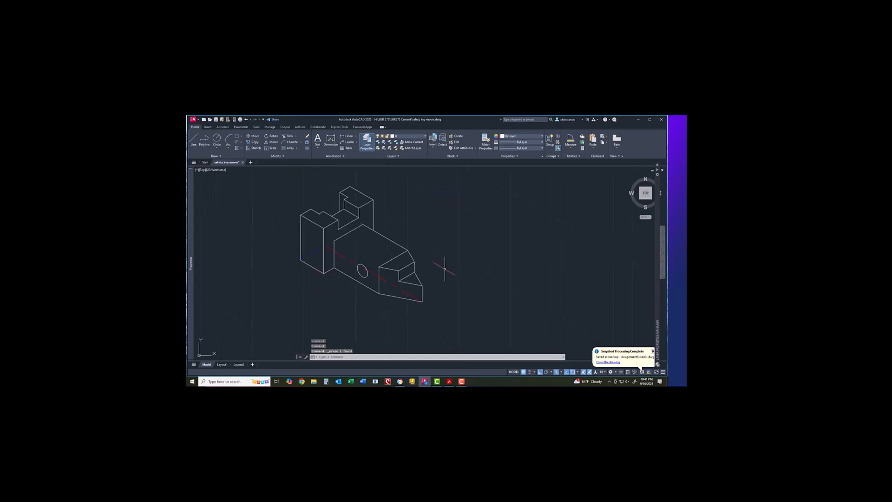
{"action": "scroll", "coordinate": [335, 265], "scroll_direction": "up", "scroll_amount": 2}
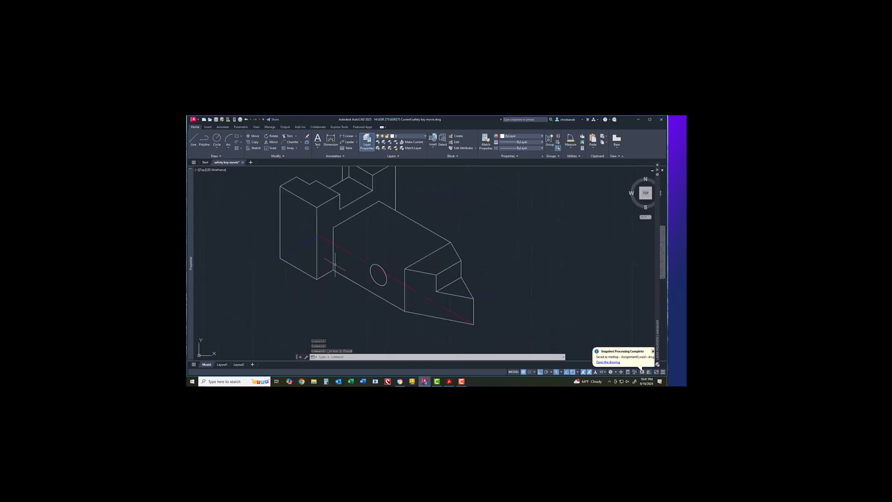
{"action": "scroll", "coordinate": [335, 265], "scroll_direction": "down", "scroll_amount": 2}
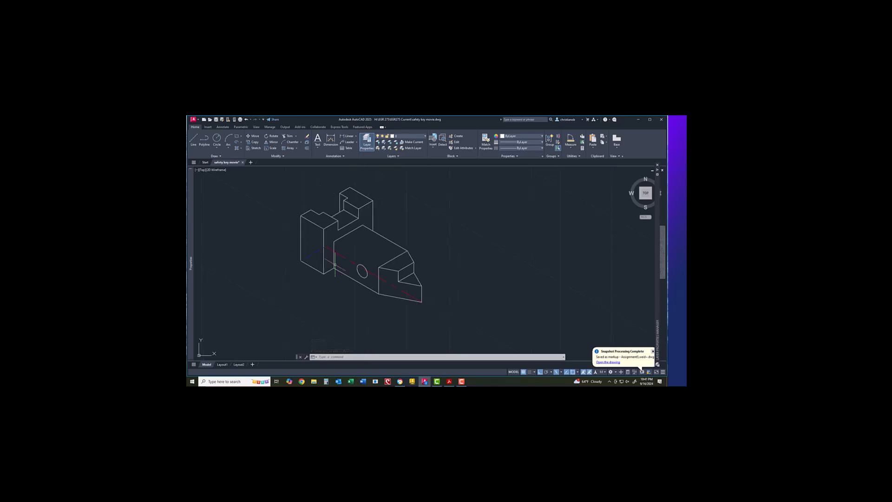
Step: On the Center layer and Isoplane Right, draw a centerline through the hole along the block
{"action": "left_click", "coordinate": [406, 137]}
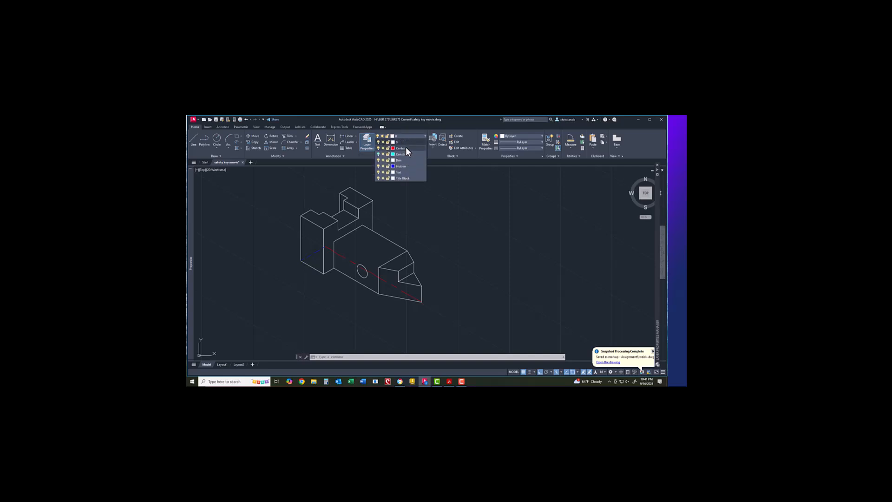
{"action": "left_click", "coordinate": [406, 148]}
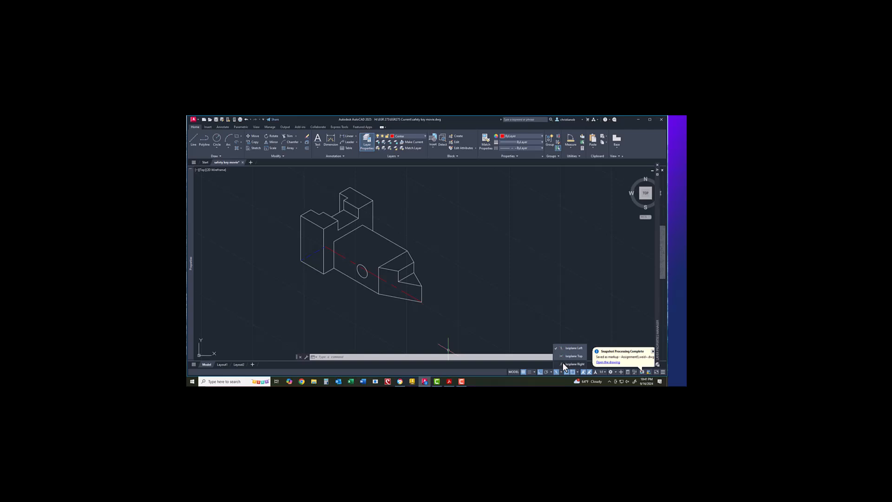
{"action": "left_click", "coordinate": [563, 363]}
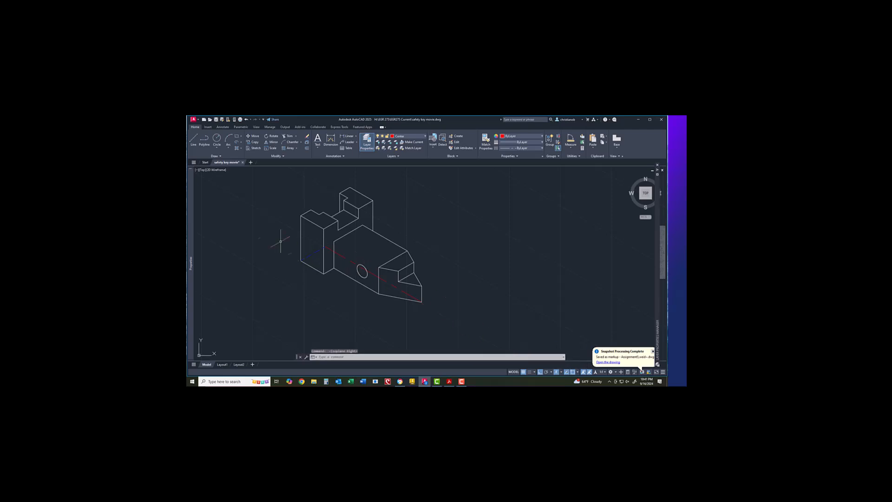
{"action": "left_click", "coordinate": [195, 140]}
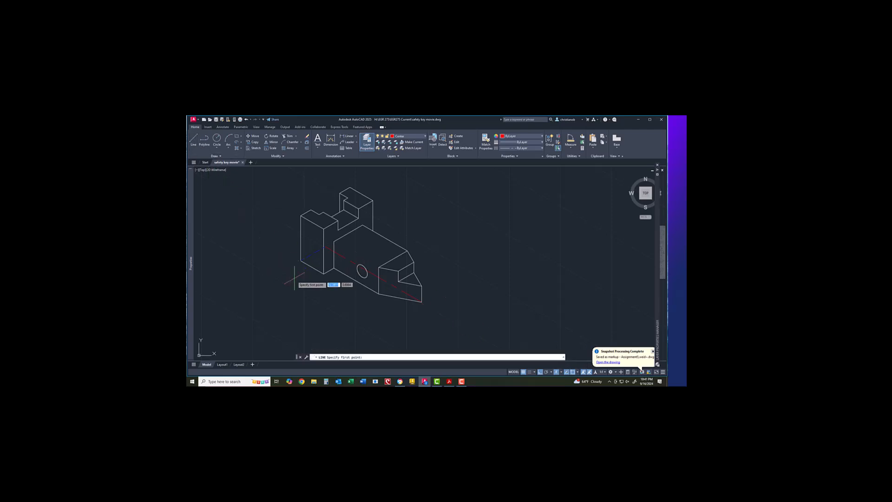
{"action": "left_click", "coordinate": [357, 261]}
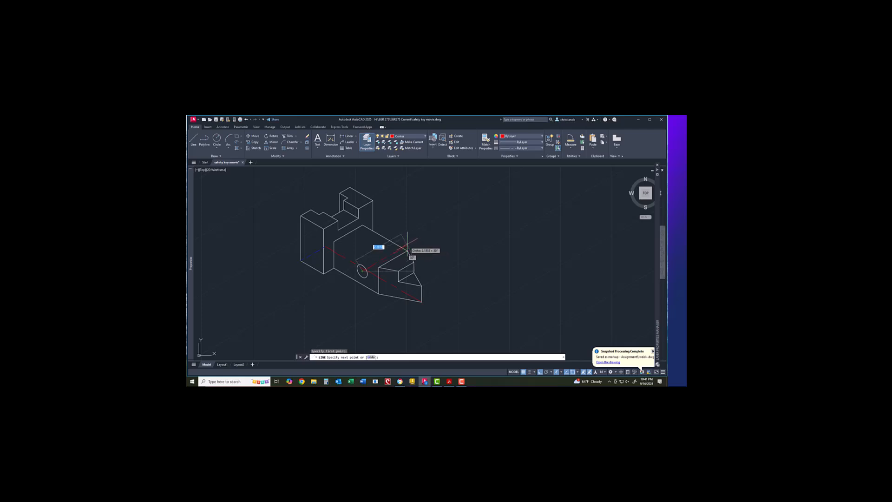
{"action": "left_click", "coordinate": [408, 252]}
{"action": "right_click", "coordinate": [436, 263]}
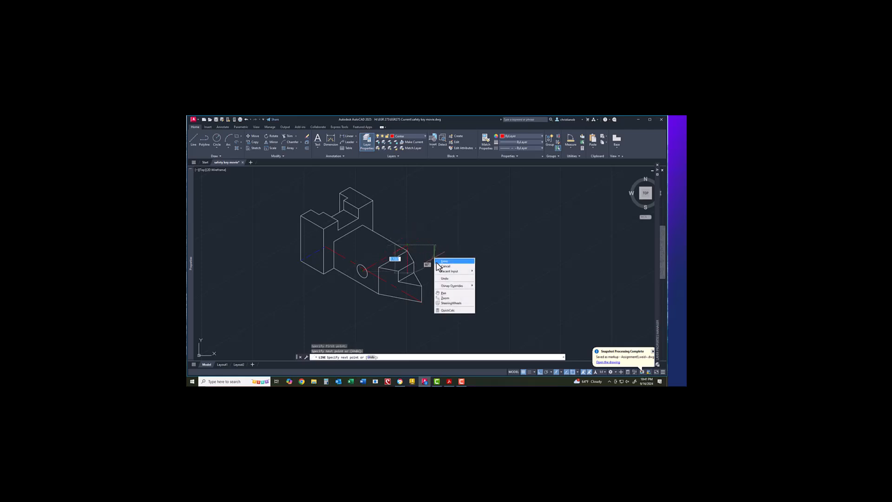
{"action": "left_click", "coordinate": [439, 262]}
{"action": "scroll", "coordinate": [368, 282], "scroll_direction": "up", "scroll_amount": 4}
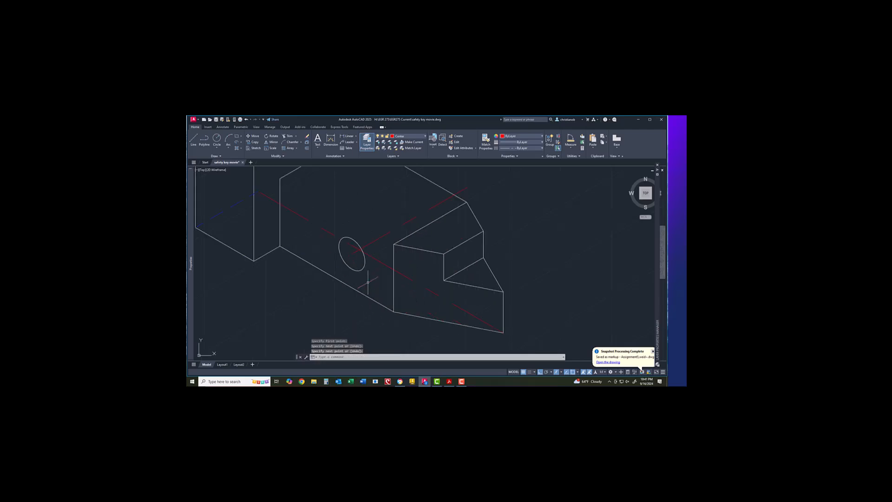
{"action": "scroll", "coordinate": [368, 282], "scroll_direction": "down", "scroll_amount": 2}
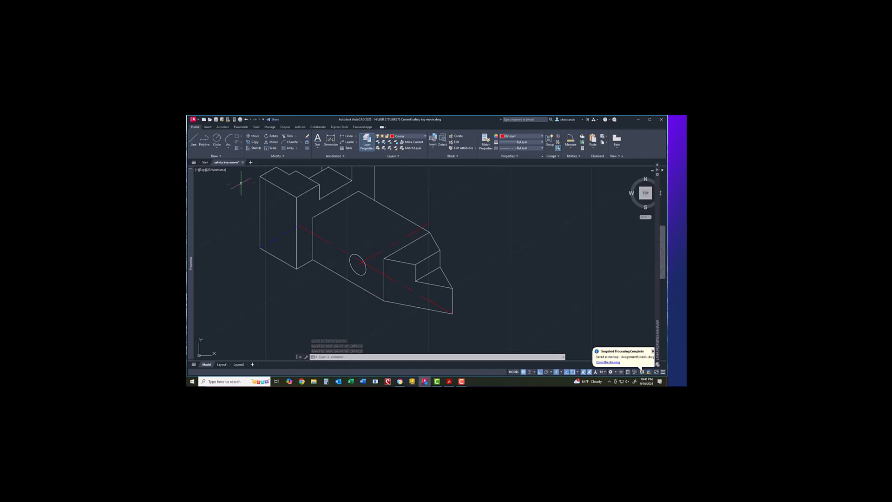
Step: Make layer 0 current, draw a line from the snapped corner, then erase it
{"action": "left_click", "coordinate": [413, 135]}
{"action": "left_click", "coordinate": [412, 142]}
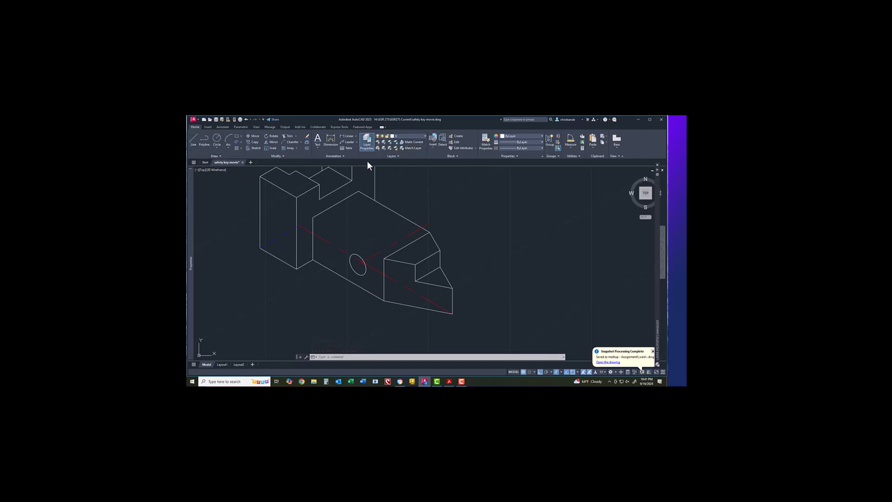
{"action": "left_click", "coordinate": [193, 138]}
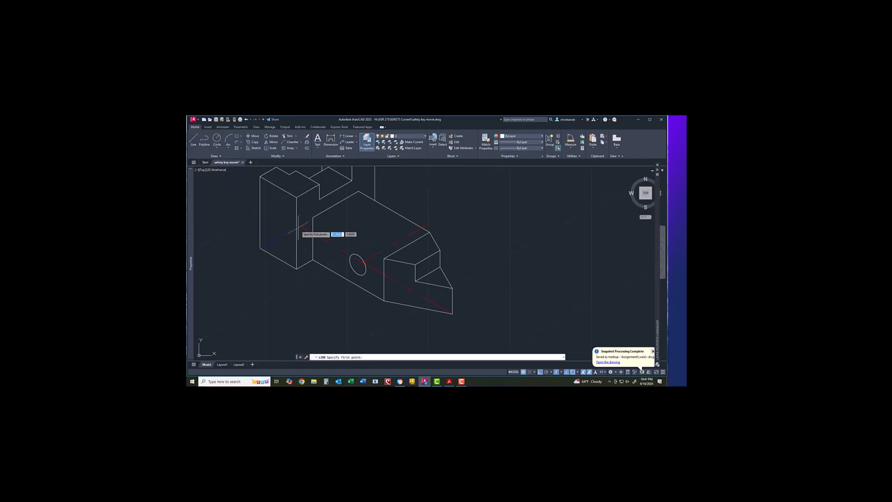
{"action": "left_click", "coordinate": [313, 217]}
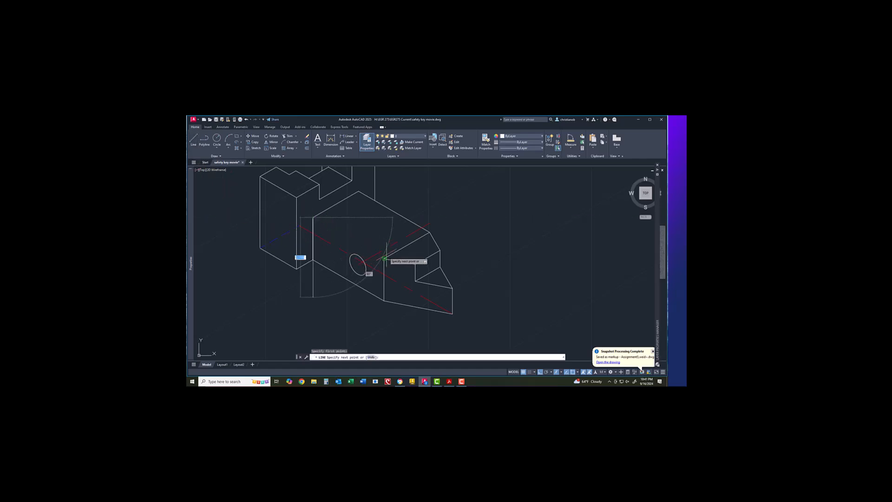
{"action": "right_click", "coordinate": [427, 258]}
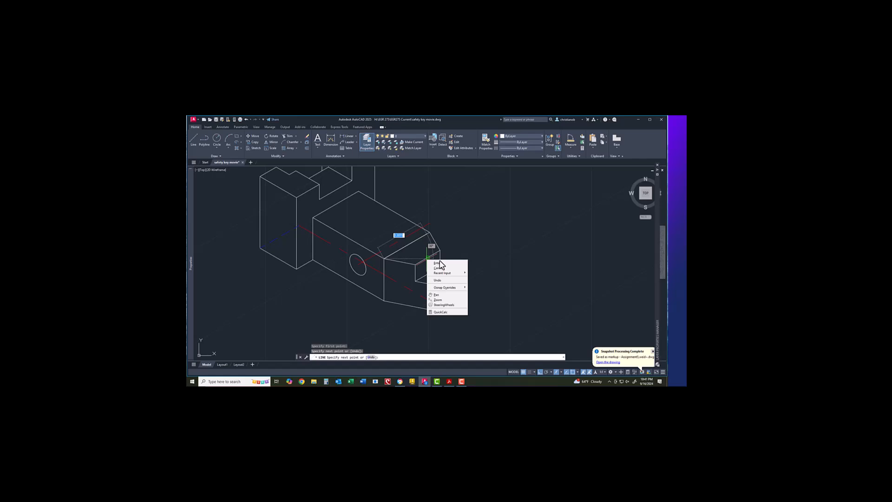
{"action": "left_click", "coordinate": [441, 261]}
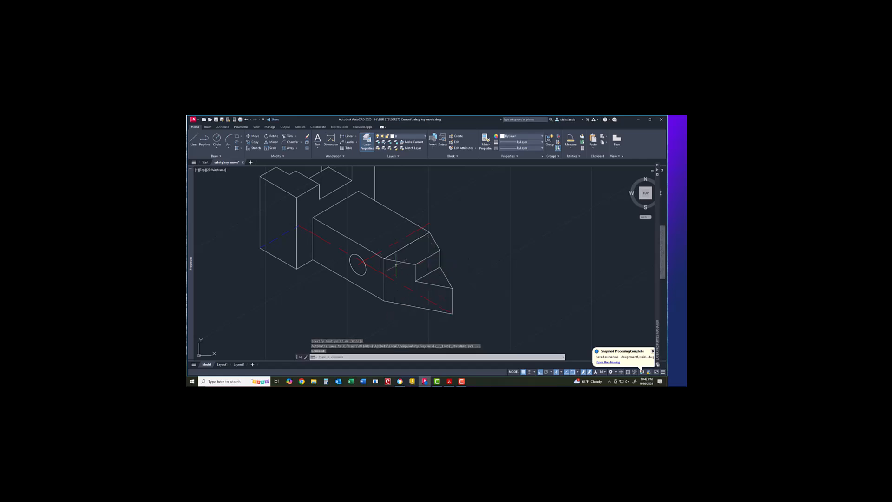
{"action": "left_click", "coordinate": [398, 250]}
{"action": "right_click", "coordinate": [399, 250]}
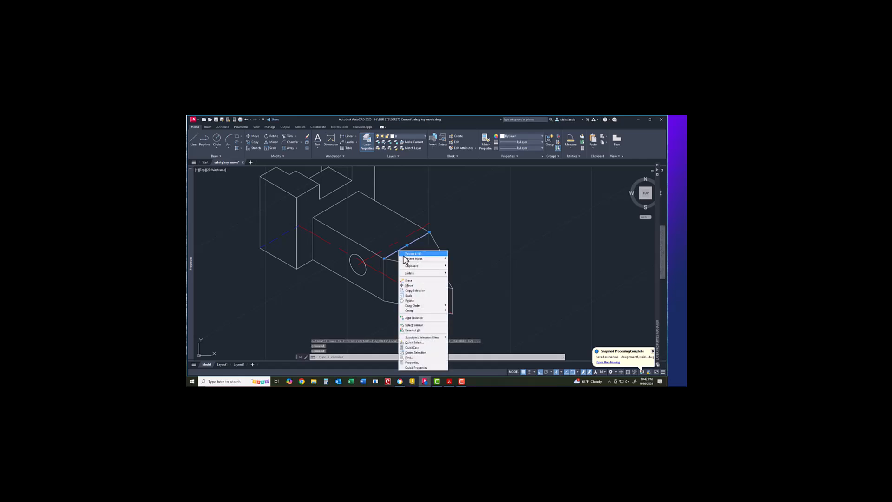
{"action": "left_click", "coordinate": [409, 282]}
{"action": "scroll", "coordinate": [424, 296], "scroll_direction": "up", "scroll_amount": 2}
{"action": "scroll", "coordinate": [424, 296], "scroll_direction": "down", "scroll_amount": 2}
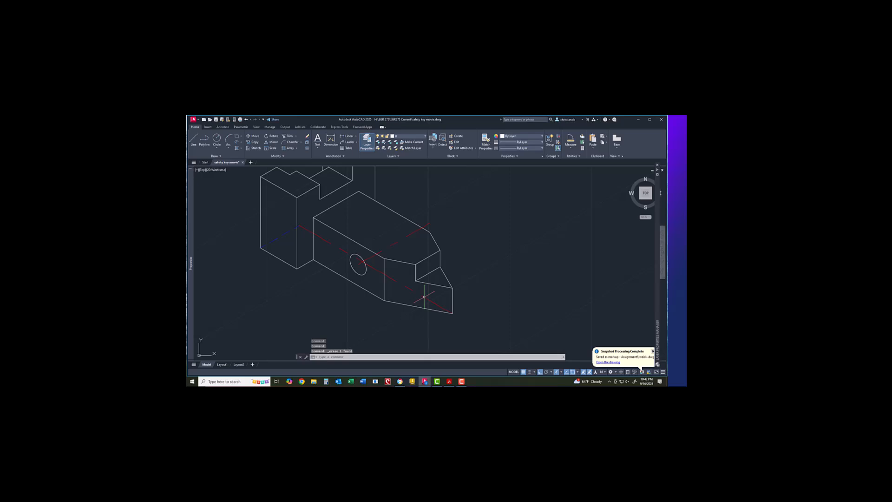
{"action": "scroll", "coordinate": [424, 296], "scroll_direction": "down", "scroll_amount": 2}
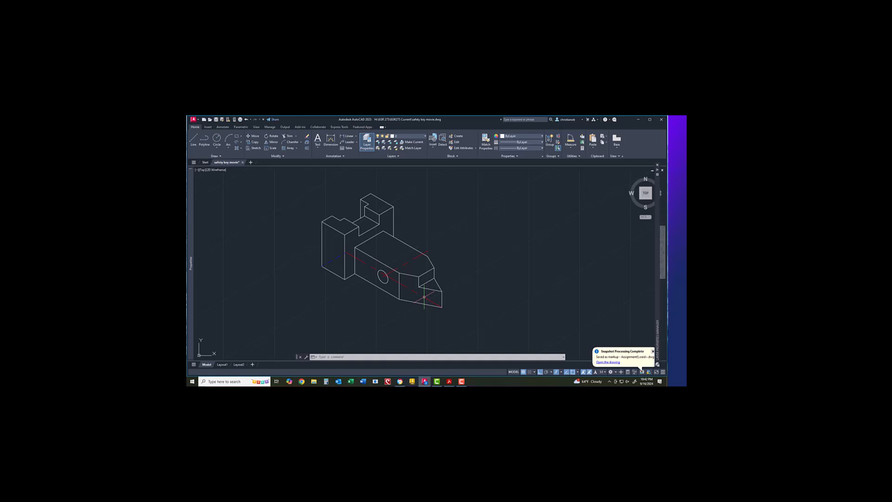
Step: Save the drawing from the application menu
{"action": "left_click", "coordinate": [197, 119]}
{"action": "left_click", "coordinate": [208, 171]}
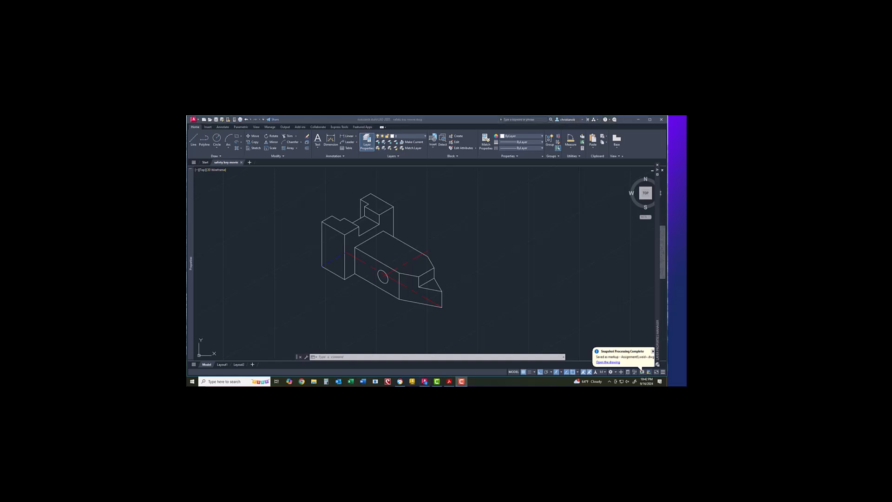
{"action": "scroll", "coordinate": [375, 272], "scroll_direction": "up", "scroll_amount": 7}
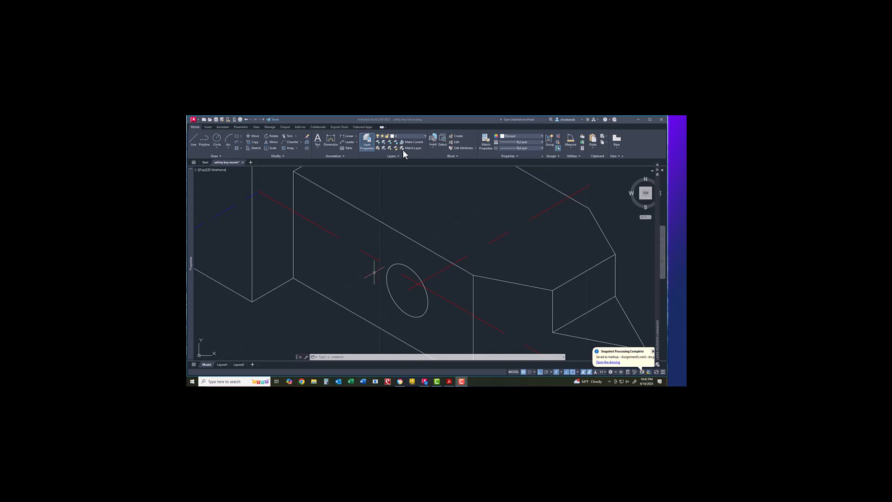
Step: Make Center the current layer and switch drafting to the left isometric plane
{"action": "left_click", "coordinate": [406, 136]}
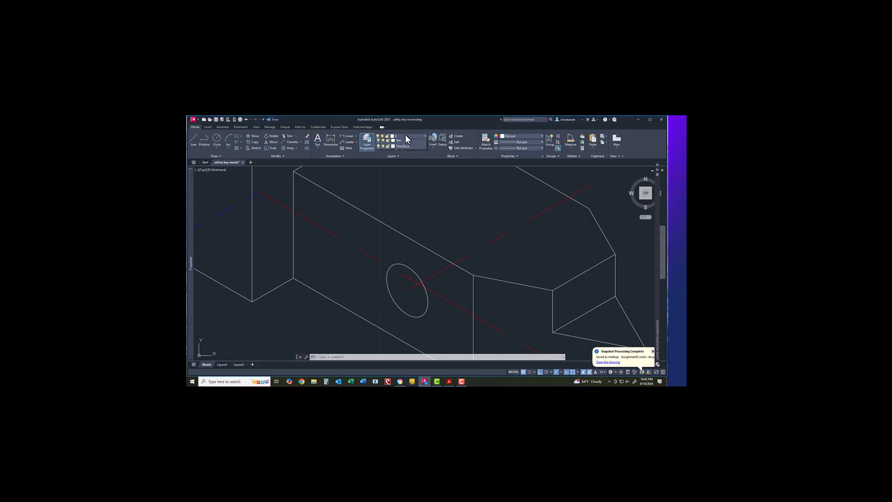
{"action": "left_click", "coordinate": [405, 136]}
{"action": "left_click", "coordinate": [402, 149]}
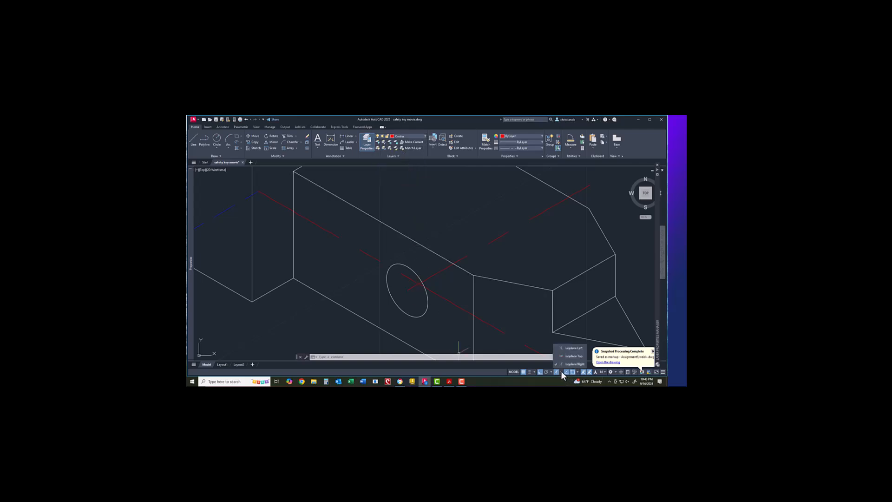
{"action": "left_click", "coordinate": [563, 347]}
Step: Draw the first red centerline upward from the hole centre
{"action": "left_click", "coordinate": [195, 137]}
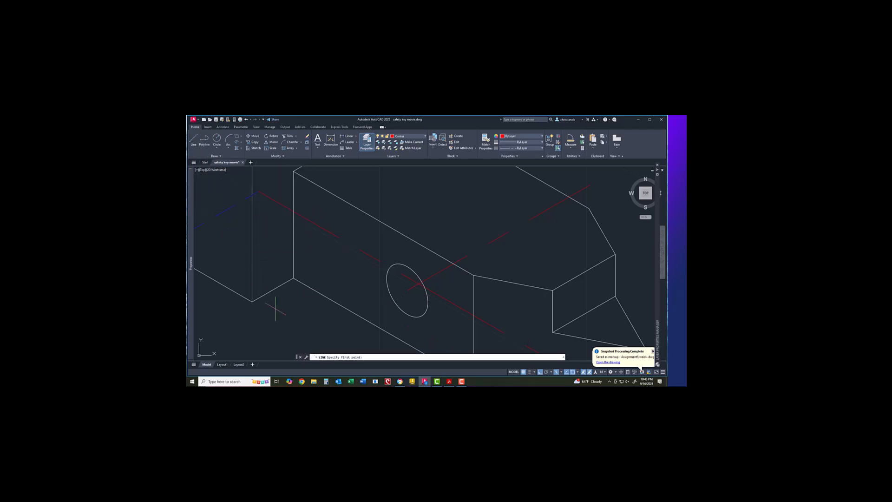
{"action": "left_click", "coordinate": [407, 290]}
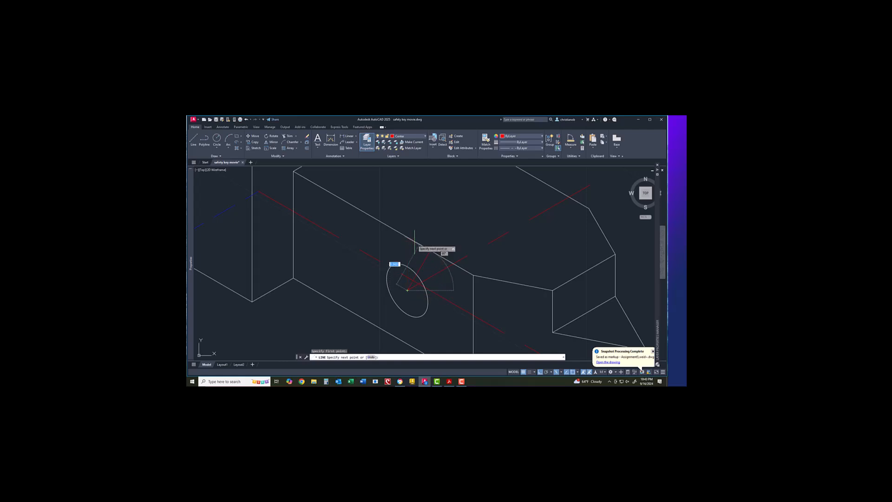
{"action": "left_click", "coordinate": [407, 253]}
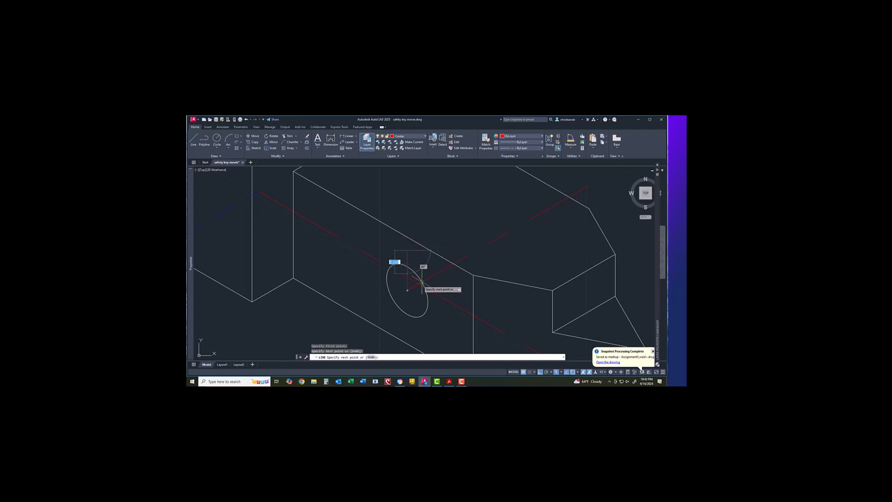
{"action": "right_click", "coordinate": [419, 283]}
{"action": "left_click", "coordinate": [428, 287]}
Step: Draw three more red centerlines from the ellipse centre along the isometric axes
{"action": "right_click", "coordinate": [411, 299]}
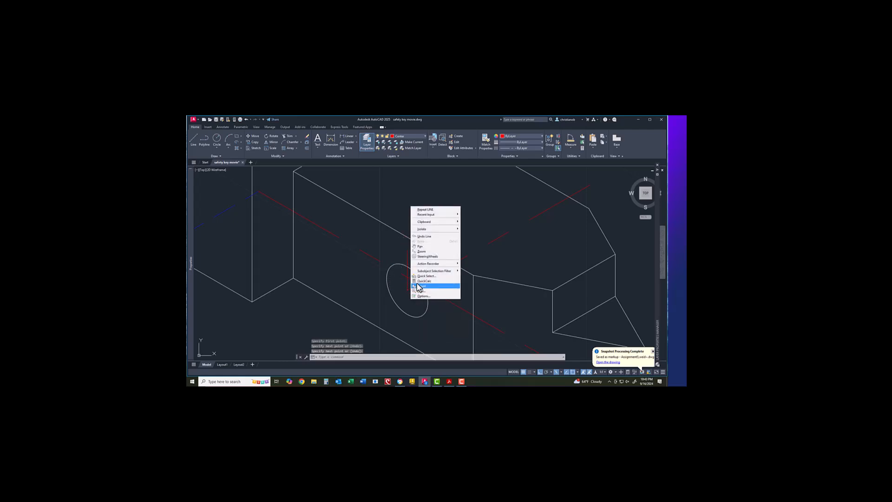
{"action": "left_click", "coordinate": [423, 208]}
{"action": "left_click", "coordinate": [408, 290]}
{"action": "right_click", "coordinate": [414, 327]}
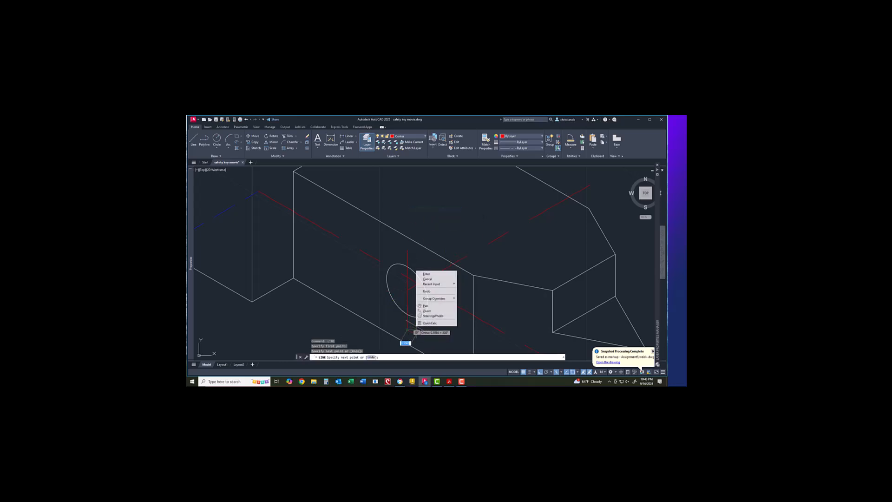
{"action": "left_click", "coordinate": [432, 279]}
{"action": "right_click", "coordinate": [422, 298]}
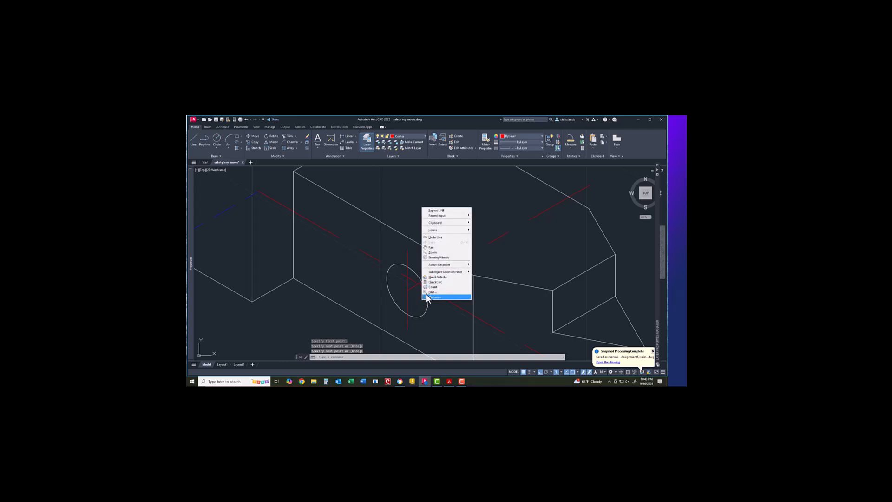
{"action": "left_click", "coordinate": [442, 210]}
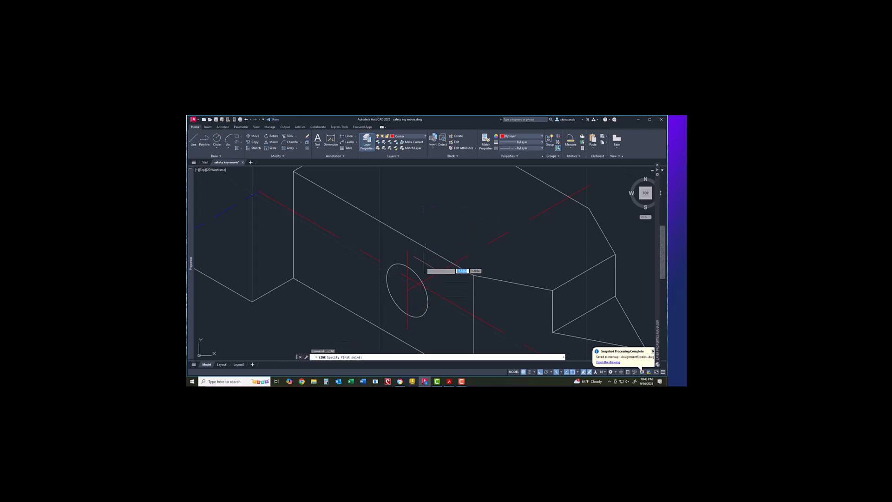
{"action": "left_click", "coordinate": [407, 290]}
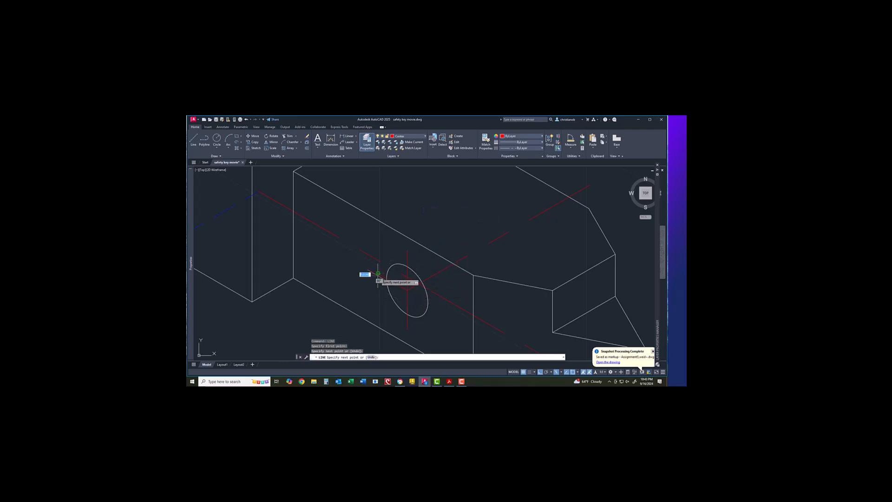
{"action": "right_click", "coordinate": [417, 296]}
{"action": "left_click", "coordinate": [428, 301]}
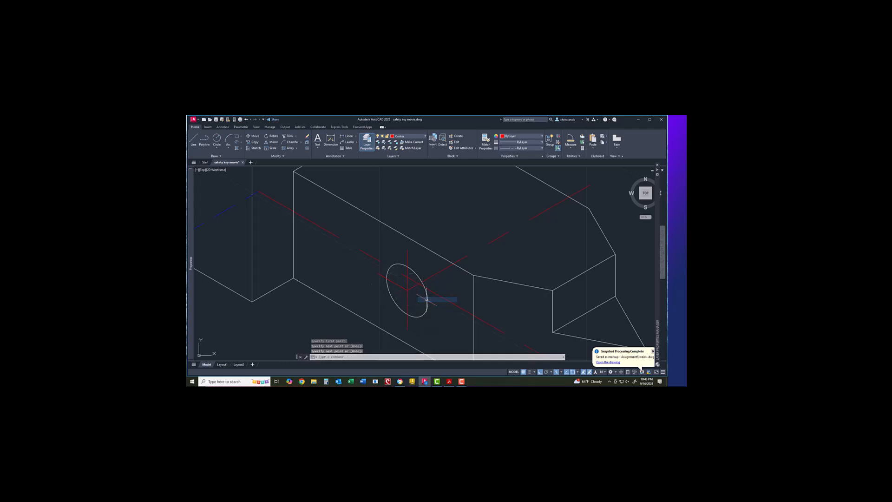
{"action": "right_click", "coordinate": [426, 301]}
{"action": "left_click", "coordinate": [444, 212]}
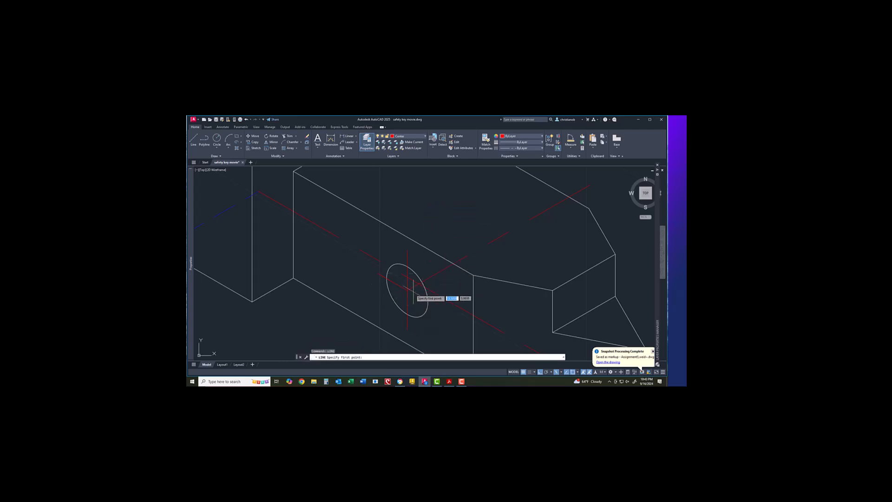
{"action": "left_click", "coordinate": [408, 290]}
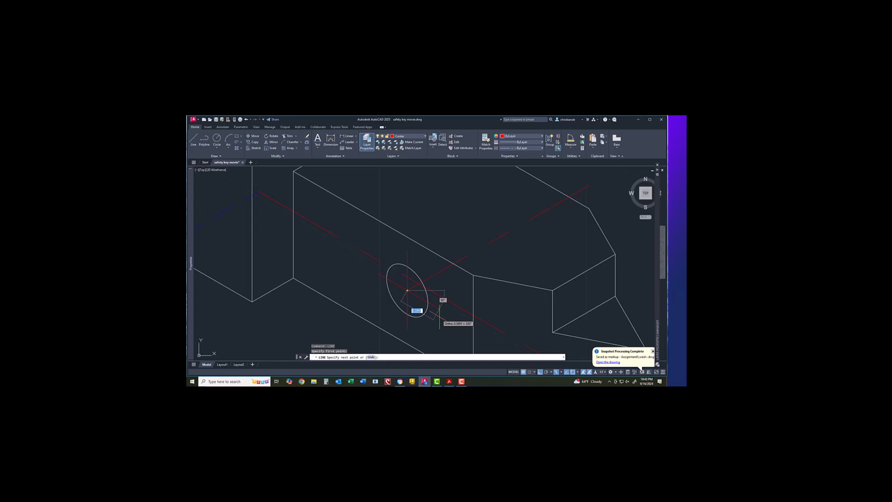
{"action": "right_click", "coordinate": [436, 318]}
{"action": "left_click", "coordinate": [442, 321]}
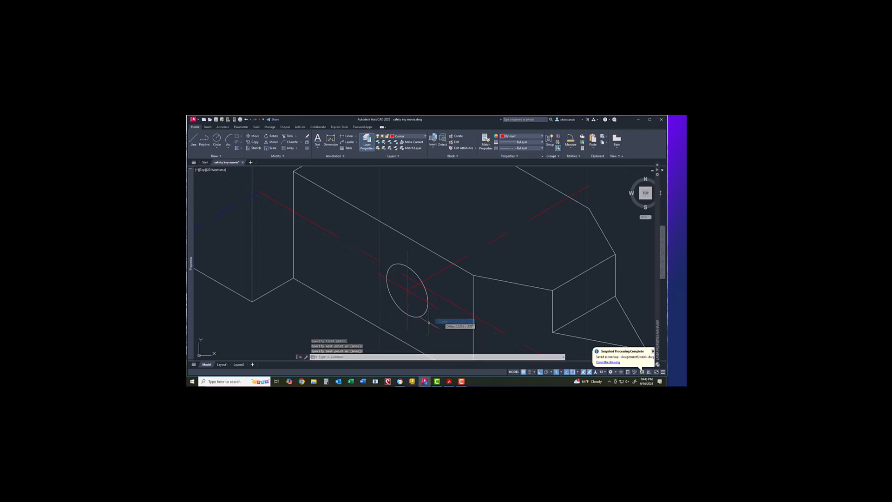
{"action": "scroll", "coordinate": [414, 316], "scroll_direction": "up", "scroll_amount": 3}
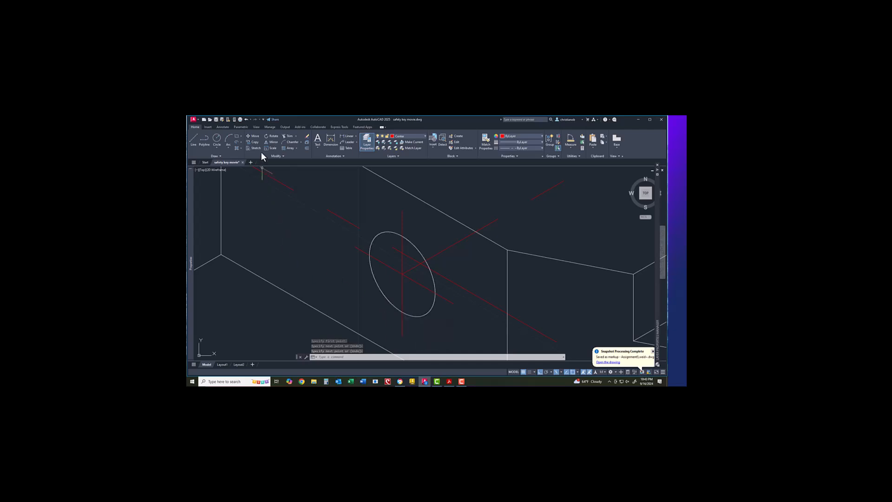
Step: Try a centre-diameter circle, then an elliptical arc, at the red intersection, cancelling both
{"action": "left_click", "coordinate": [218, 147]}
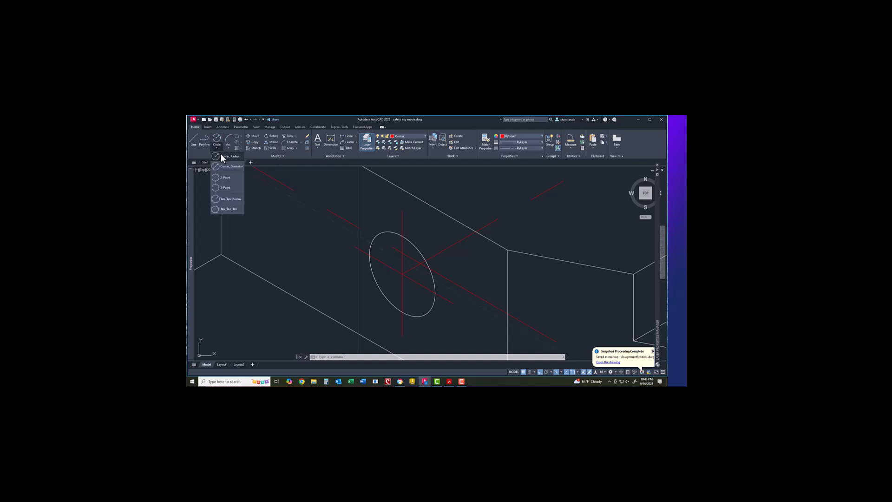
{"action": "left_click", "coordinate": [223, 157]}
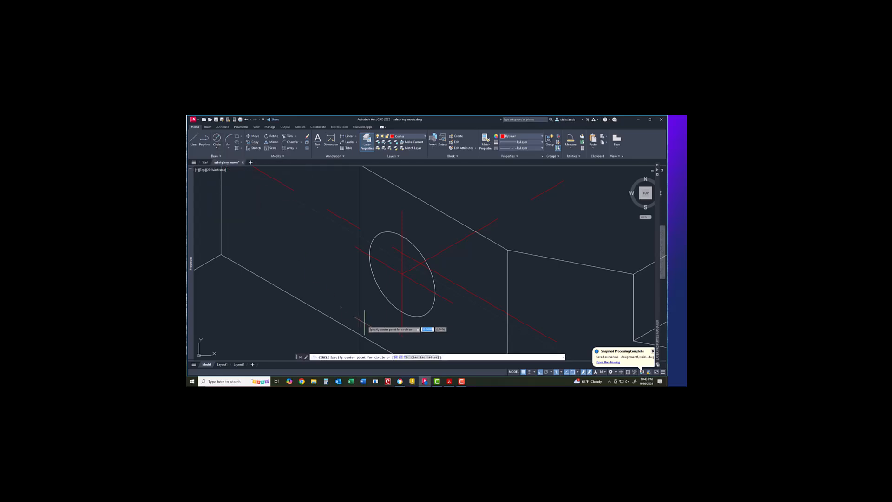
{"action": "left_click", "coordinate": [403, 275]}
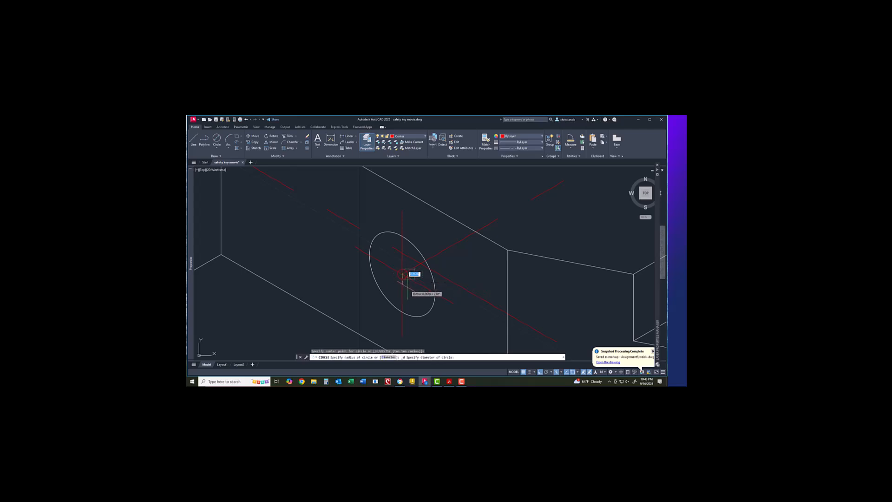
{"action": "key", "text": "Escape"}
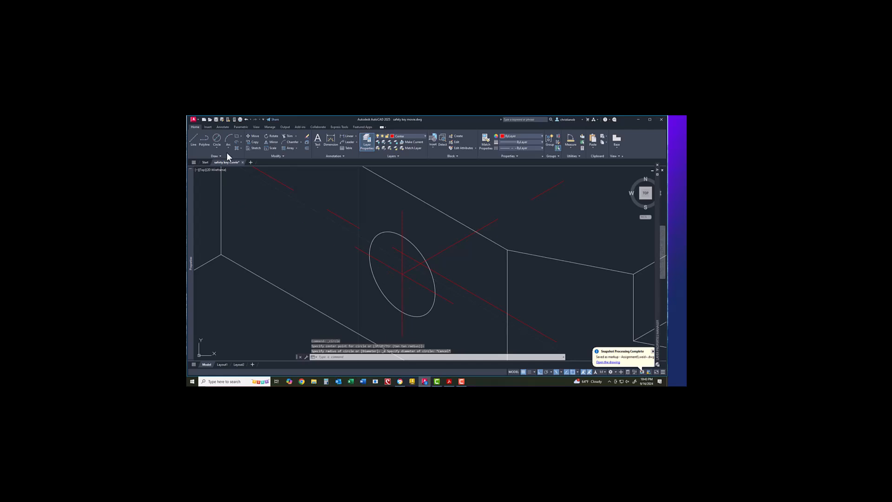
{"action": "left_click", "coordinate": [240, 143]}
{"action": "left_click", "coordinate": [245, 171]}
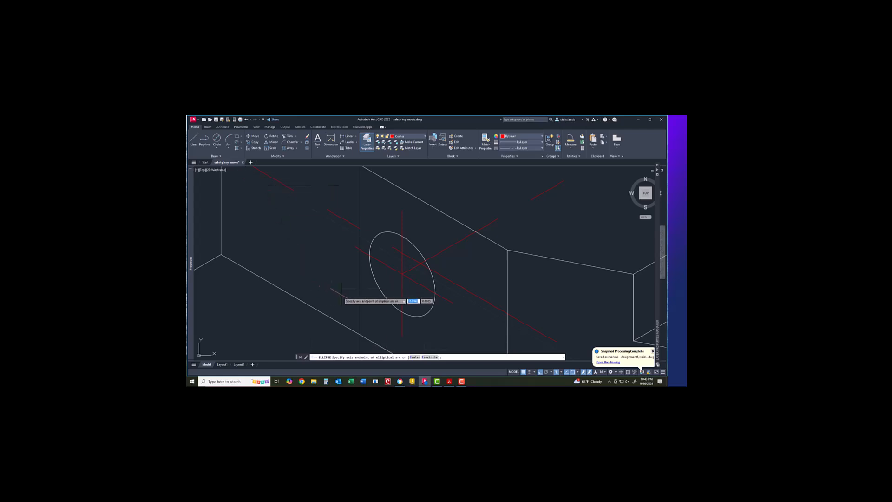
{"action": "left_click", "coordinate": [403, 277]}
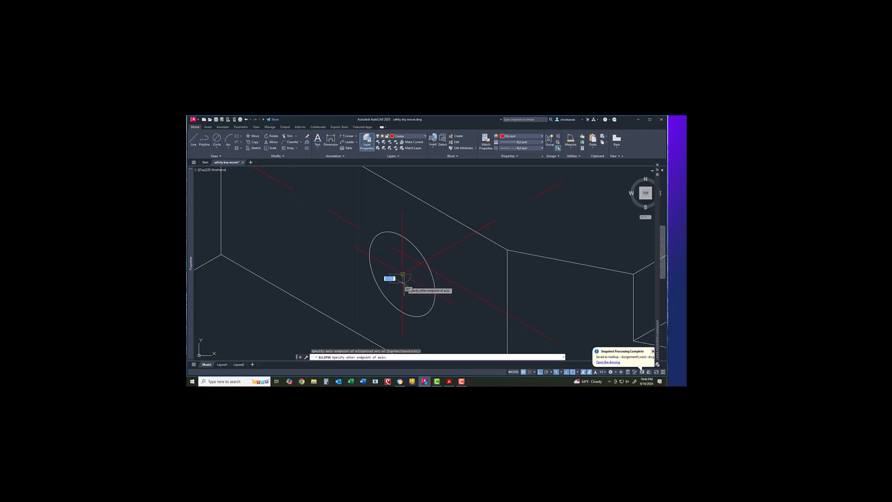
{"action": "key", "text": "Escape"}
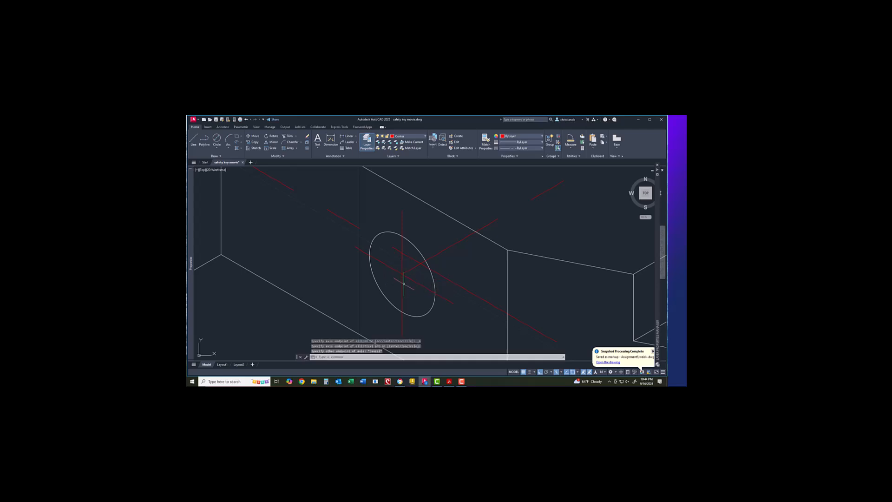
Step: Draw a small isocircle arc centred at the red intersection with set start and end angles
{"action": "left_click", "coordinate": [240, 141]}
{"action": "left_click", "coordinate": [251, 171]}
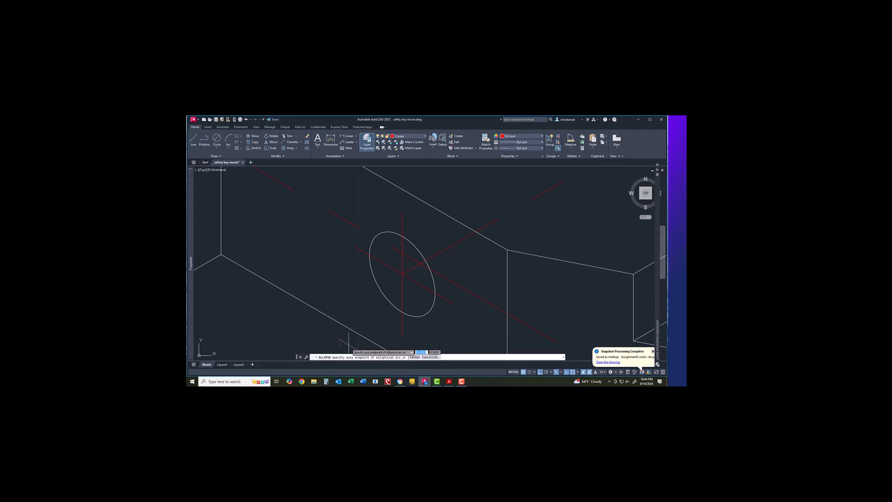
{"action": "left_click", "coordinate": [434, 358]}
{"action": "left_click", "coordinate": [402, 274]}
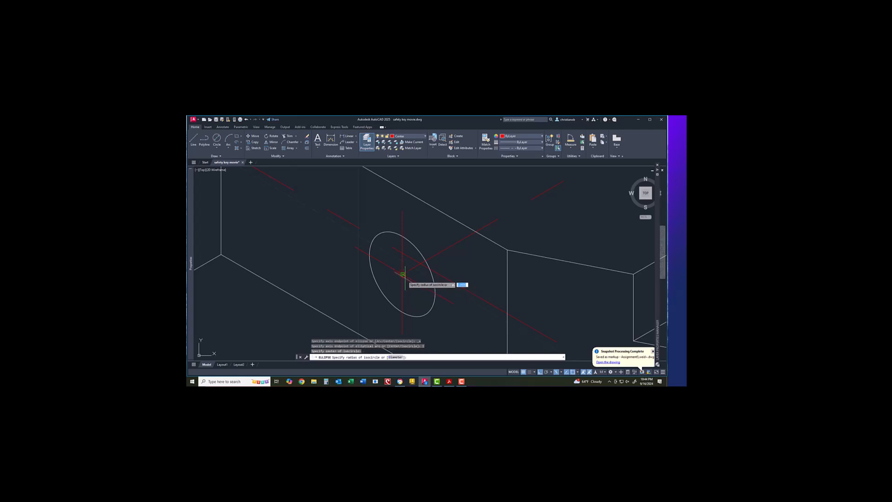
{"action": "left_click", "coordinate": [406, 279]}
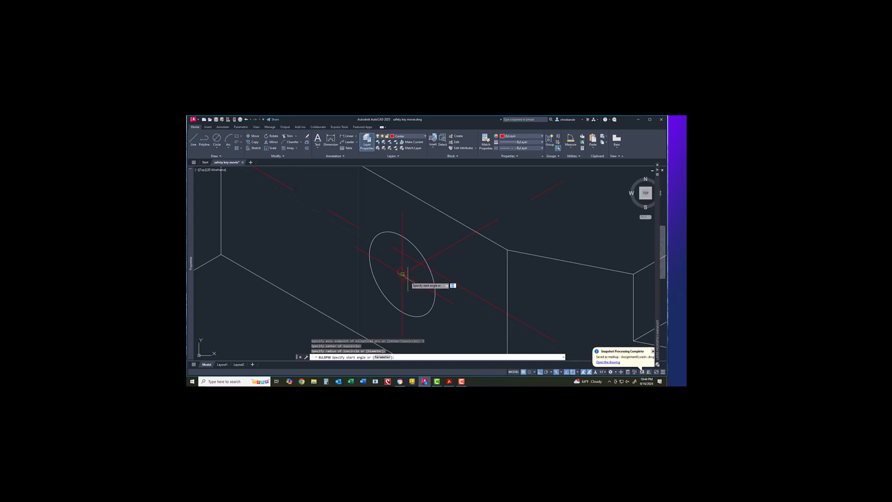
{"action": "left_click", "coordinate": [454, 304]}
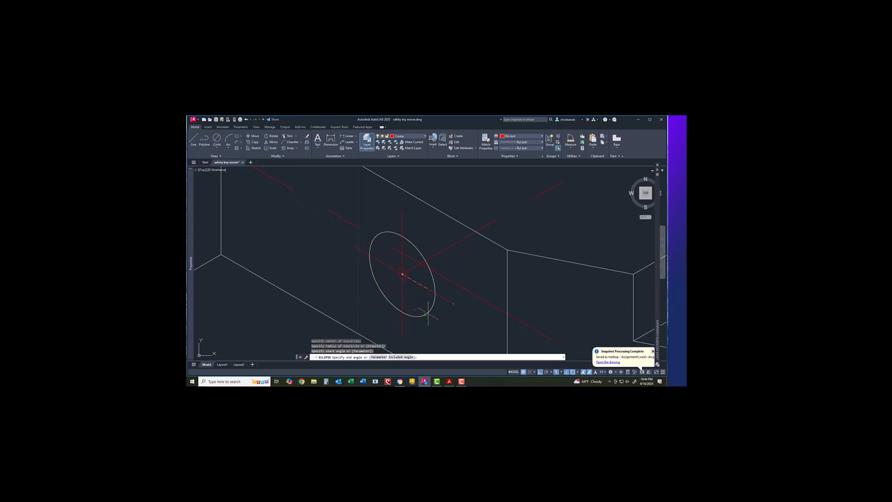
{"action": "left_click", "coordinate": [444, 309]}
Step: Trim part of the small red ellipse and the vertical centerline segment inside it
{"action": "scroll", "coordinate": [407, 294], "scroll_direction": "down", "scroll_amount": 2}
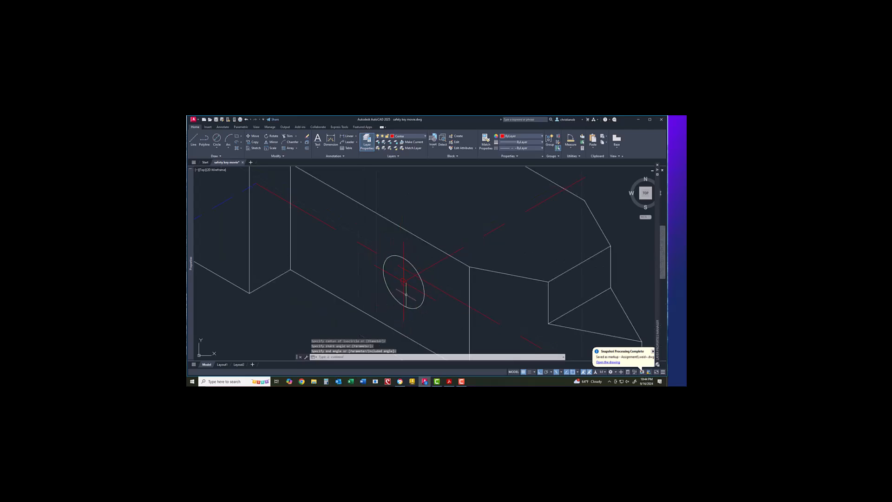
{"action": "scroll", "coordinate": [406, 294], "scroll_direction": "up", "scroll_amount": 6}
{"action": "scroll", "coordinate": [406, 294], "scroll_direction": "down", "scroll_amount": 2}
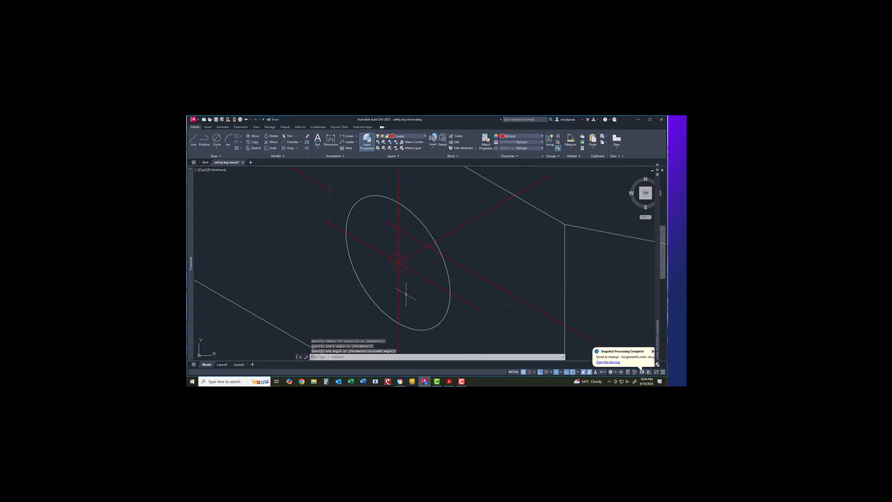
{"action": "scroll", "coordinate": [406, 293], "scroll_direction": "up", "scroll_amount": 2}
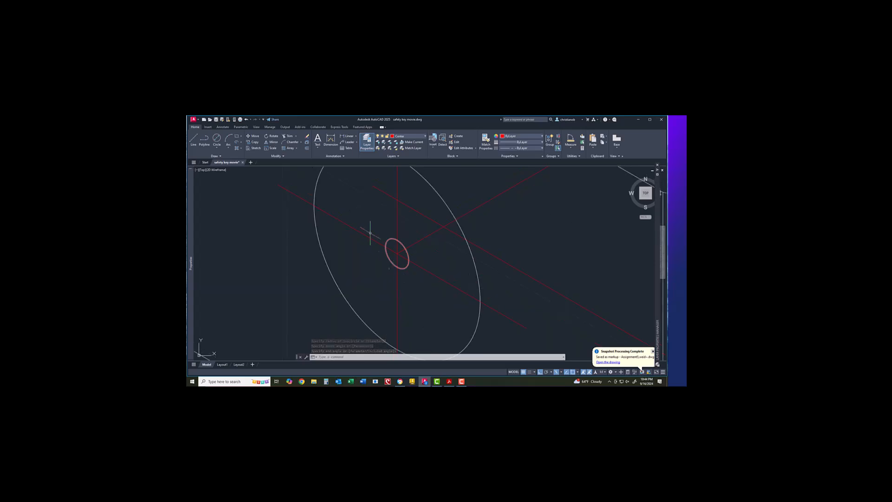
{"action": "left_click", "coordinate": [288, 136]}
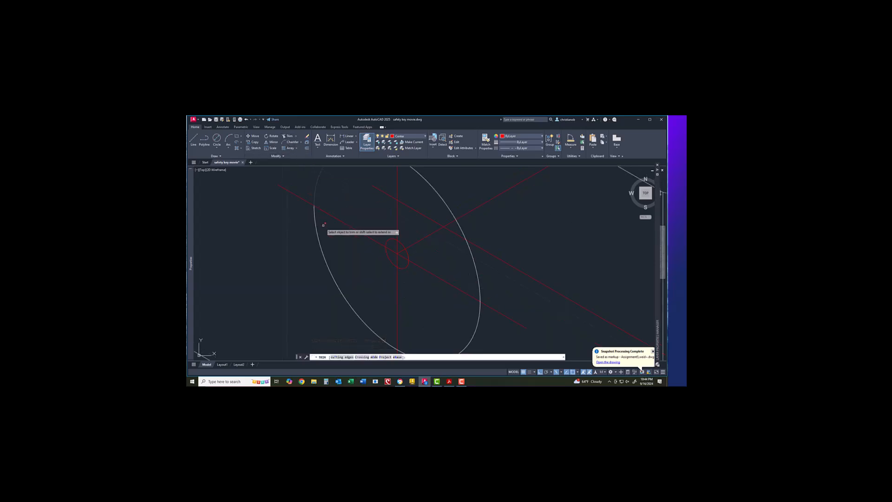
{"action": "left_click", "coordinate": [391, 251]}
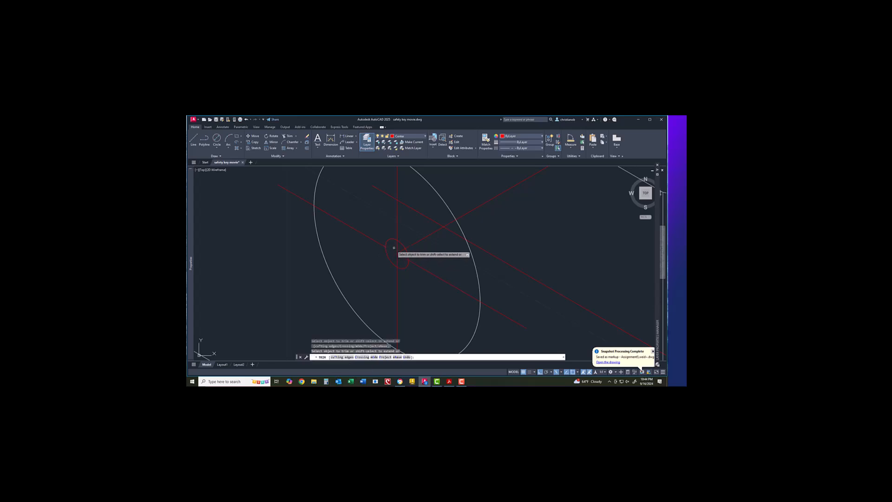
{"action": "left_click", "coordinate": [397, 247]}
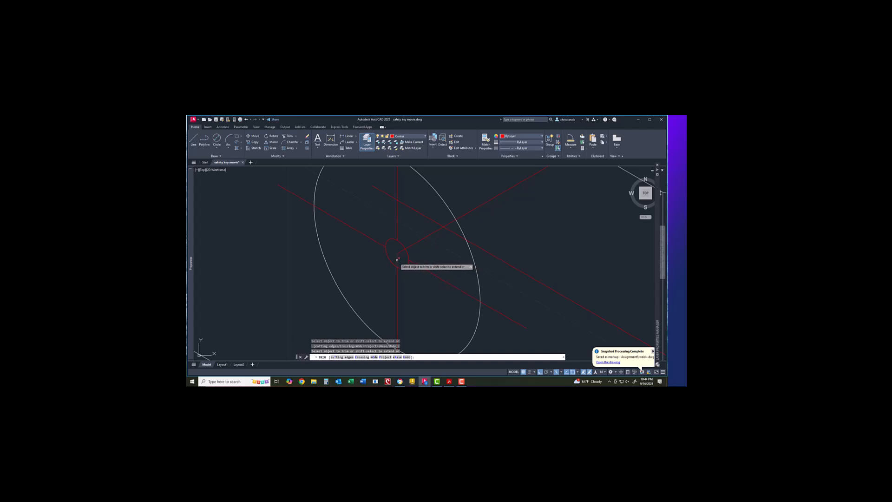
{"action": "right_click", "coordinate": [389, 279]}
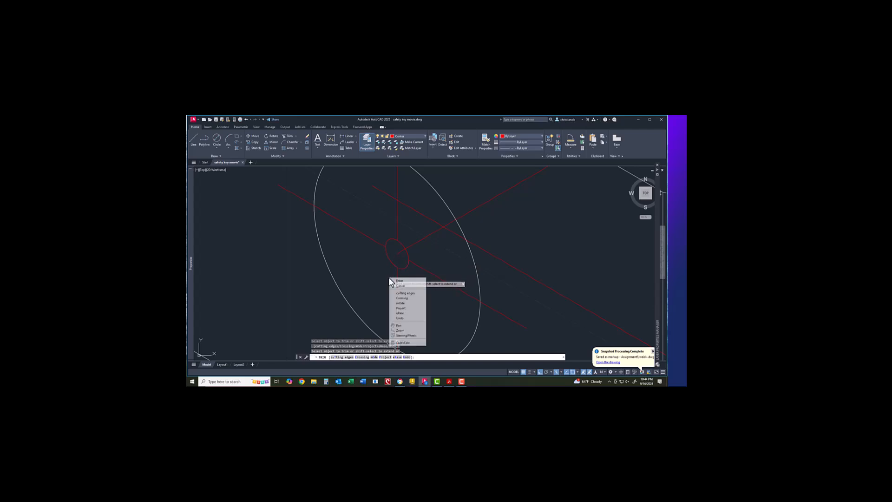
{"action": "left_click", "coordinate": [396, 281]}
Step: Erase the remaining small ellipse from the hole centre
{"action": "left_click", "coordinate": [394, 264]}
{"action": "right_click", "coordinate": [394, 265]}
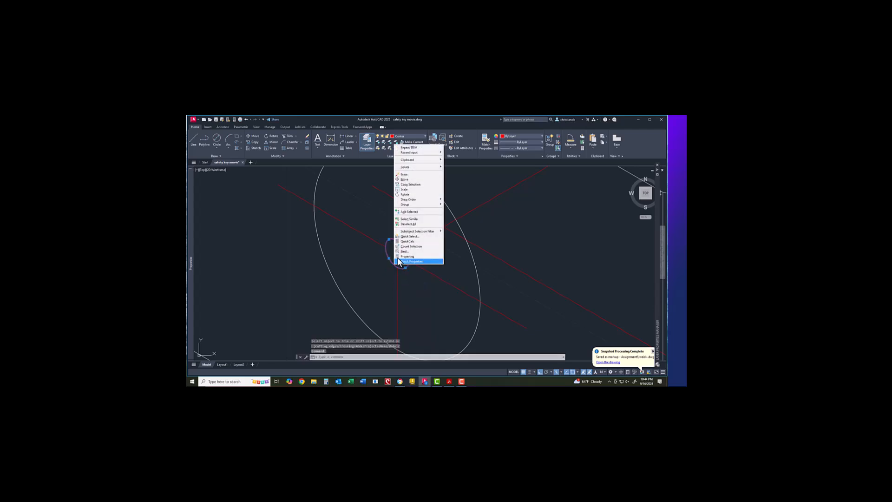
{"action": "left_click", "coordinate": [406, 176]}
Step: Zoom out to the whole block, save the drawing, and switch Isodraft to Orthographic
{"action": "scroll", "coordinate": [401, 271], "scroll_direction": "down", "scroll_amount": 4}
{"action": "scroll", "coordinate": [401, 271], "scroll_direction": "down", "scroll_amount": 2}
{"action": "scroll", "coordinate": [401, 271], "scroll_direction": "down", "scroll_amount": 2}
{"action": "scroll", "coordinate": [401, 271], "scroll_direction": "down", "scroll_amount": 2}
{"action": "scroll", "coordinate": [401, 271], "scroll_direction": "down", "scroll_amount": 2}
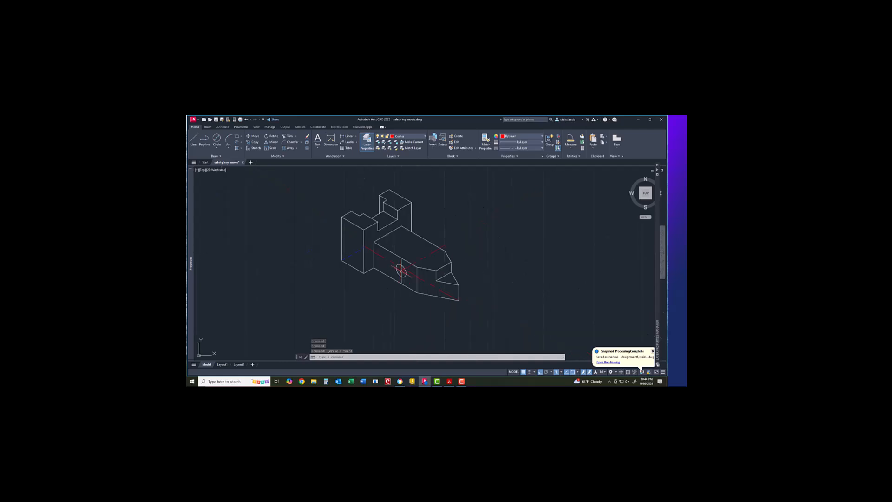
{"action": "left_click", "coordinate": [216, 119]}
{"action": "left_click", "coordinate": [565, 371]}
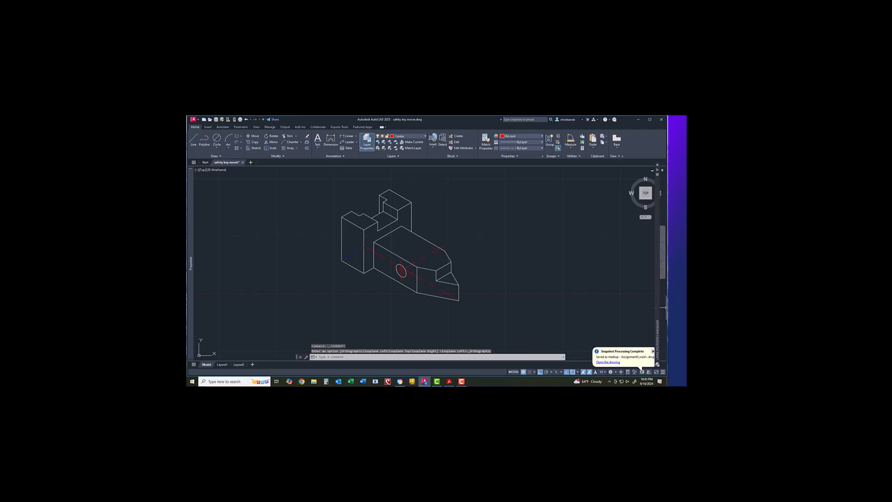